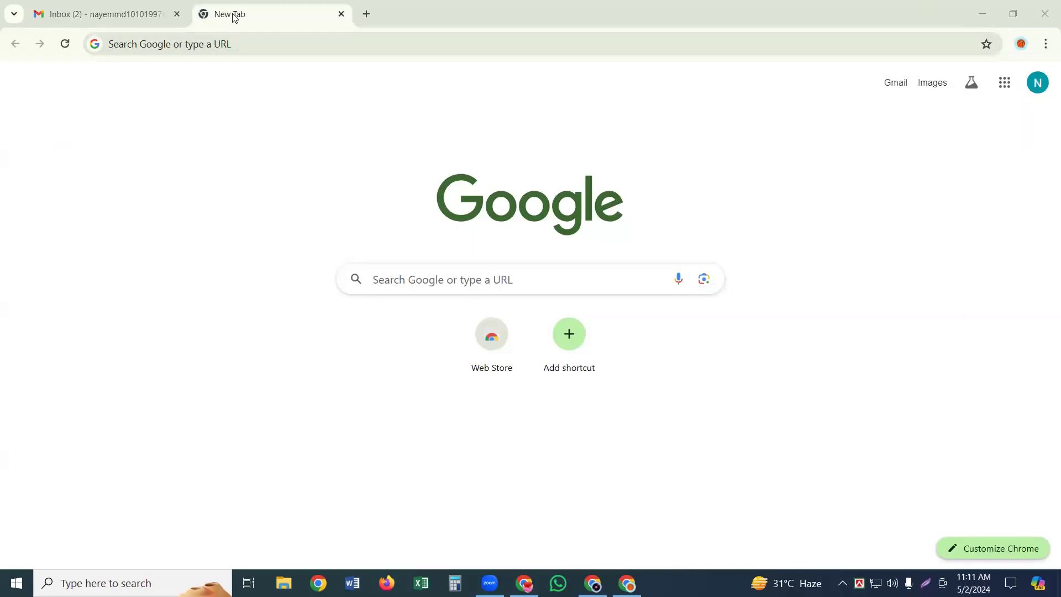
# - Switch to the other Chrome window and open the Amazon Best Sellers page from its shortcut in a new tab
pyautogui.click(281, 14)
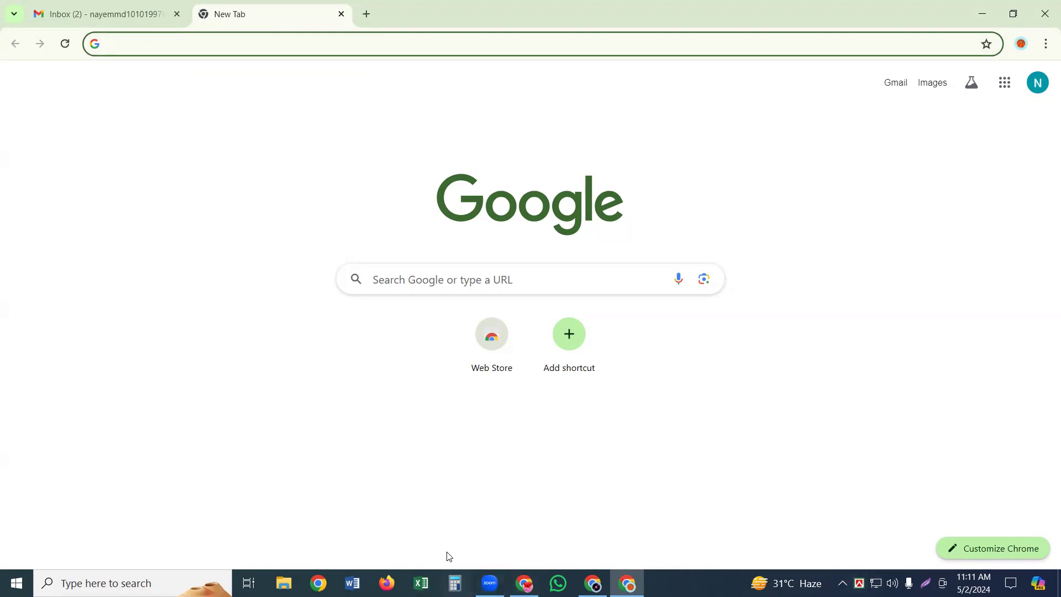
pyautogui.click(524, 583)
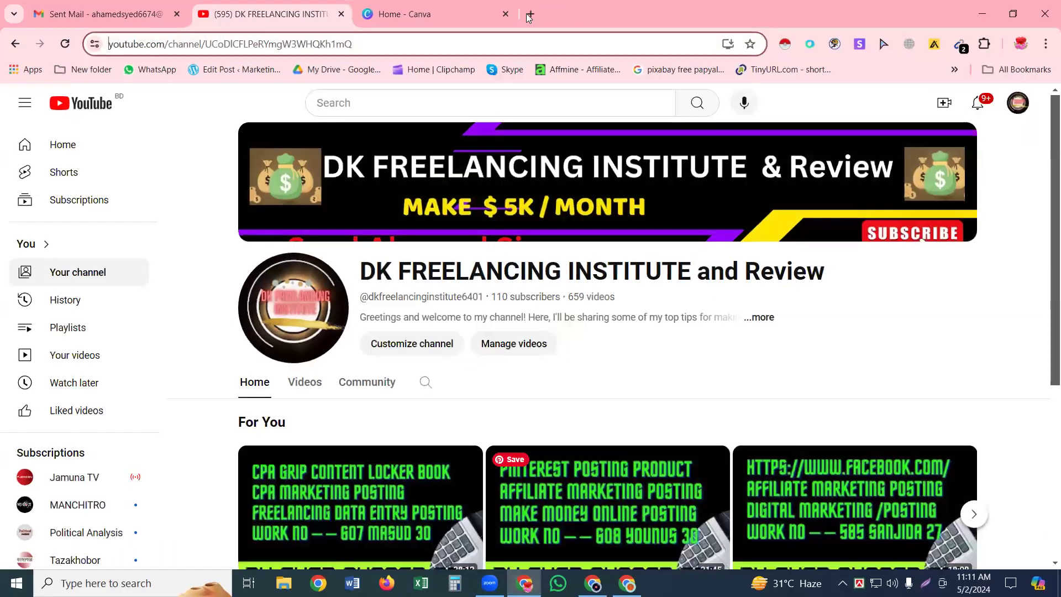
pyautogui.click(529, 17)
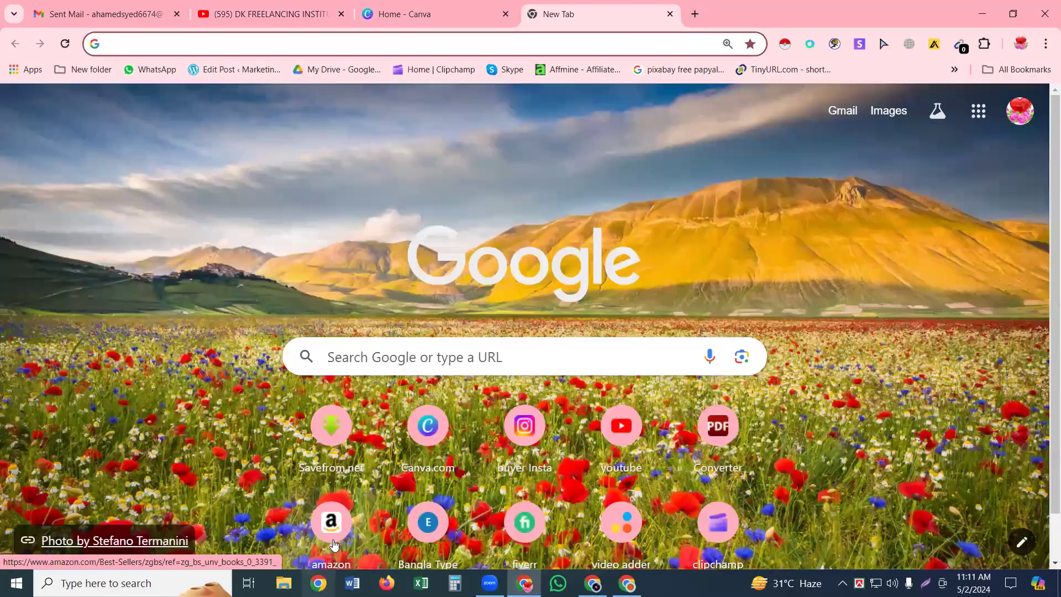
pyautogui.click(325, 533)
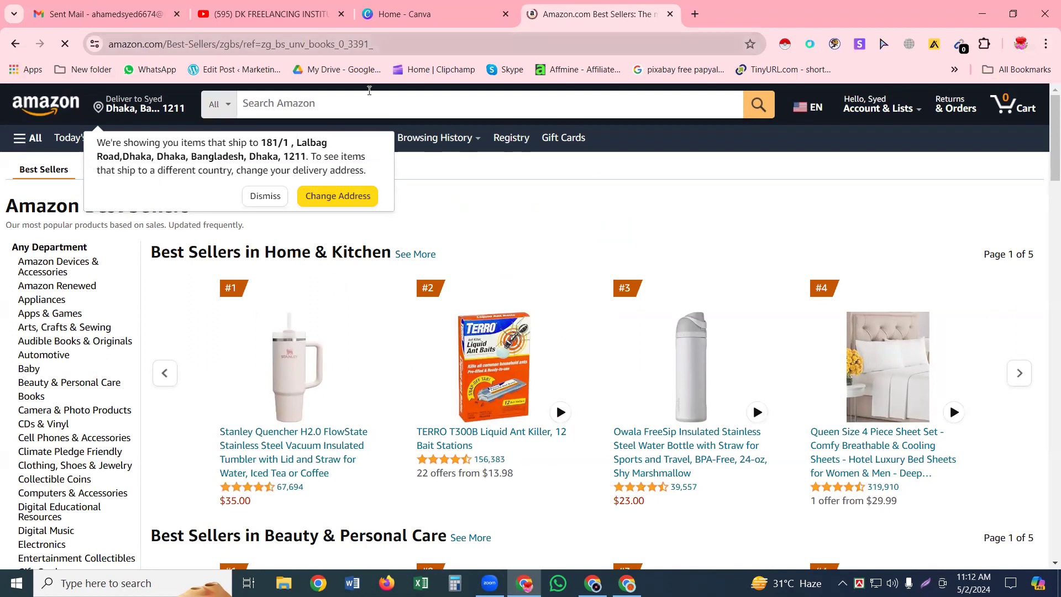
# - Copy the full web address of the Amazon Best Sellers page
pyautogui.hotkey('ctrl', 'l')
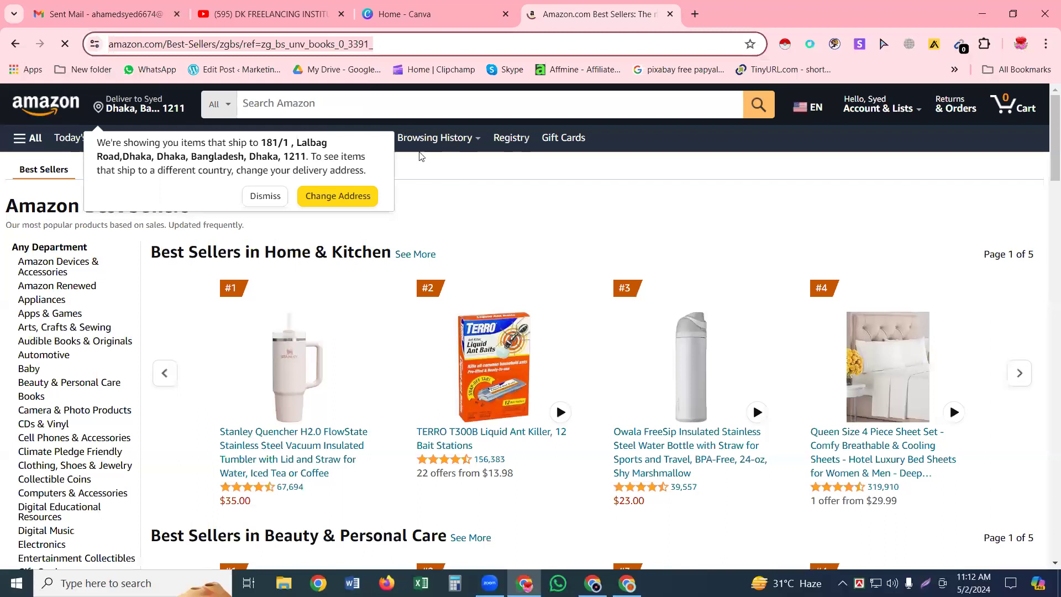
pyautogui.rightClick(383, 49)
pyautogui.click(422, 173)
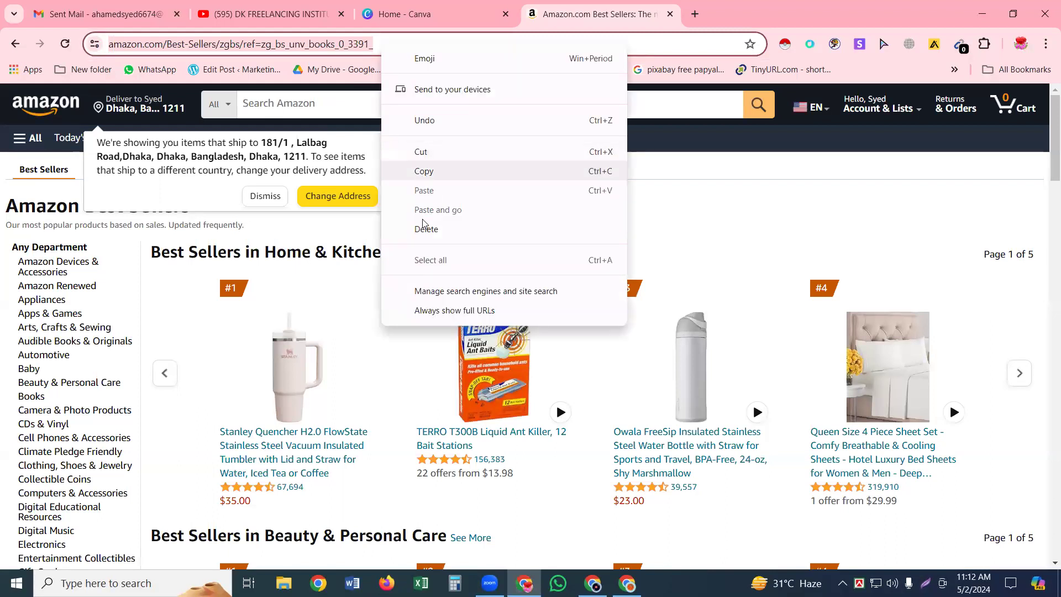
# - Close the spare Chrome window offering to restore pages and return to the window with the mail inbox and empty tab
pyautogui.click(627, 583)
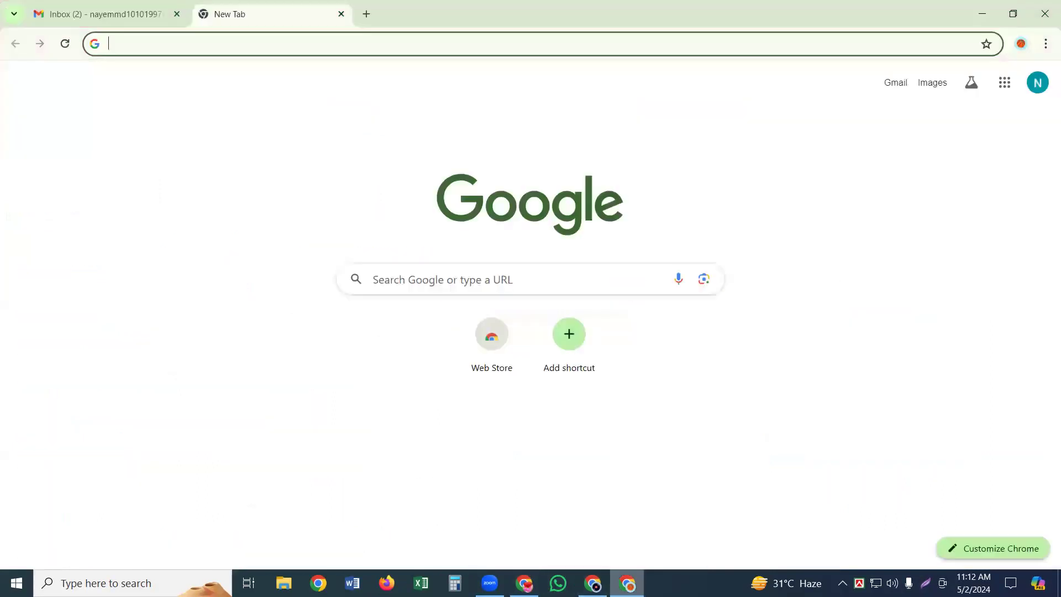
pyautogui.click(593, 583)
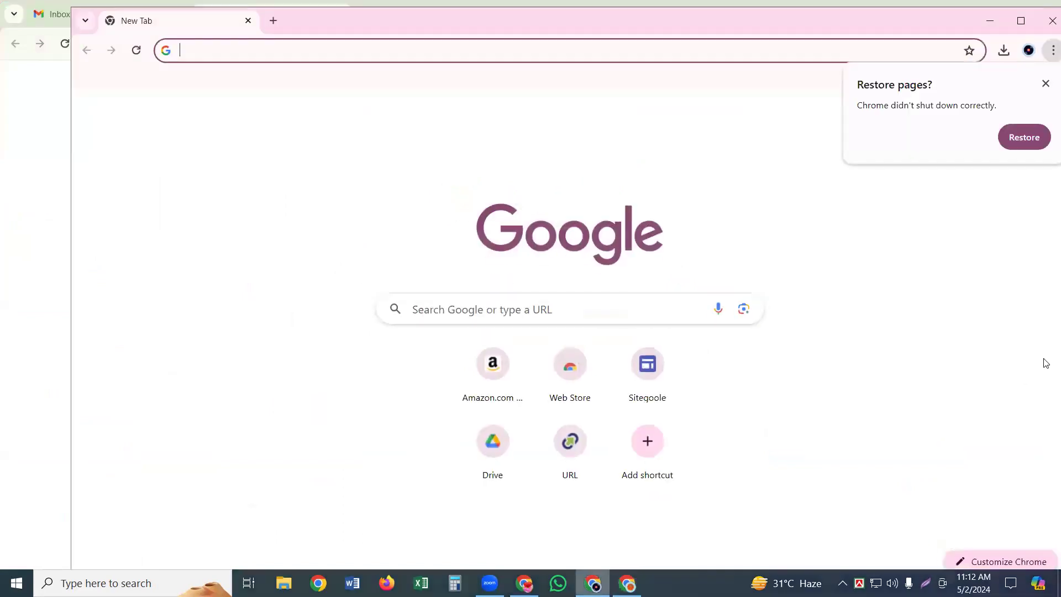
pyautogui.click(1046, 26)
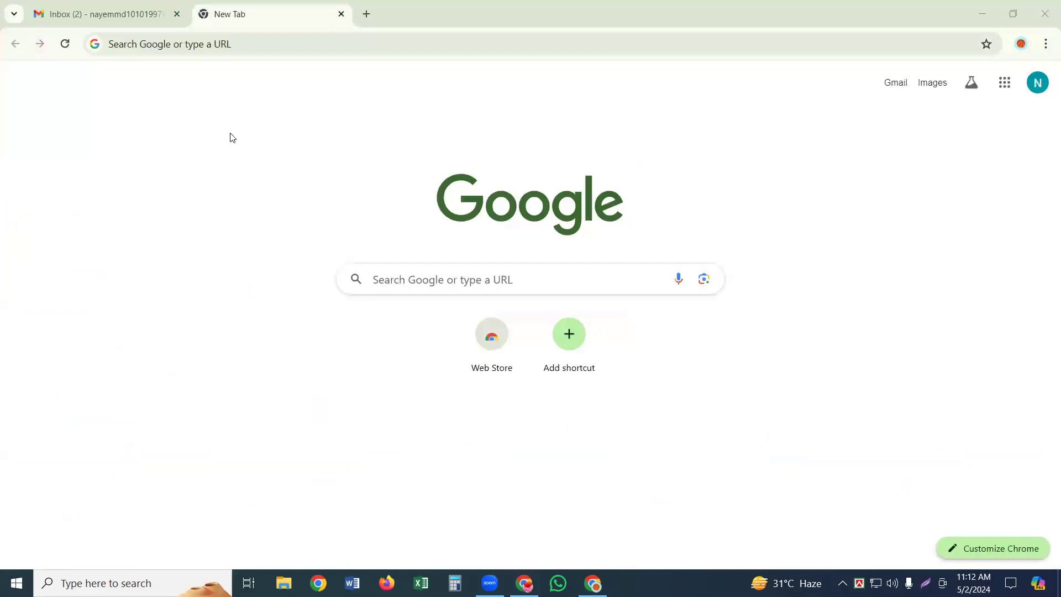
# - Load the copied Amazon Best Sellers address with a trailing slash from the Google search box and dismiss the delivery-location notice
pyautogui.click(392, 280)
pyautogui.rightClick(393, 282)
pyautogui.click(419, 414)
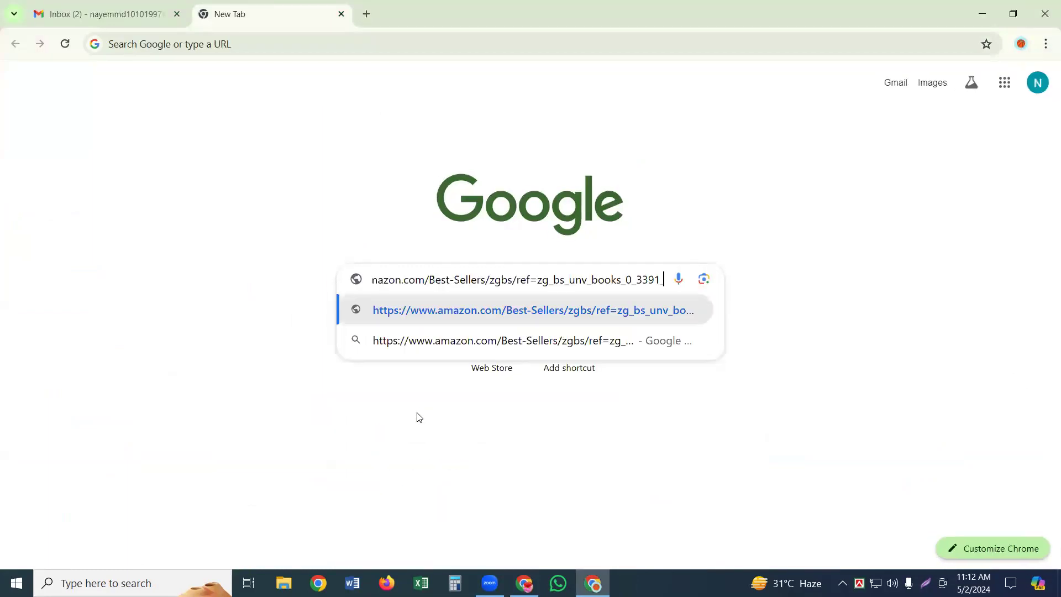
pyautogui.write('/')
pyautogui.press('Return')
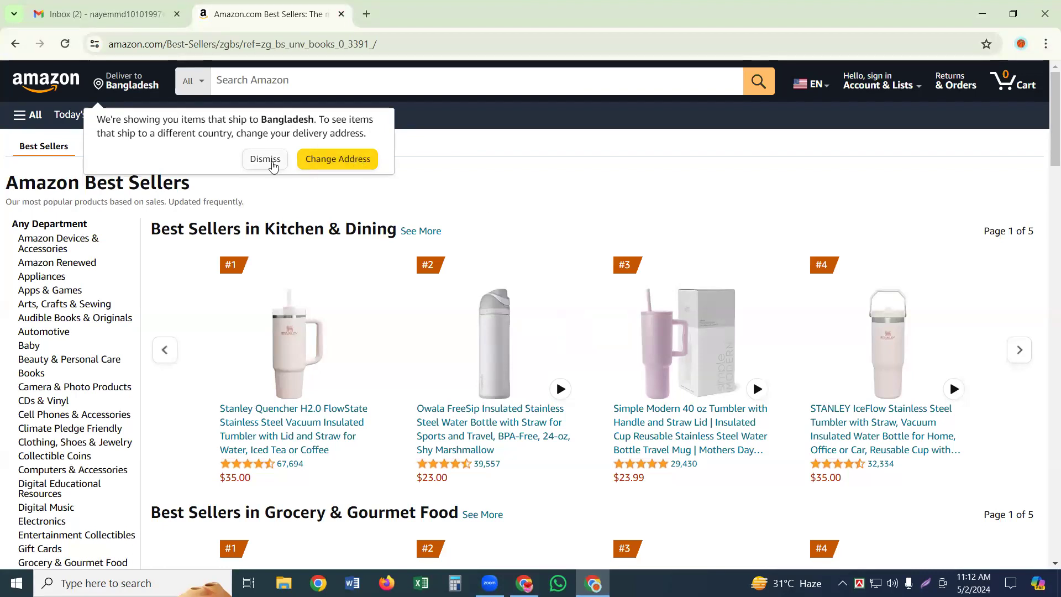
pyautogui.click(265, 160)
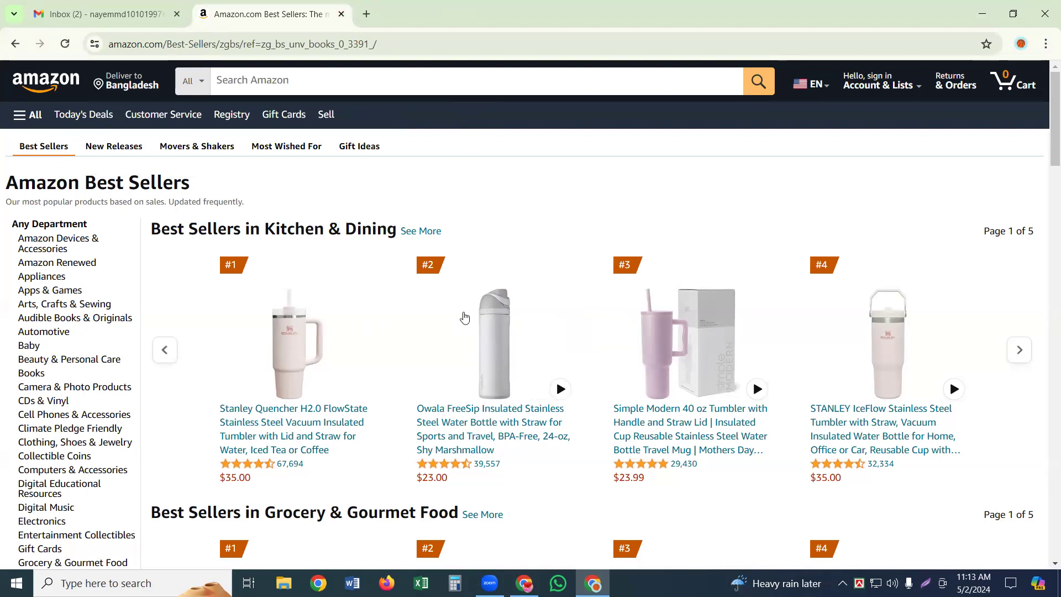
# - Copy the Best Sellers page address, add a blank browser tab and return to the Best Sellers page
pyautogui.click(380, 44)
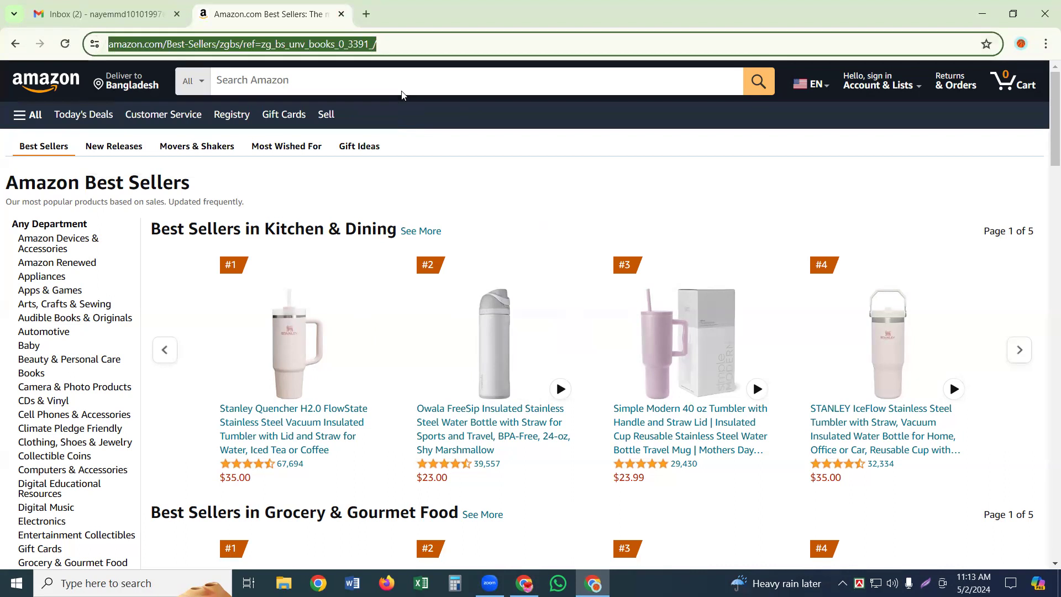
pyautogui.rightClick(381, 44)
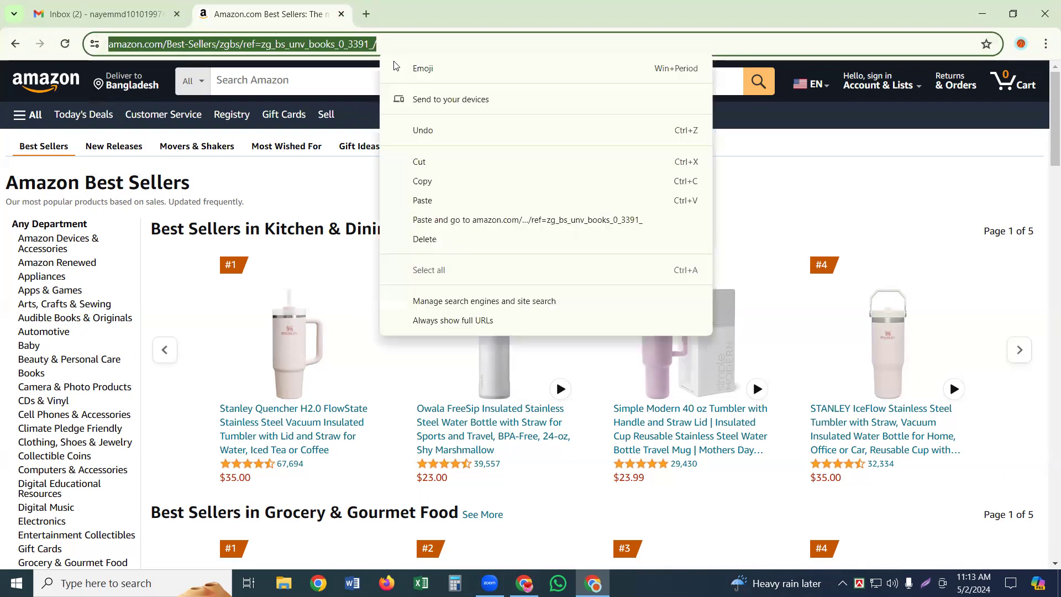
pyautogui.click(423, 186)
pyautogui.hotkey('ctrl', 't')
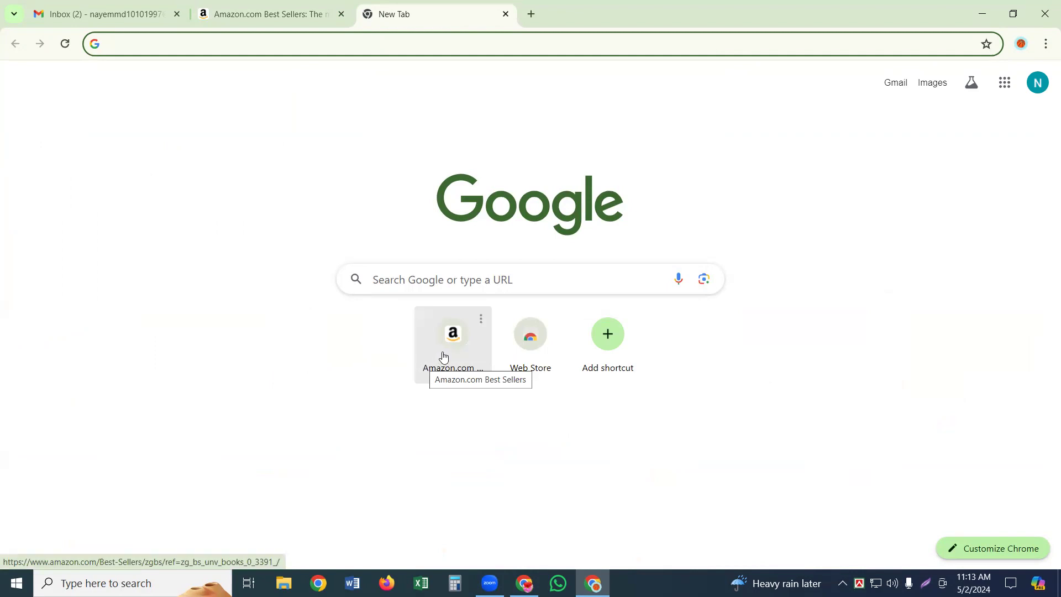
pyautogui.click(249, 4)
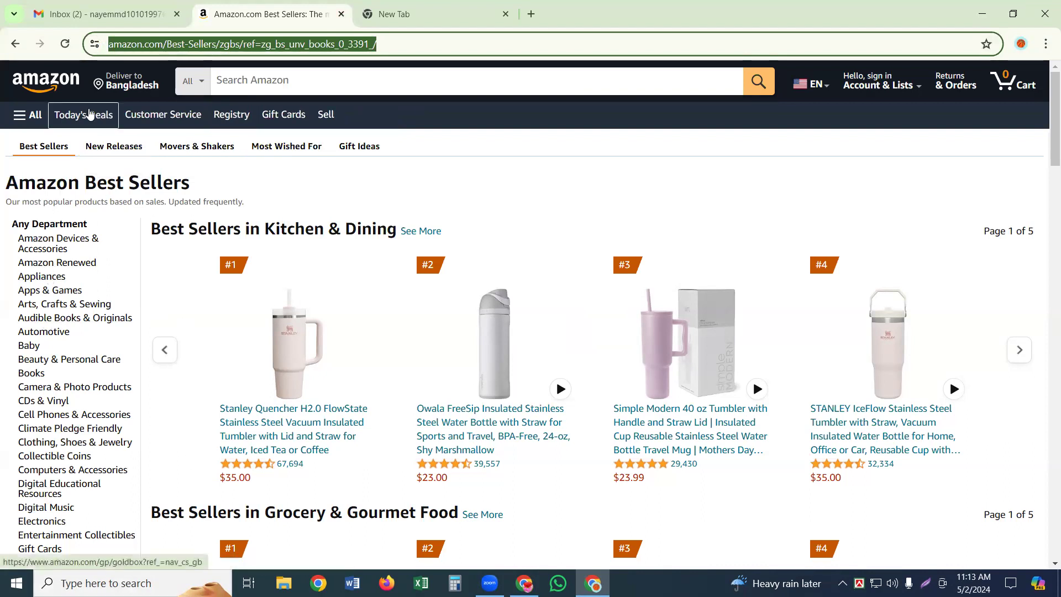
# - Look through the best-seller categories on Amazon and open the Today's Deals page
pyautogui.scroll(-3, 614, 334)
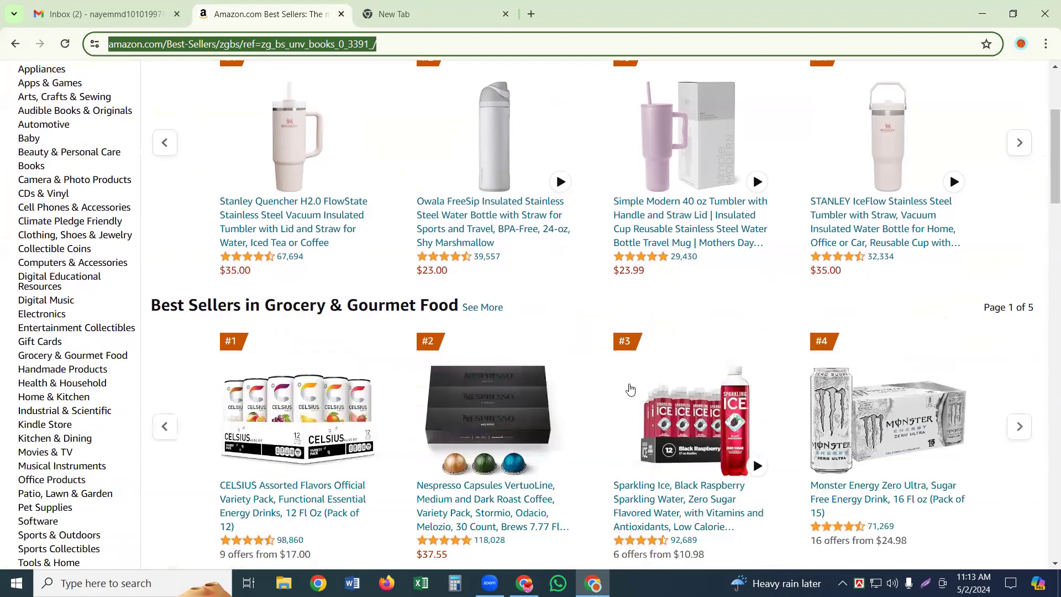
pyautogui.scroll(-4, 726, 349)
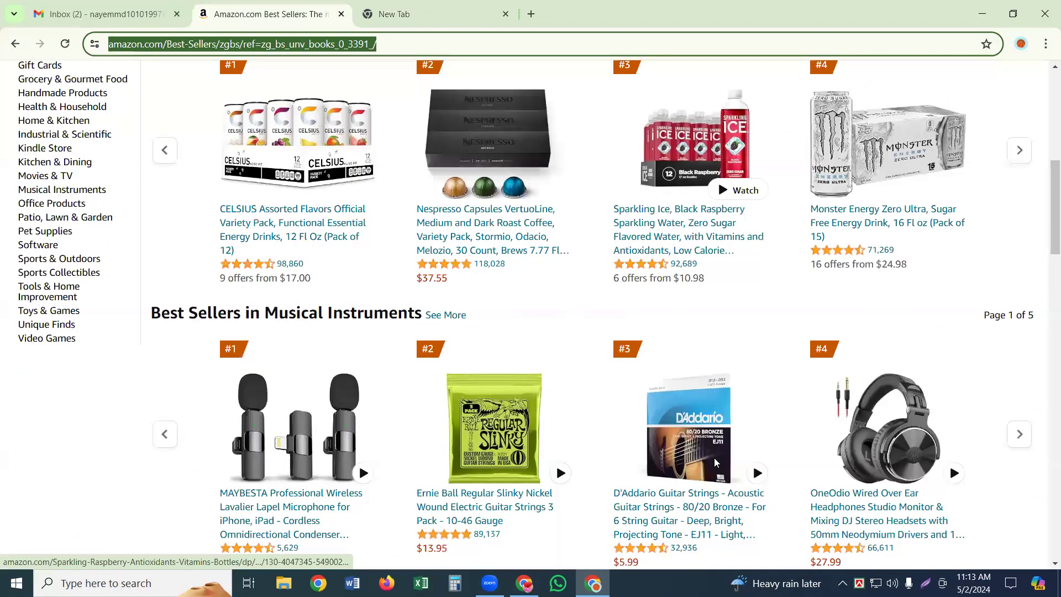
pyautogui.scroll(-4, 715, 461)
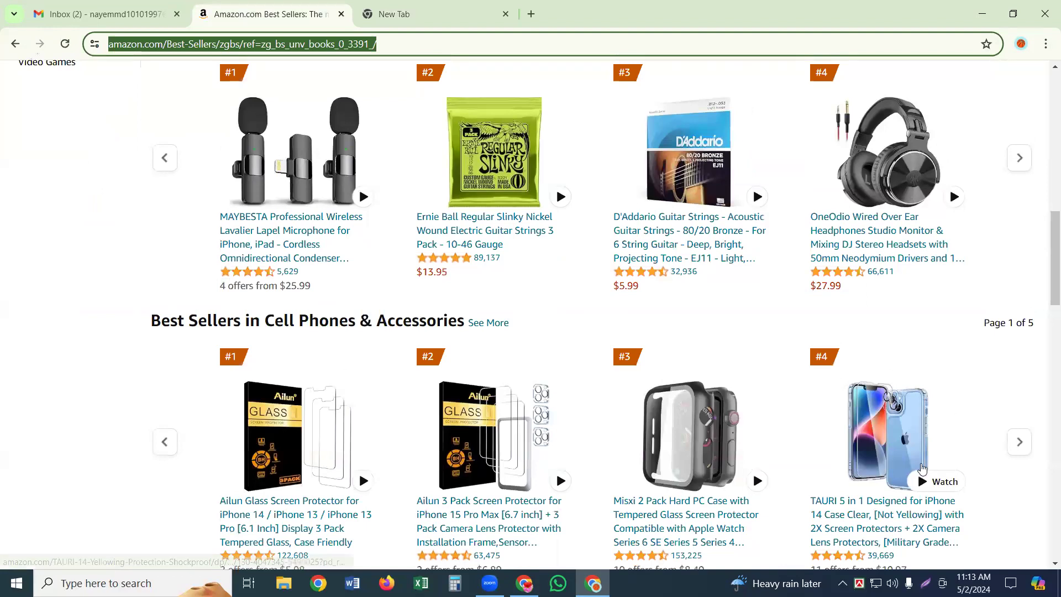
pyautogui.scroll(-2, 940, 442)
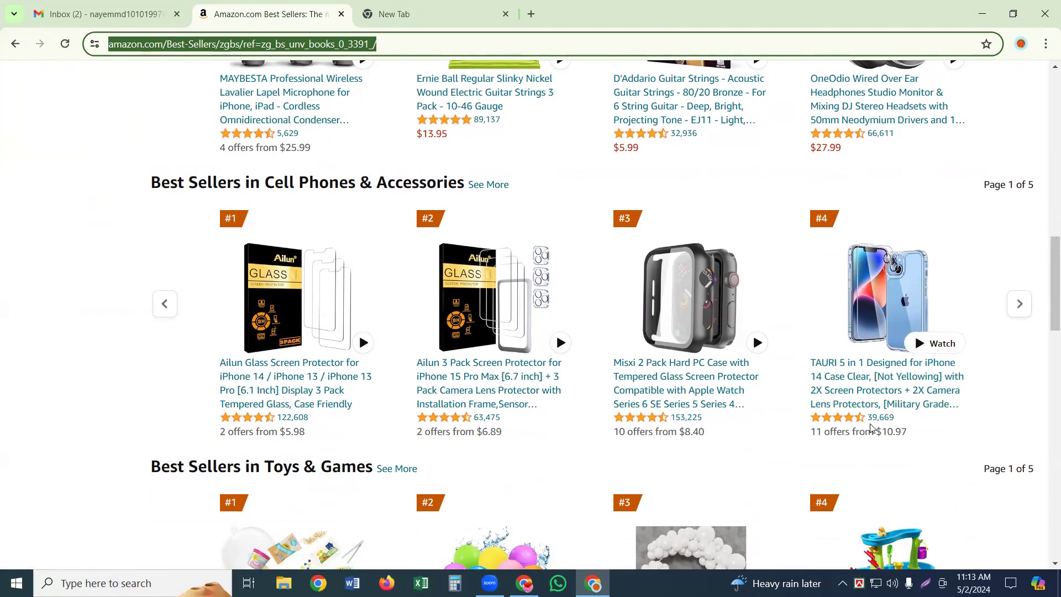
pyautogui.scroll(12, 870, 427)
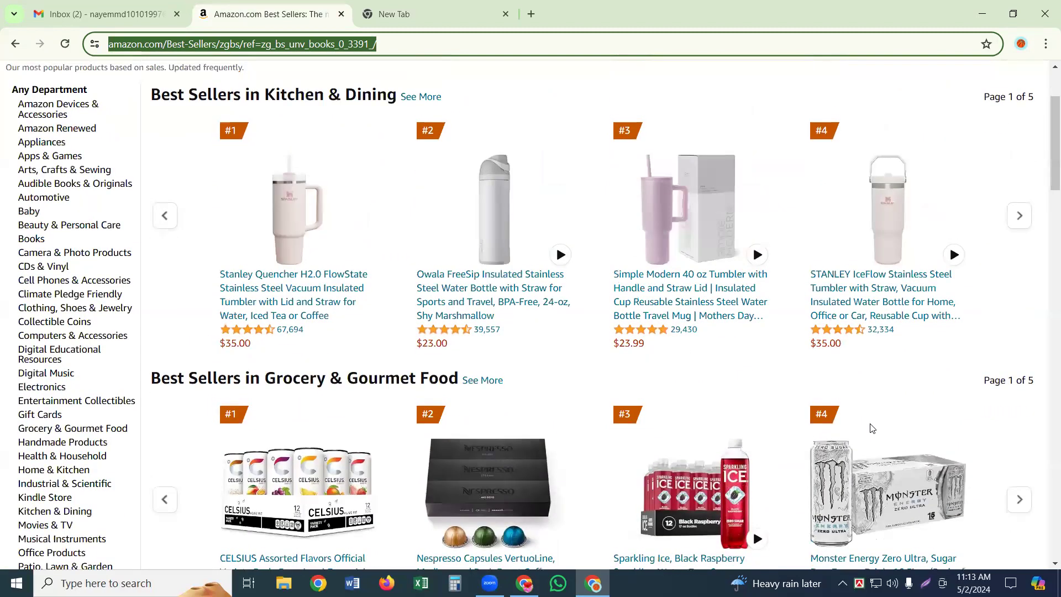
pyautogui.scroll(3, 239, 389)
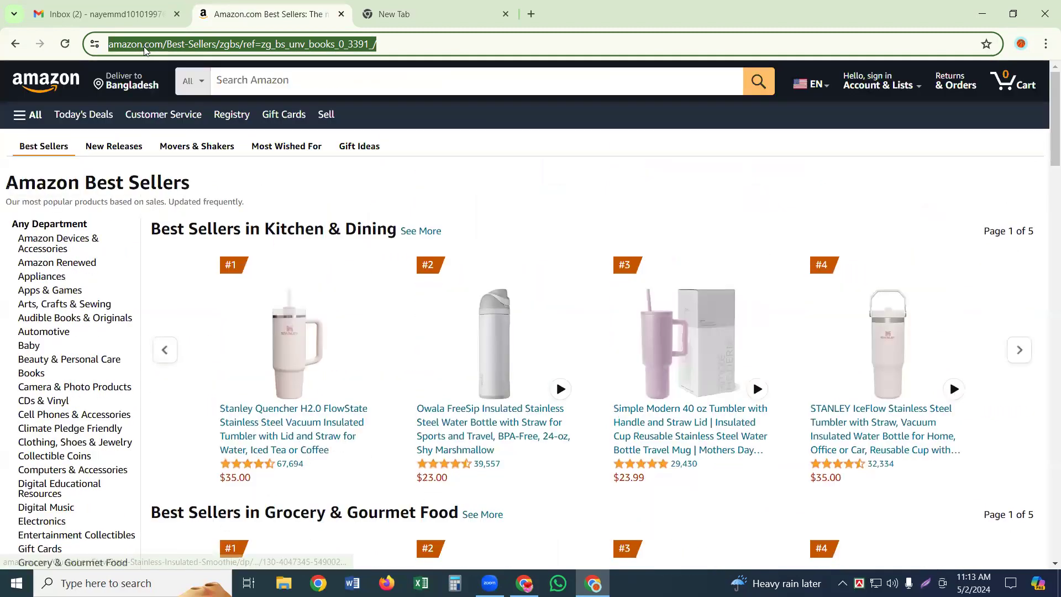
pyautogui.click(79, 115)
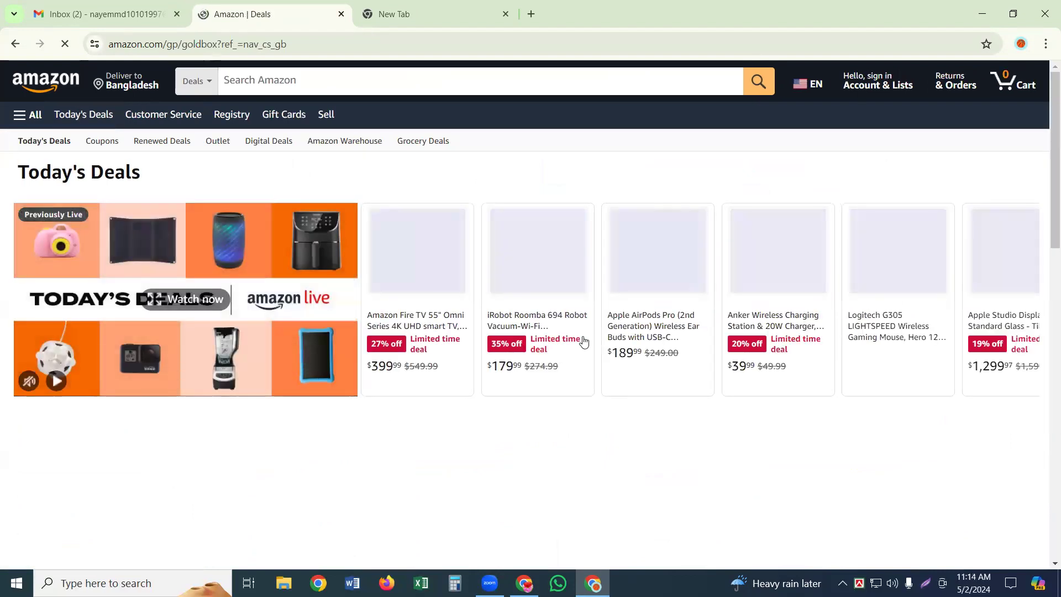
# - Examine the product offers on the Today's Deals page and open the "ASUS Laptops, Desktops and More" deal
pyautogui.scroll(-8, 616, 336)
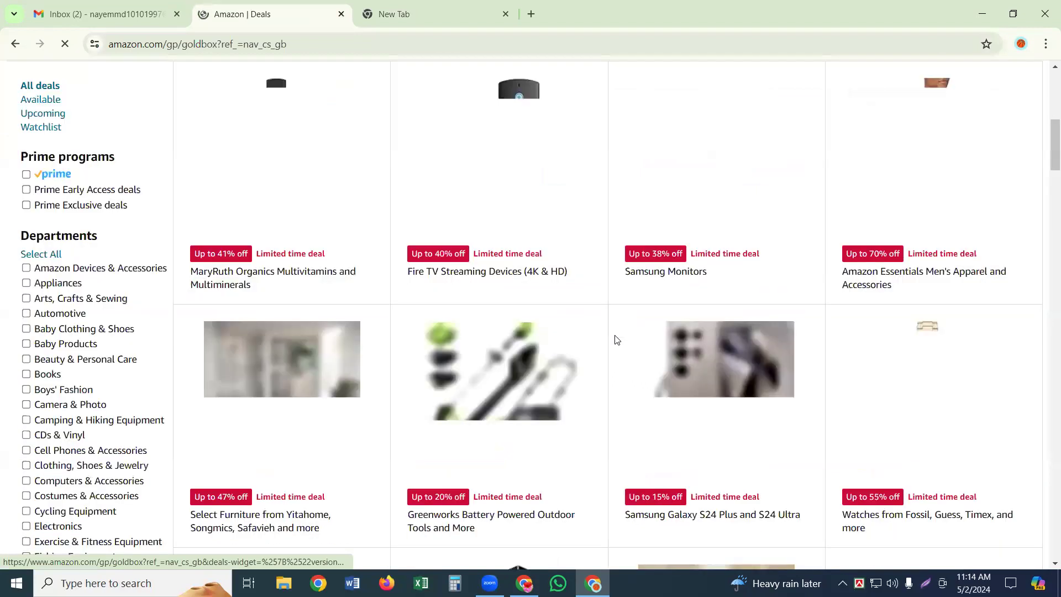
pyautogui.scroll(-5, 617, 343)
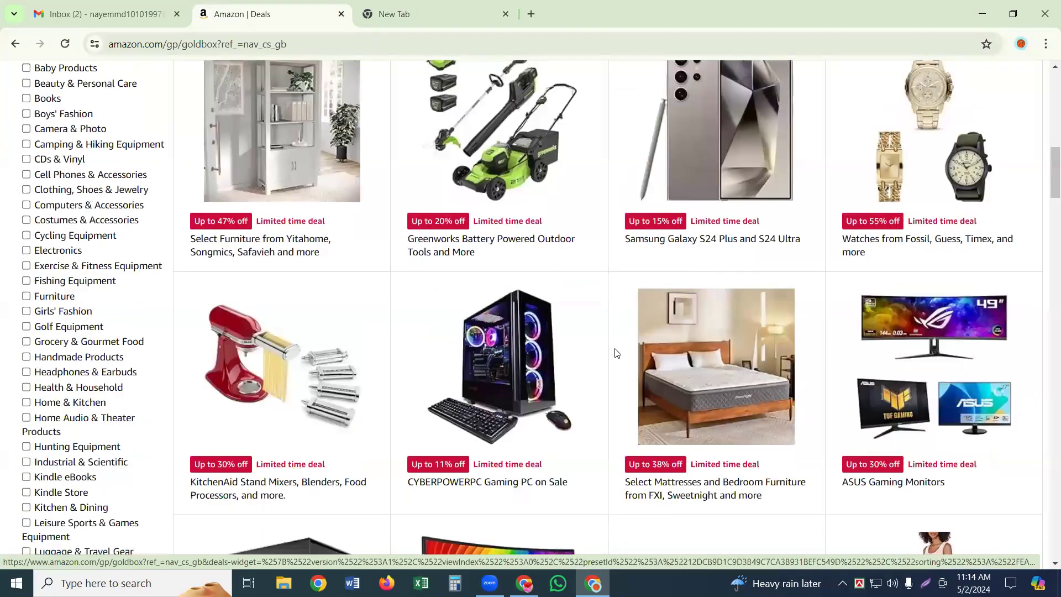
pyautogui.scroll(-9, 617, 355)
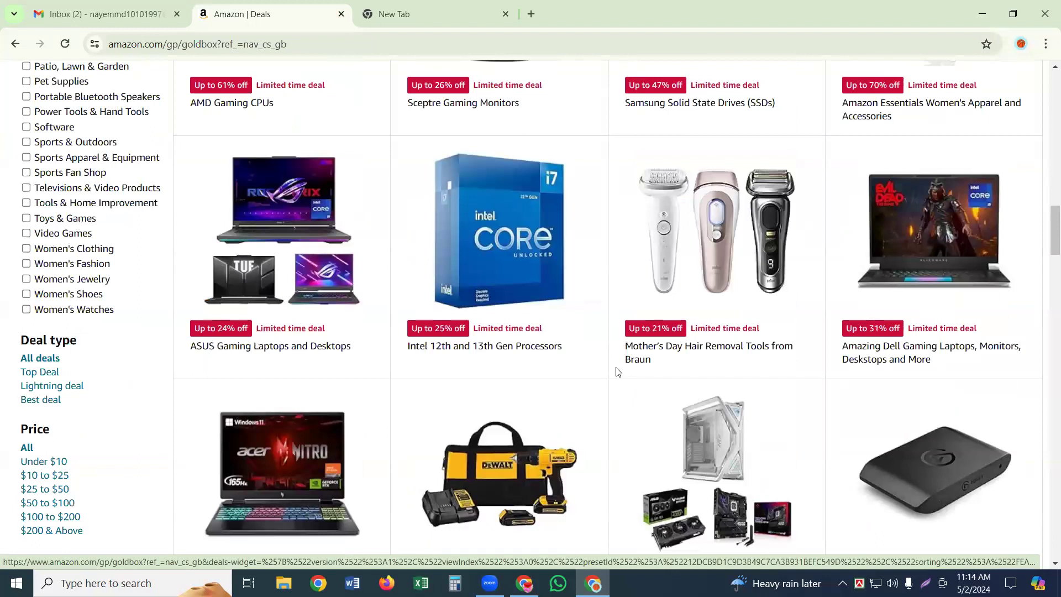
pyautogui.scroll(-4, 618, 365)
pyautogui.scroll(-10, 619, 372)
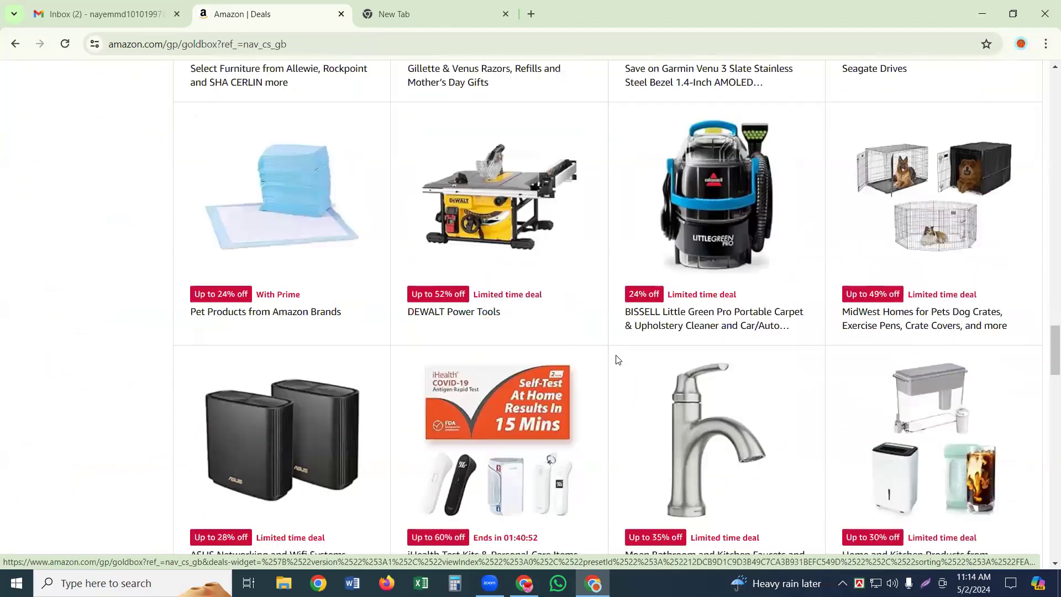
pyautogui.scroll(-12, 617, 360)
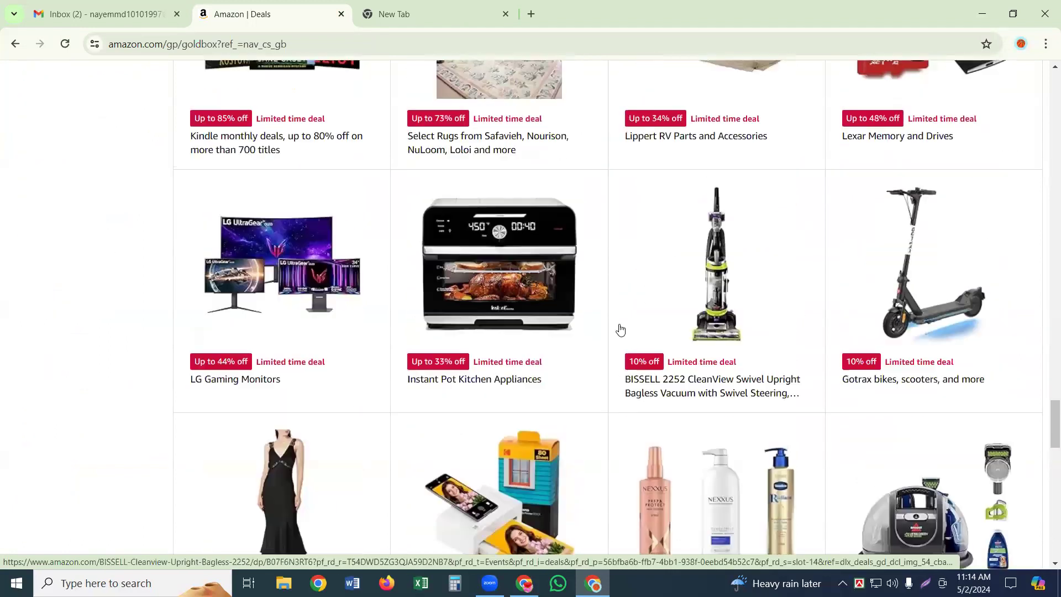
pyautogui.scroll(-3, 621, 330)
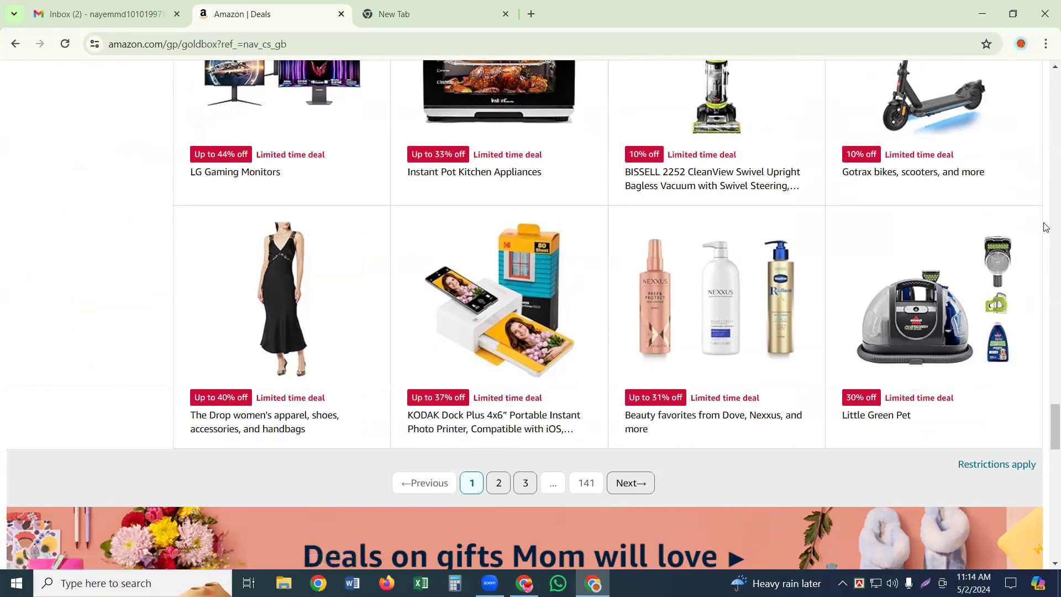
pyautogui.scroll(8, 1046, 226)
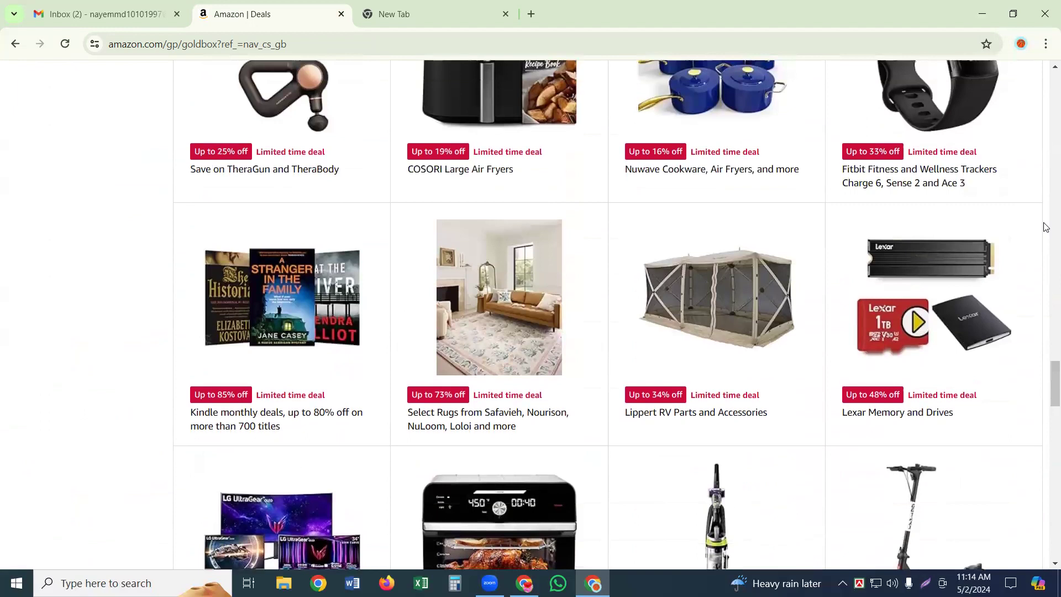
pyautogui.scroll(6, 1045, 226)
pyautogui.scroll(4, 1046, 227)
pyautogui.scroll(4, 1045, 227)
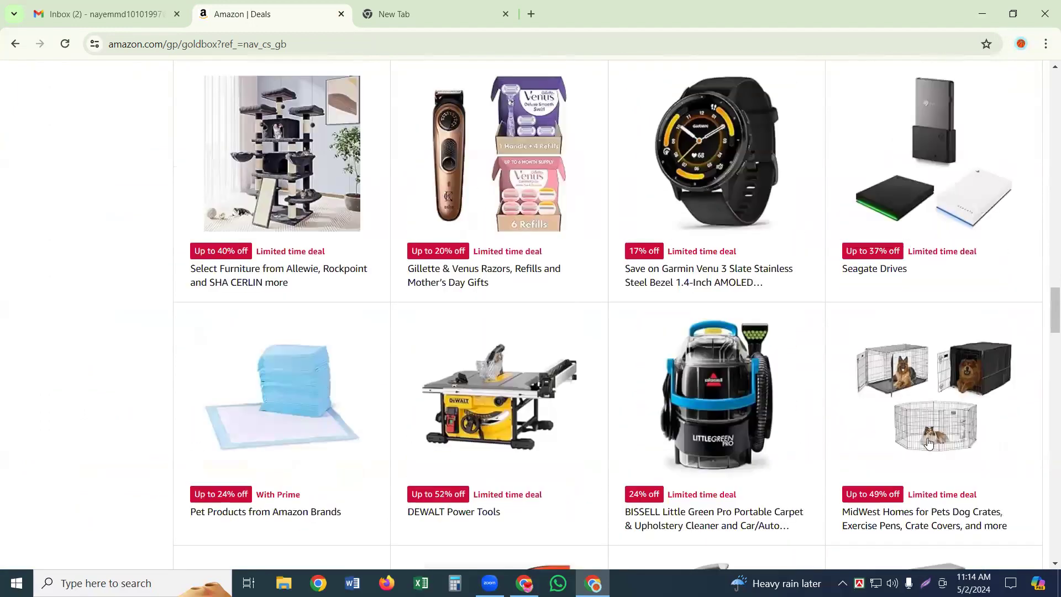
pyautogui.scroll(2, 928, 443)
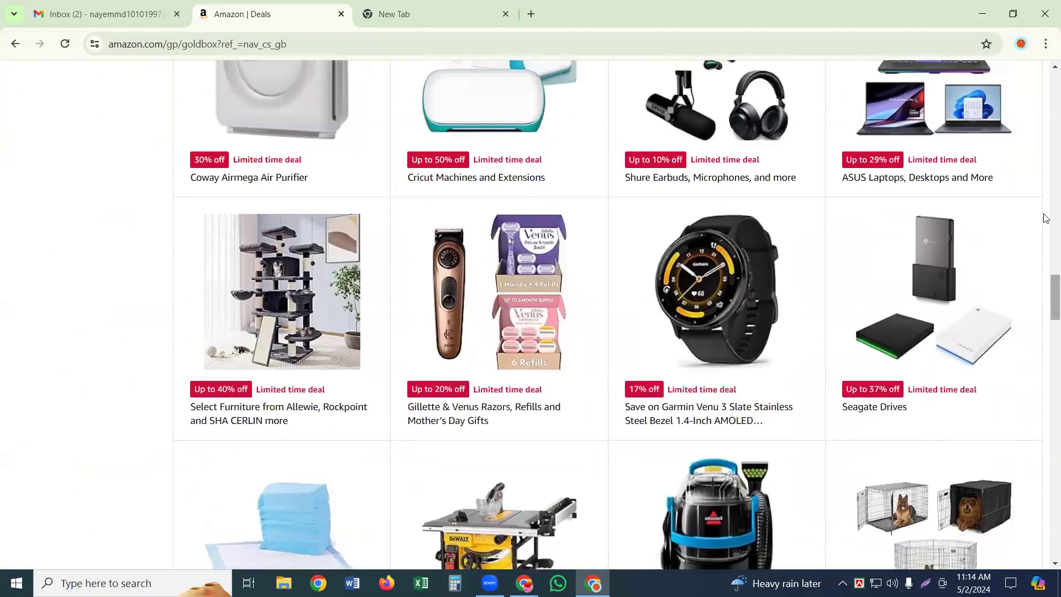
pyautogui.scroll(3, 954, 289)
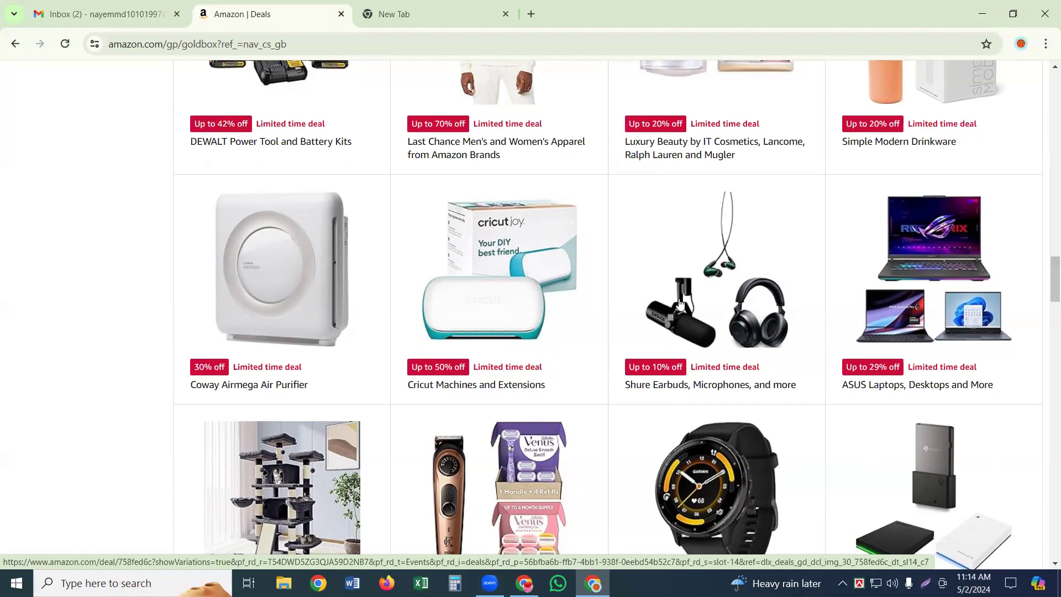
pyautogui.scroll(2, 681, 301)
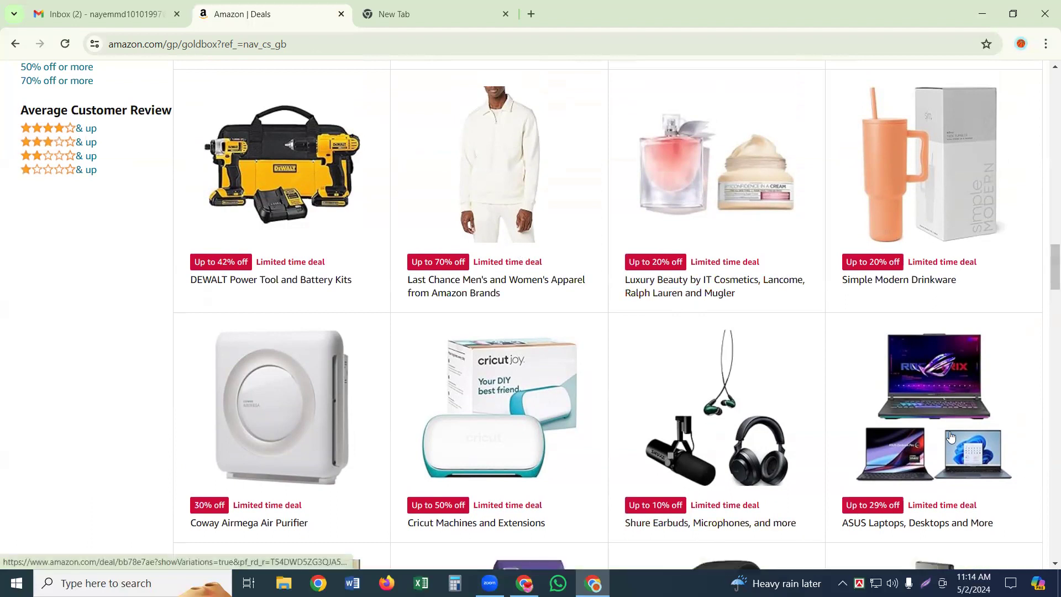
pyautogui.click(947, 415)
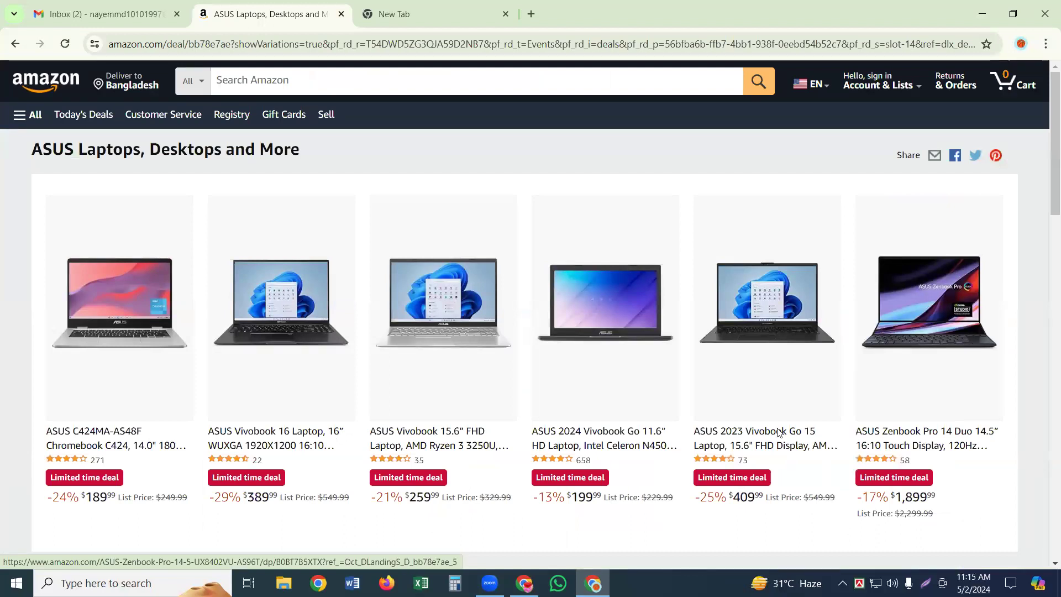
# - Compare the discounted ASUS laptops and the related laptop suggestions, and open the ASUS C424MA-AS48F Chromebook product page
pyautogui.scroll(-6, 440, 311)
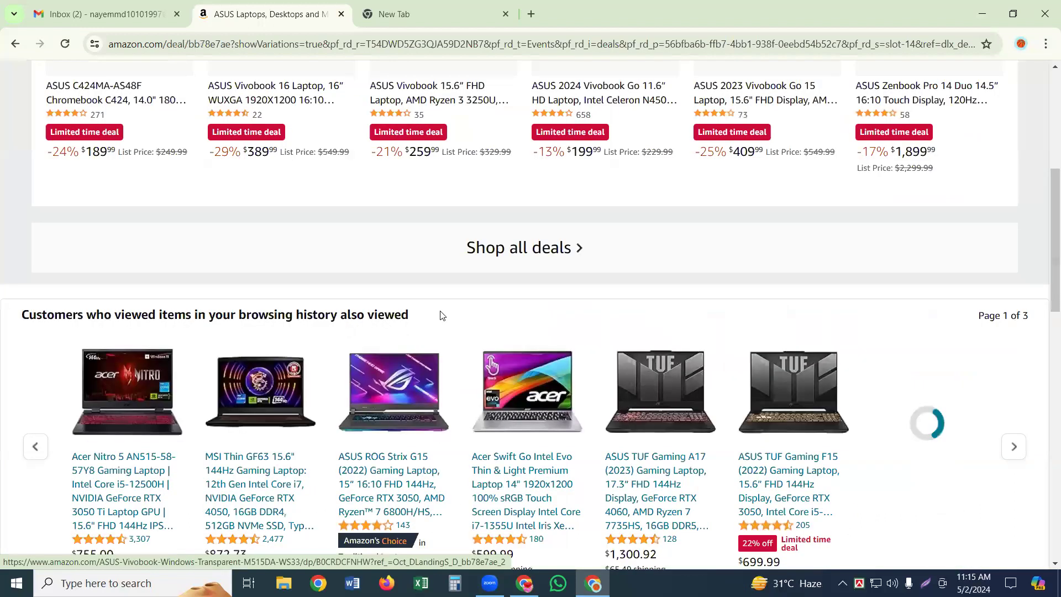
pyautogui.scroll(-10, 442, 366)
pyautogui.scroll(3, 442, 366)
pyautogui.click(442, 369)
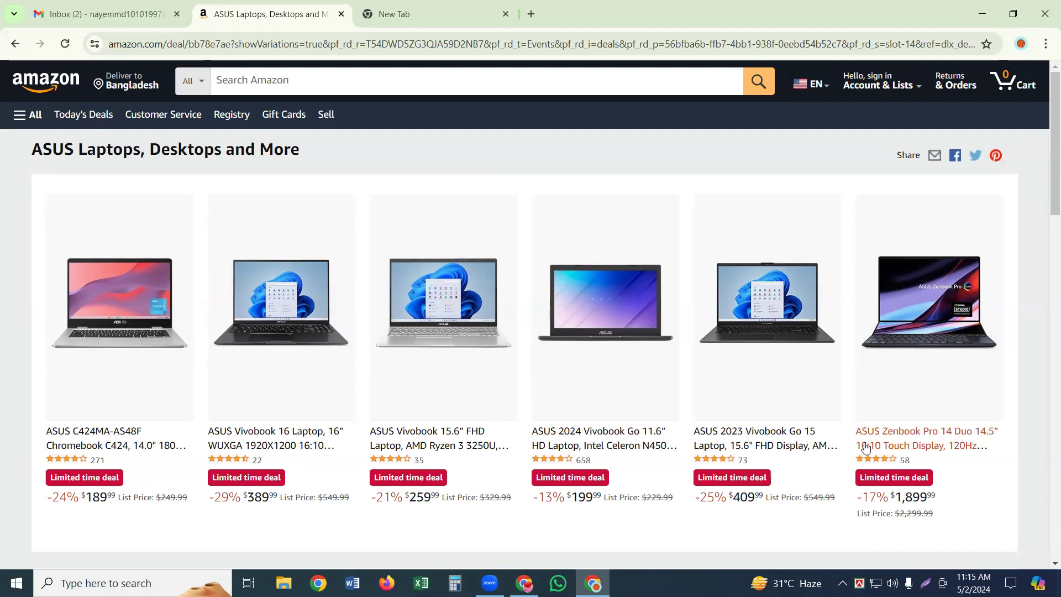
pyautogui.scroll(-5, 865, 448)
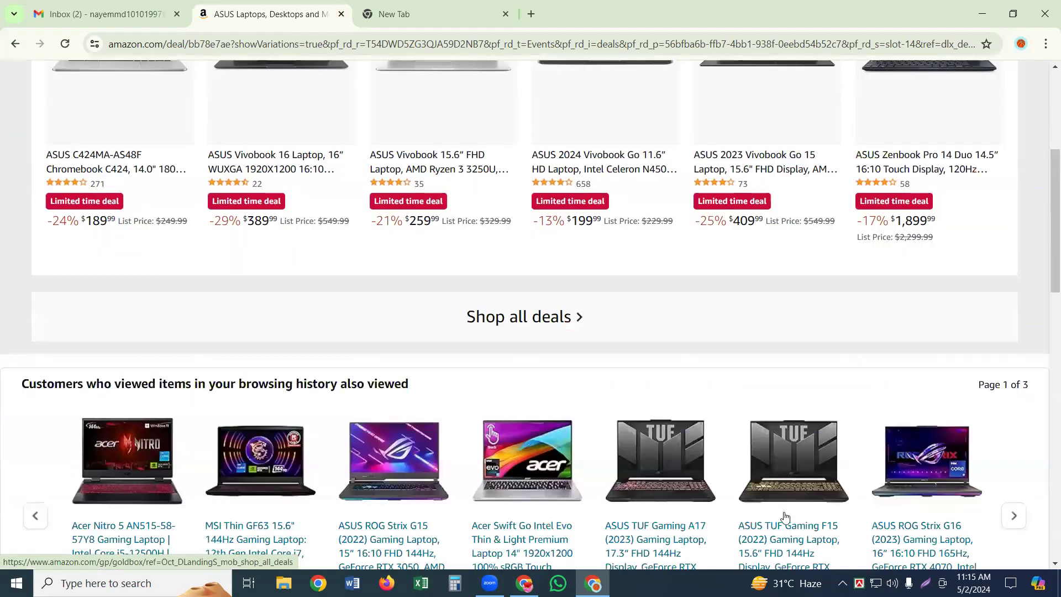
pyautogui.scroll(-1, 786, 518)
pyautogui.scroll(-2, 573, 558)
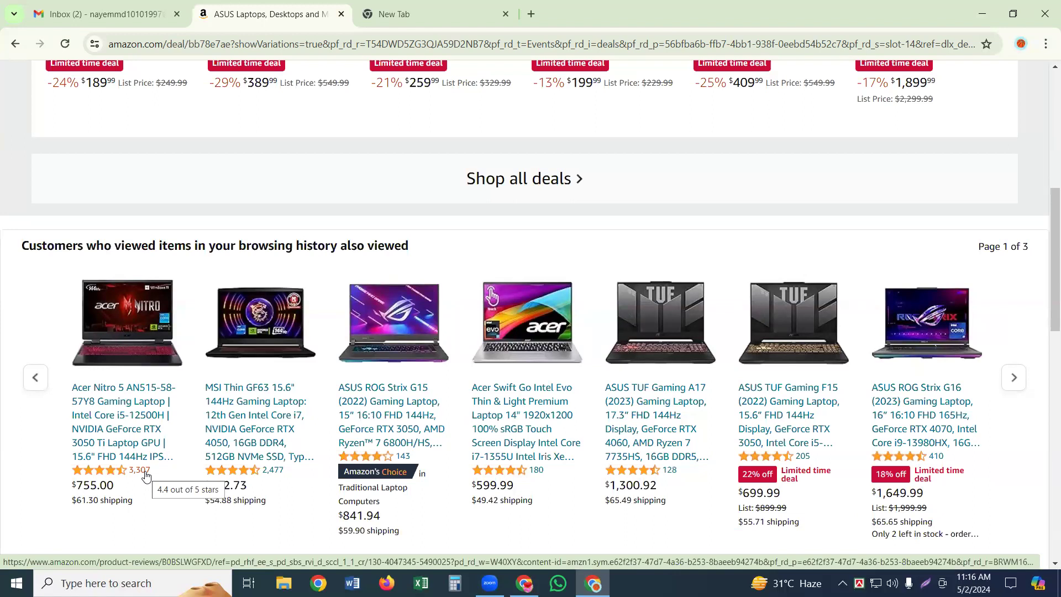
pyautogui.scroll(3, 146, 459)
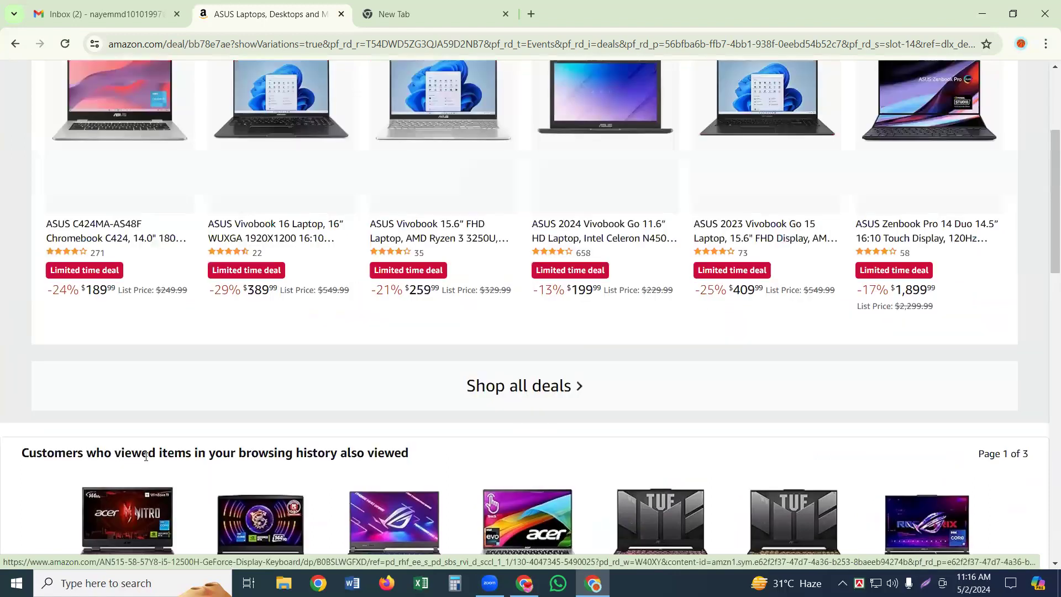
pyautogui.scroll(3, 12, 442)
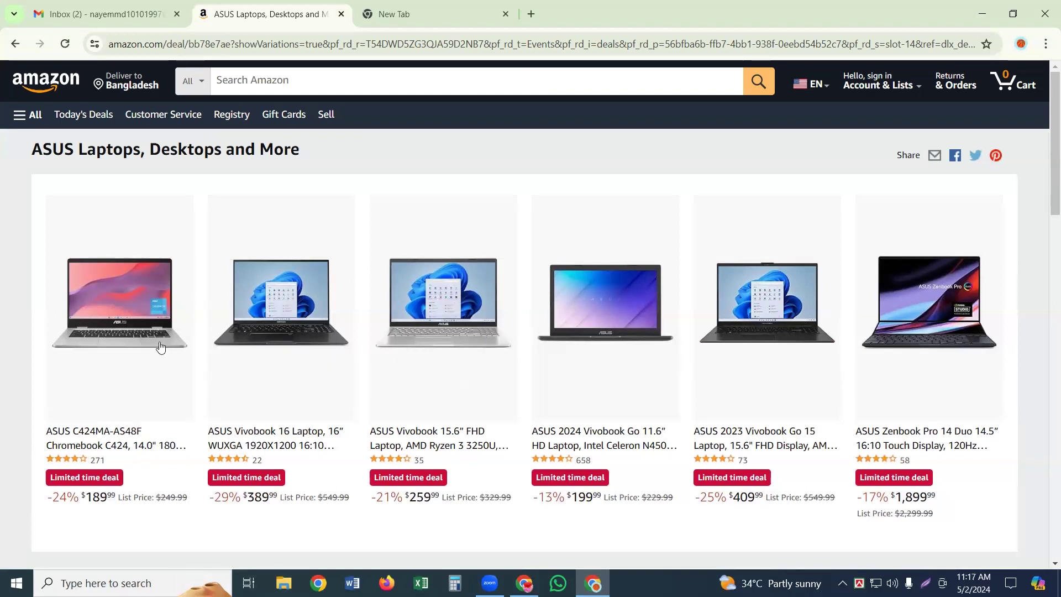
pyautogui.click(144, 307)
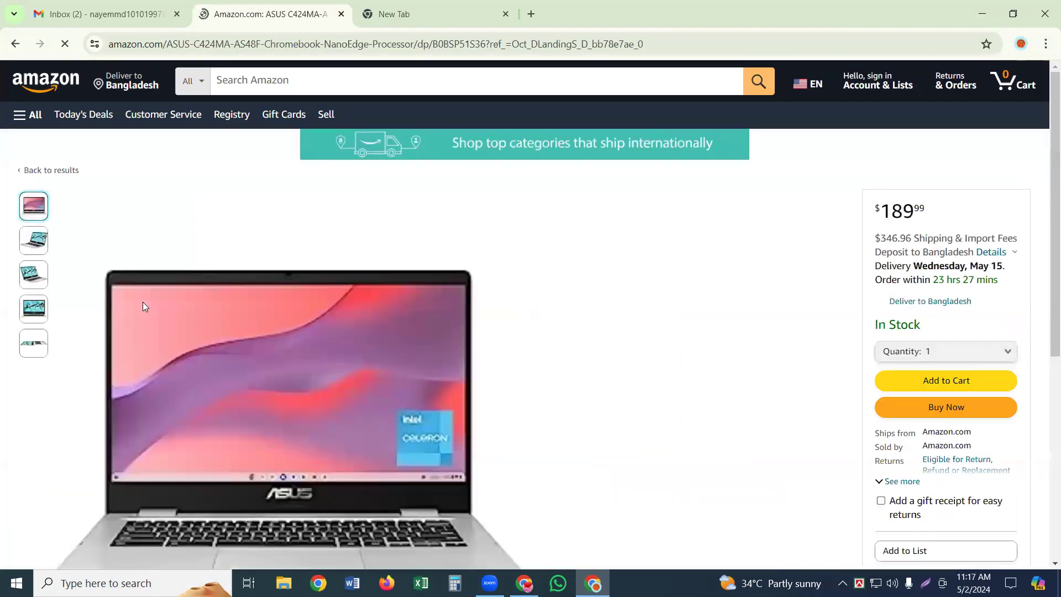
# - Examine the images, price, specifications and item description on the ASUS C424MA-AS48F Chromebook product page
pyautogui.scroll(-3, 142, 302)
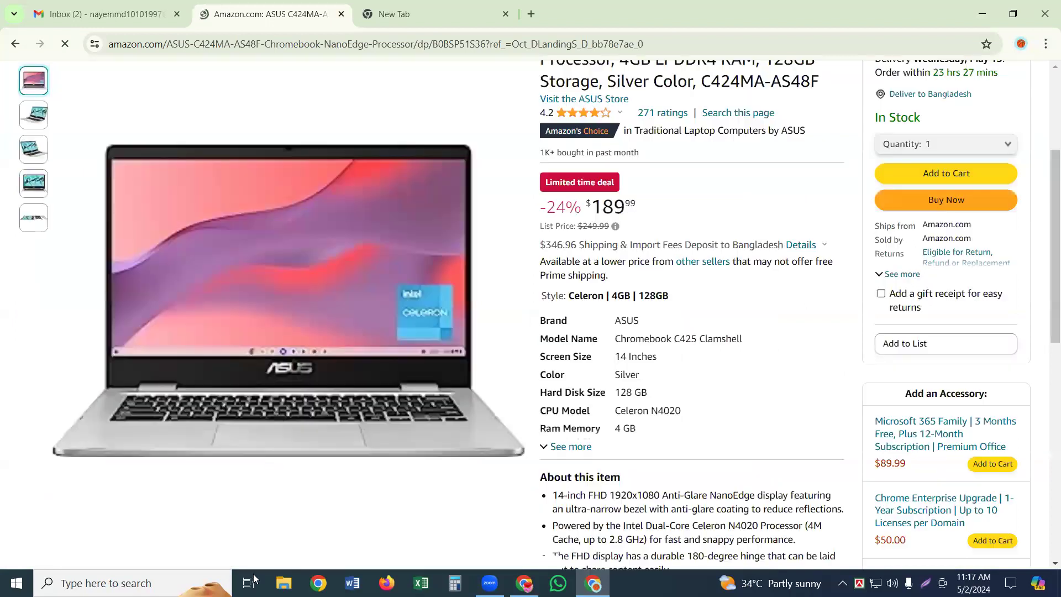
pyautogui.scroll(-2, 585, 377)
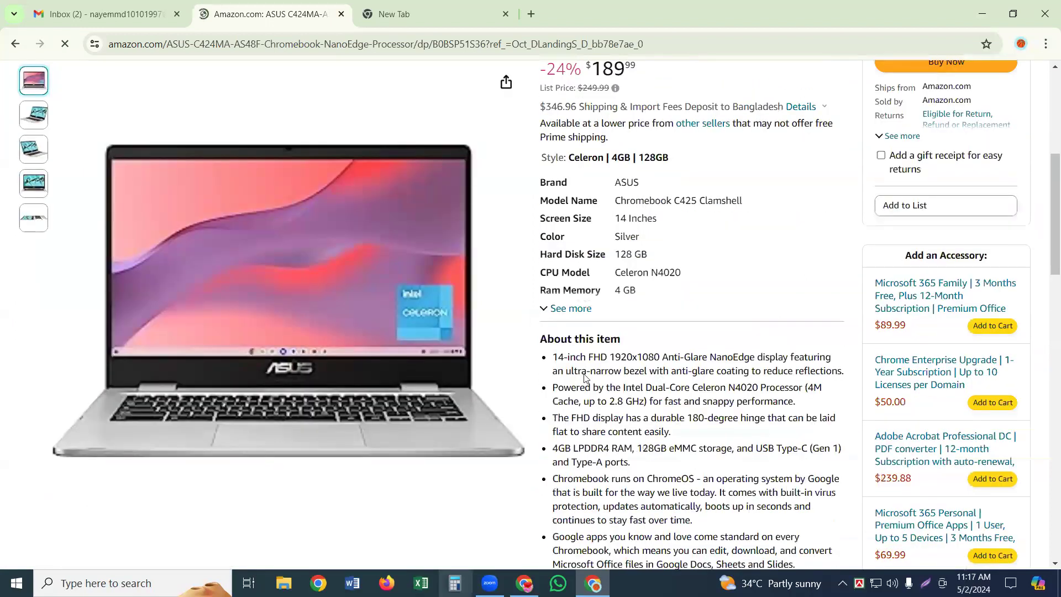
pyautogui.scroll(3, 584, 377)
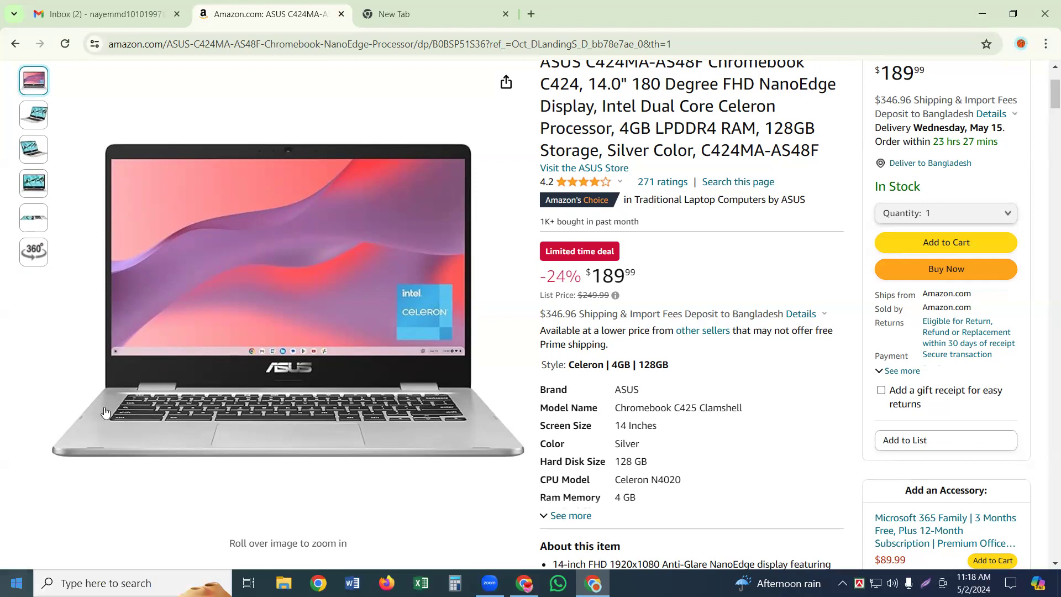
pyautogui.moveTo(65, 169)
pyautogui.scroll(1, 219, 138)
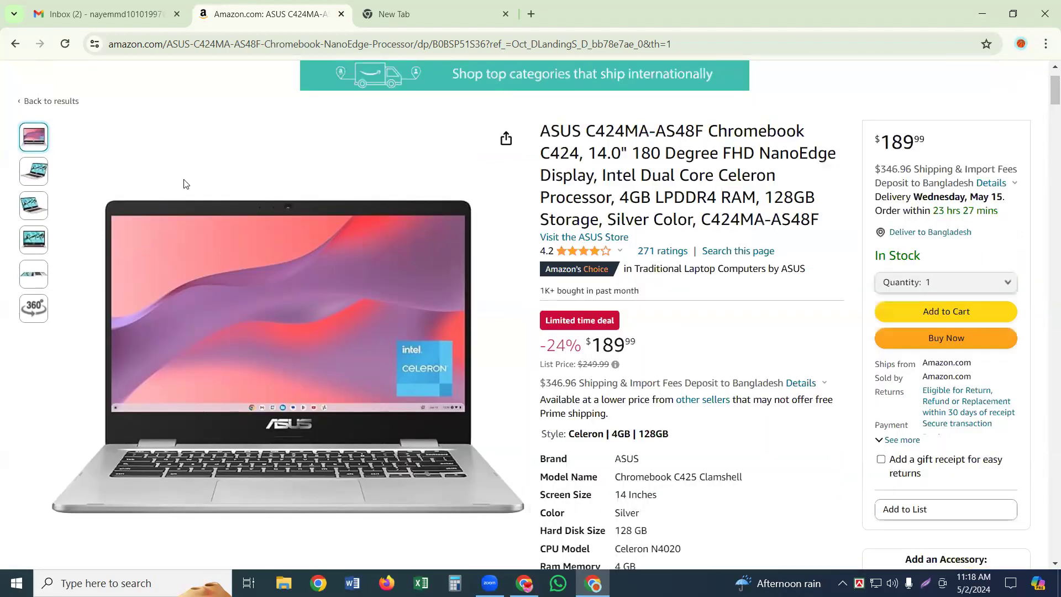
pyautogui.scroll(1, 332, 105)
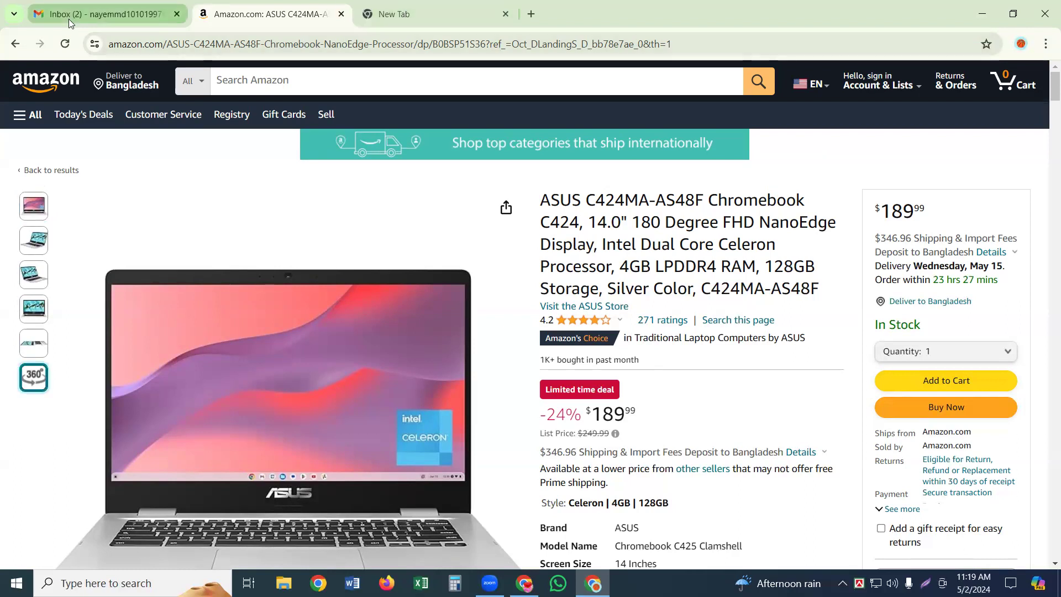
# - Search Google for "sites google" in the blank browser tab and open the Google Sites home page
pyautogui.click(457, 19)
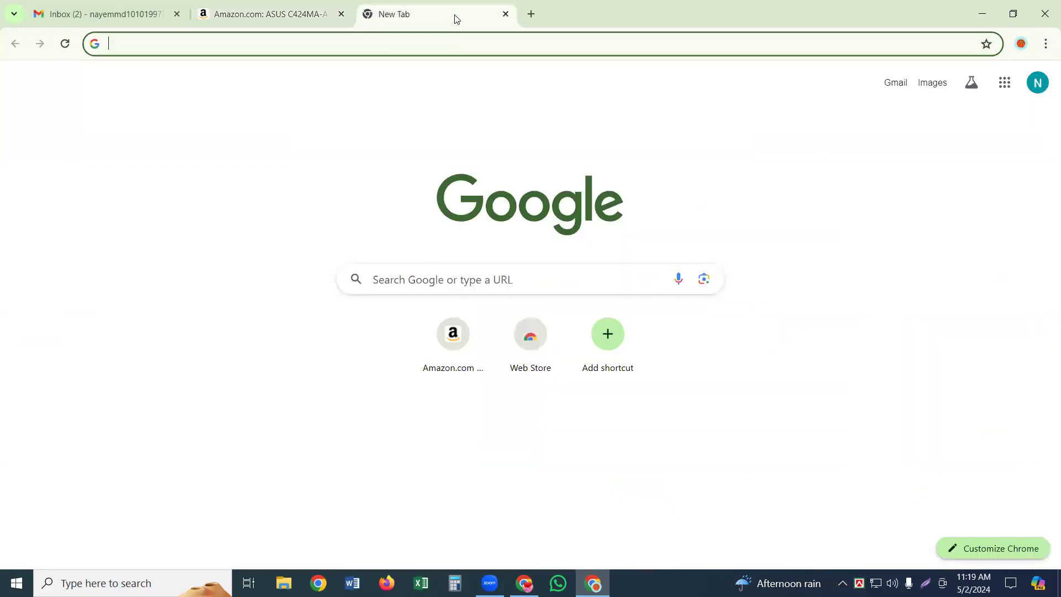
pyautogui.click(463, 285)
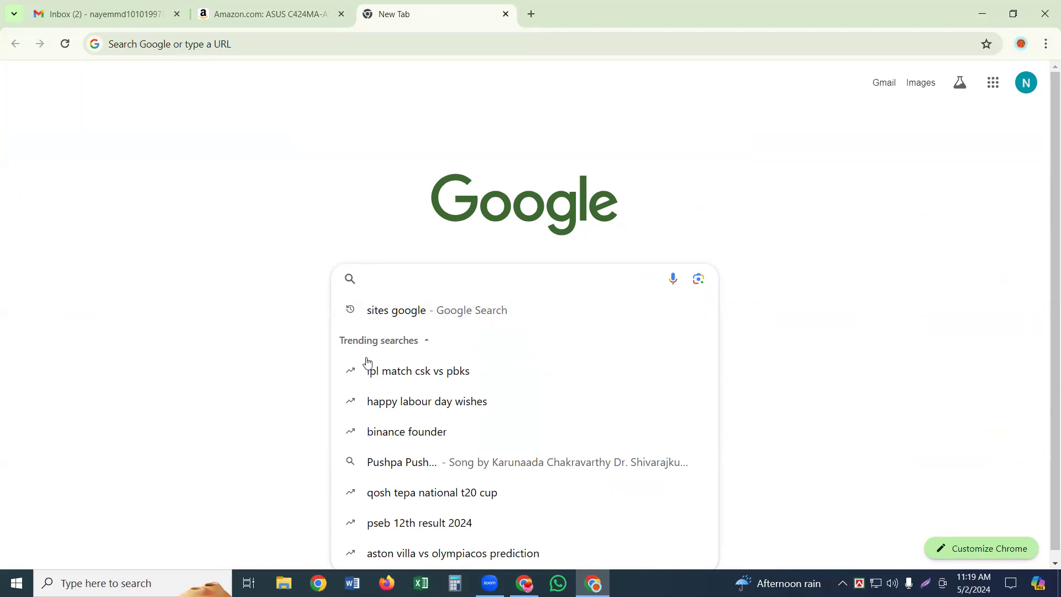
pyautogui.click(381, 315)
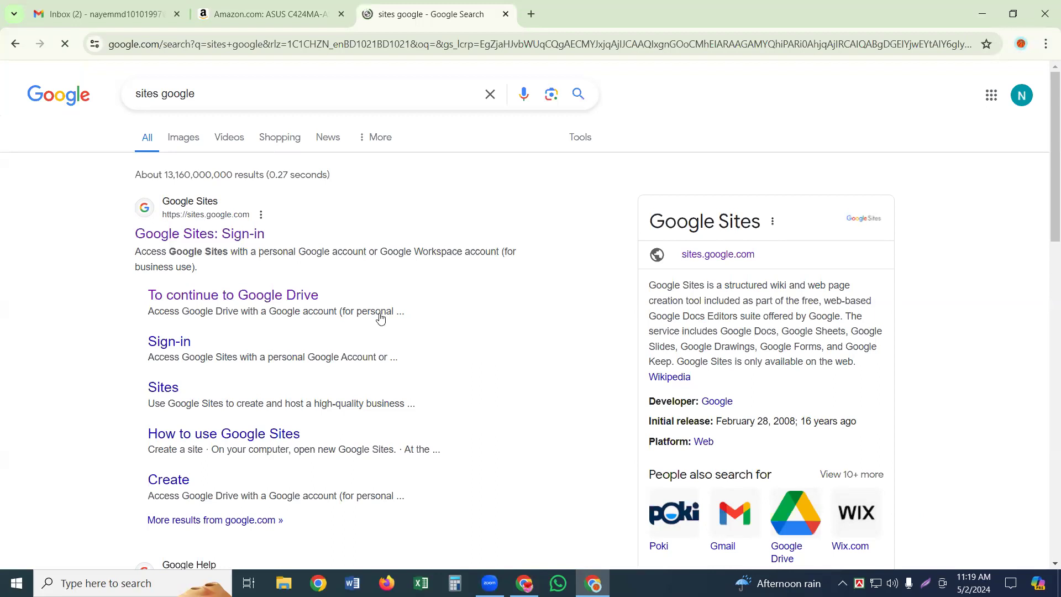
pyautogui.click(195, 237)
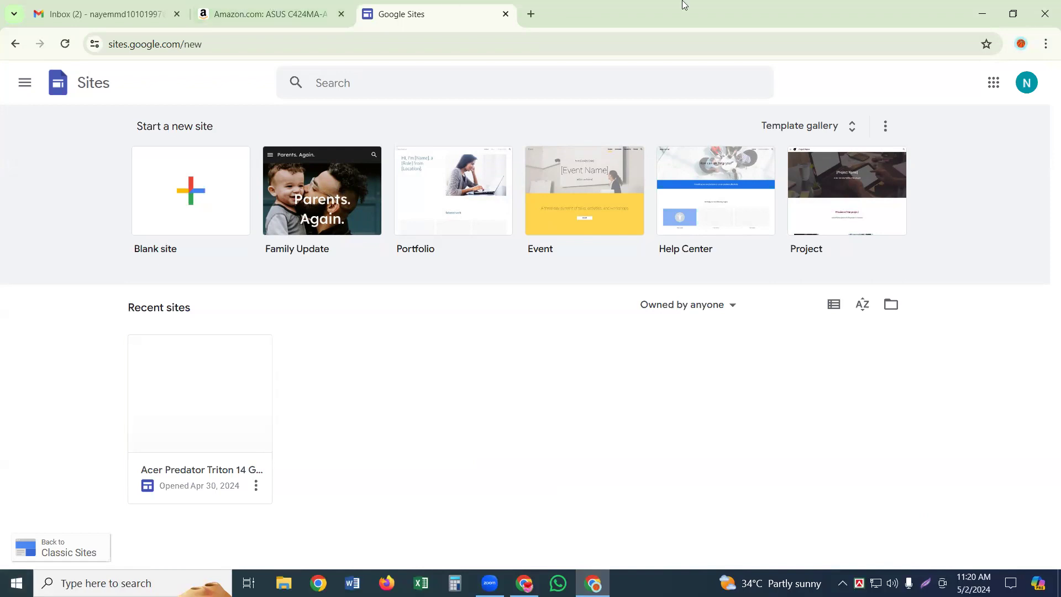
# - Open Google Drive from the Google apps in a new browser tab and copy its page address
pyautogui.click(532, 13)
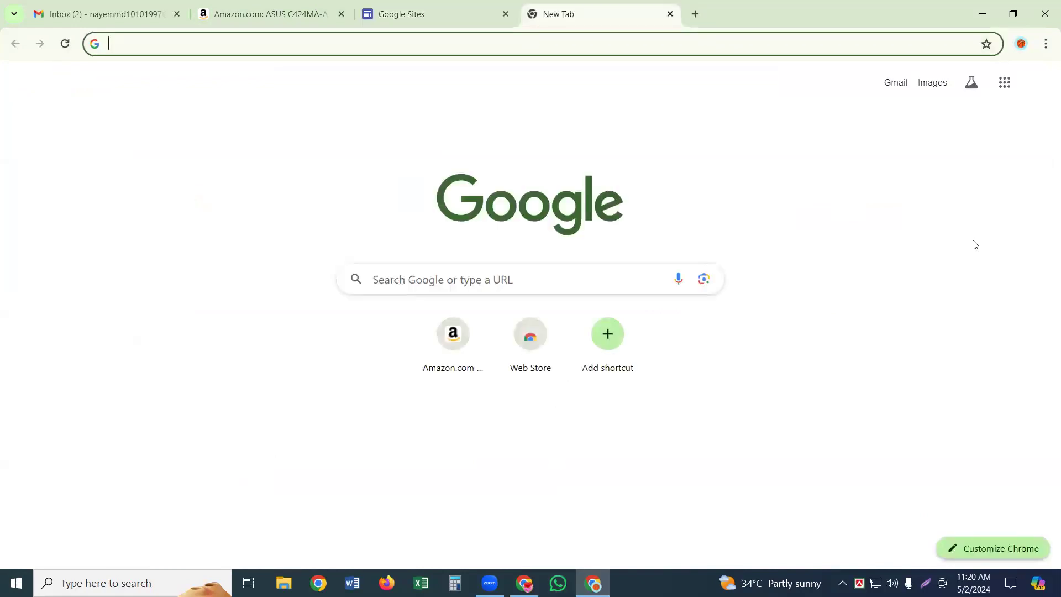
pyautogui.click(999, 83)
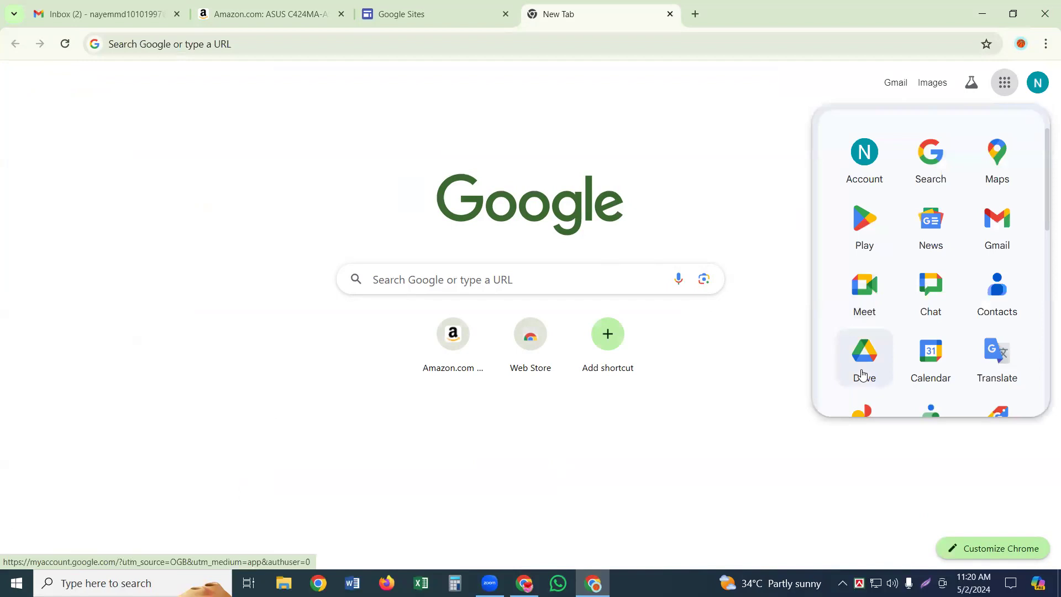
pyautogui.click(863, 373)
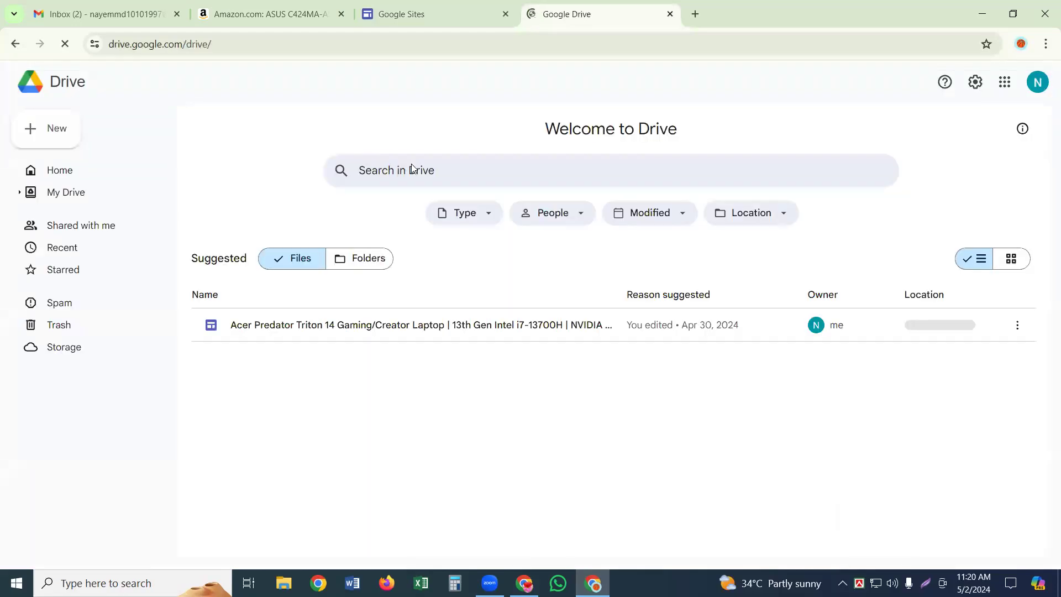
pyautogui.hotkey('ctrl', 'l')
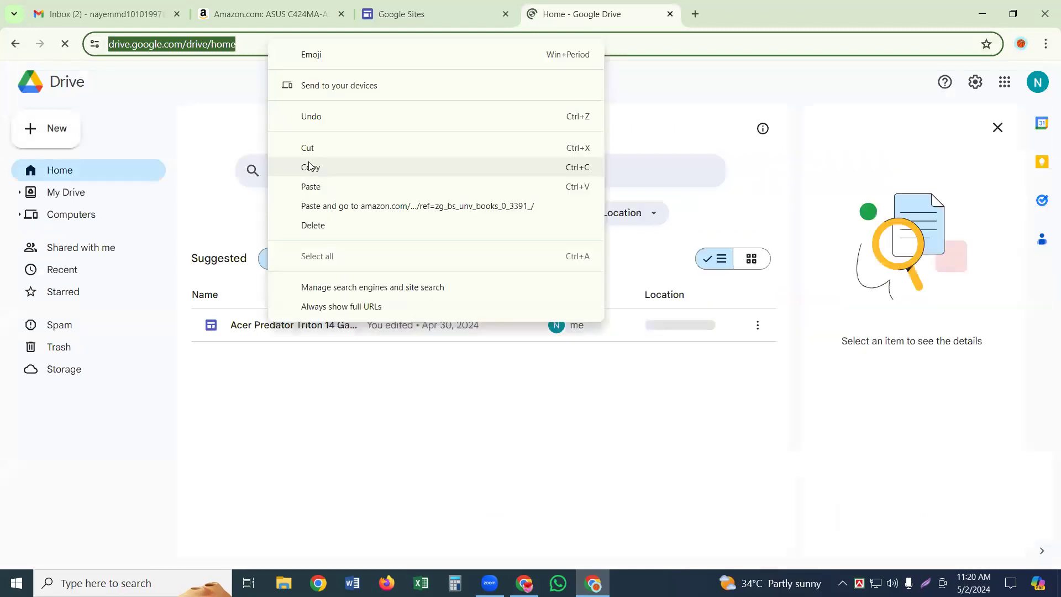
pyautogui.click(310, 166)
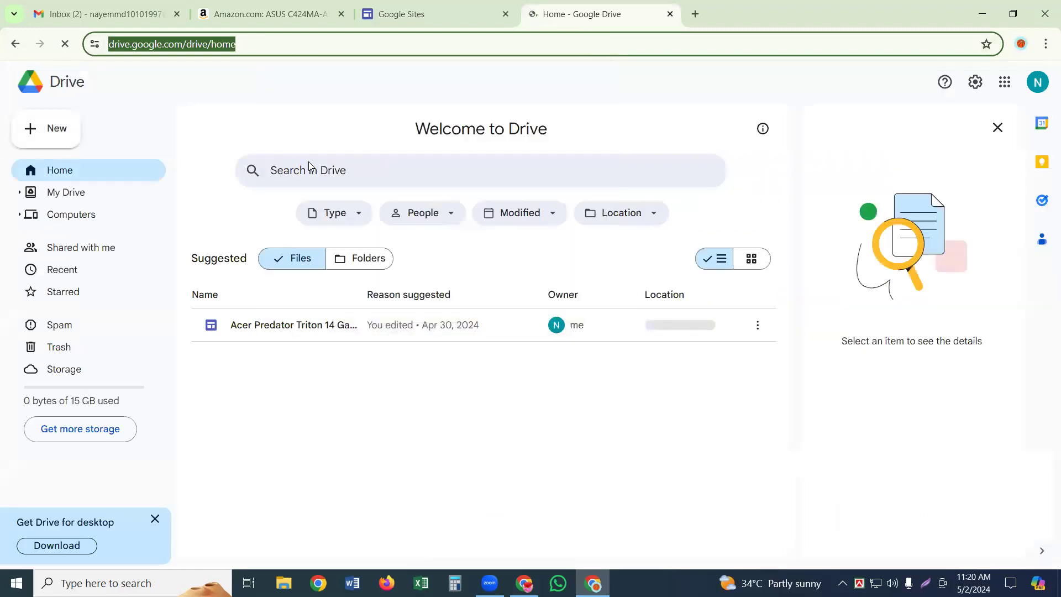
pyautogui.hotkey('ctrl', 't')
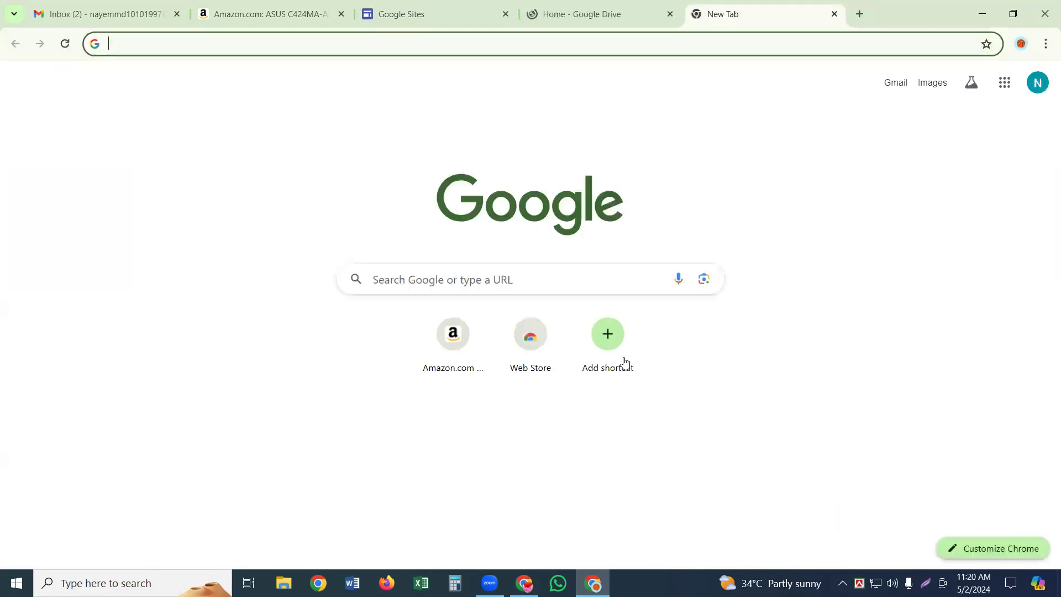
pyautogui.click(609, 334)
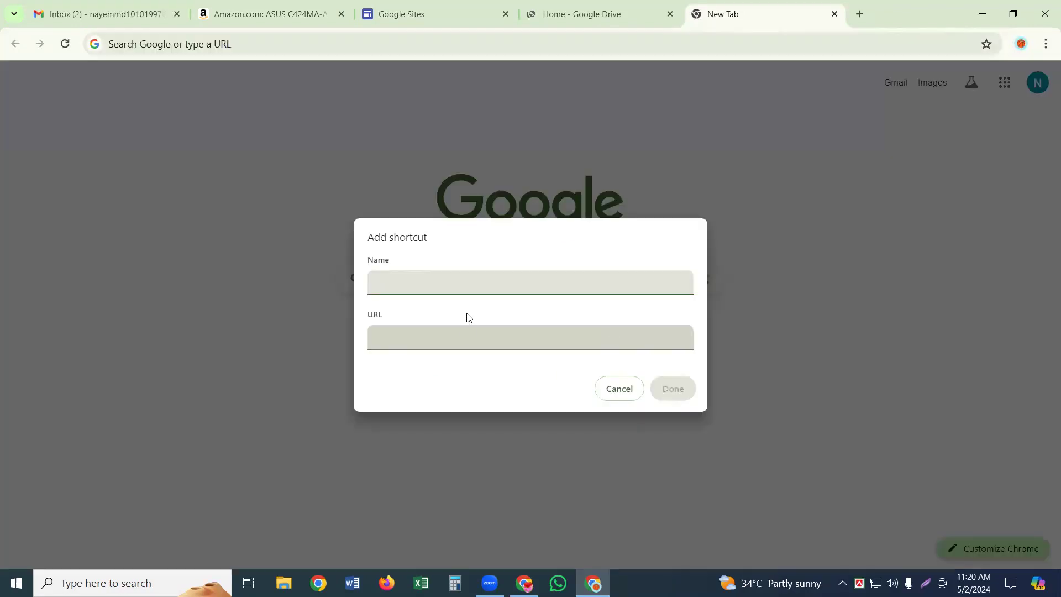
pyautogui.click(465, 341)
pyautogui.rightClick(466, 341)
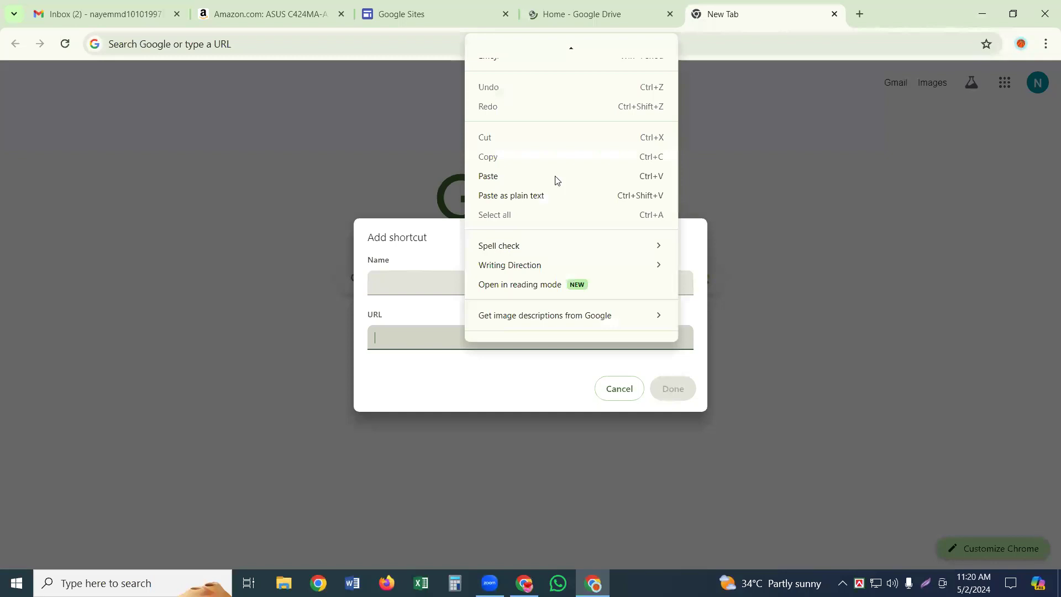
pyautogui.click(555, 177)
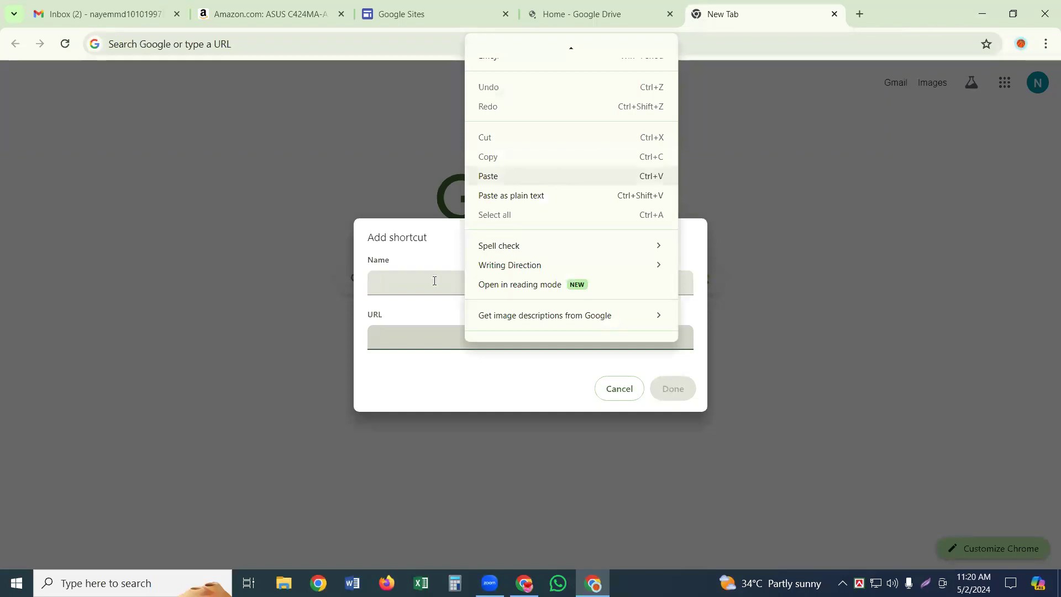
pyautogui.click(435, 281)
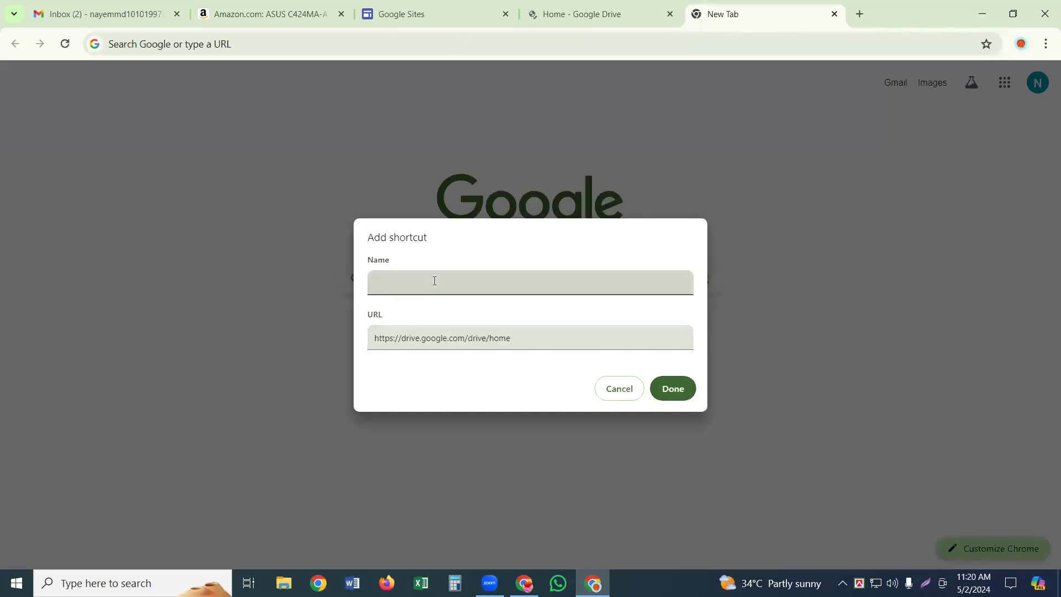
pyautogui.write('Drive')
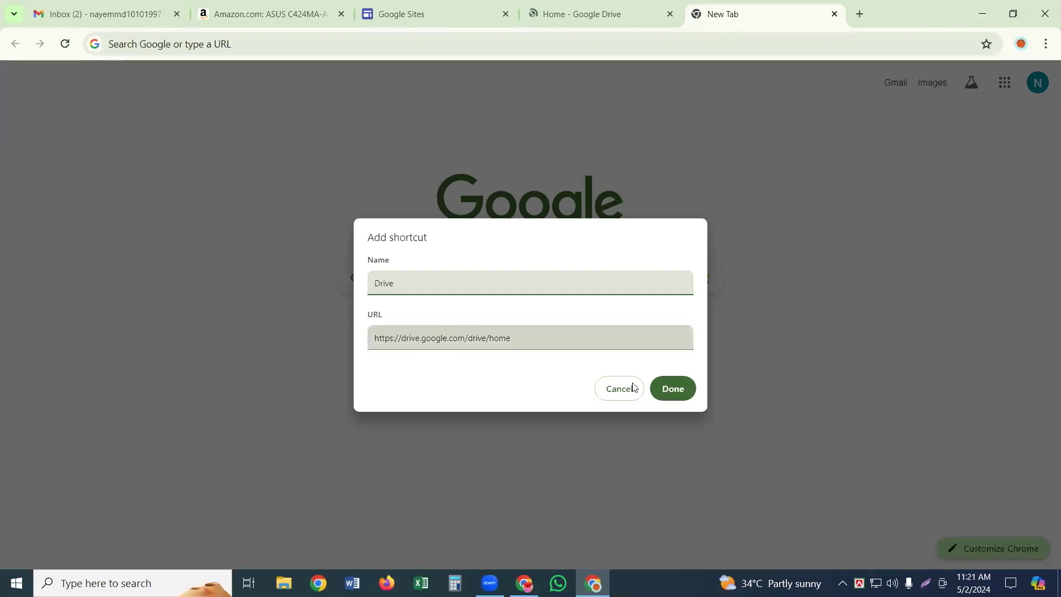
pyautogui.click(666, 385)
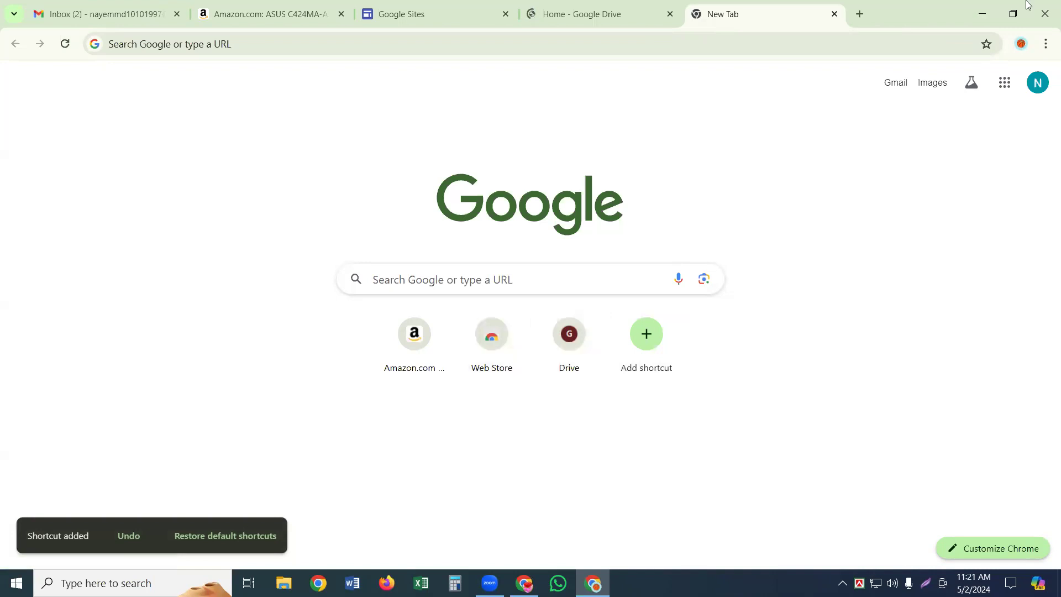
# - Look through the list of Google apps, dismiss it and open the new Drive shortcut
pyautogui.click(1003, 83)
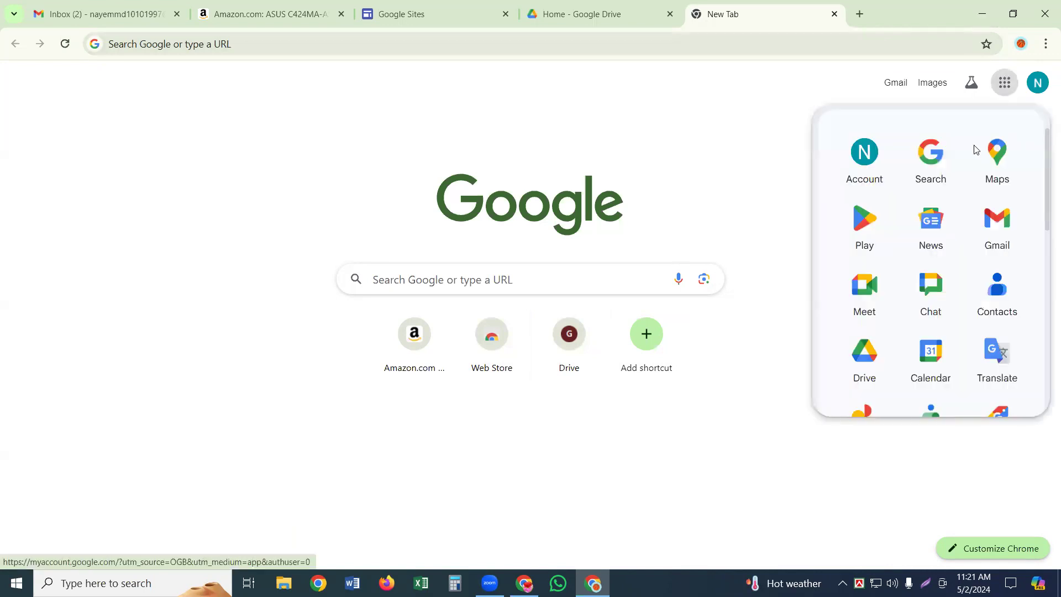
pyautogui.scroll(-5, 956, 248)
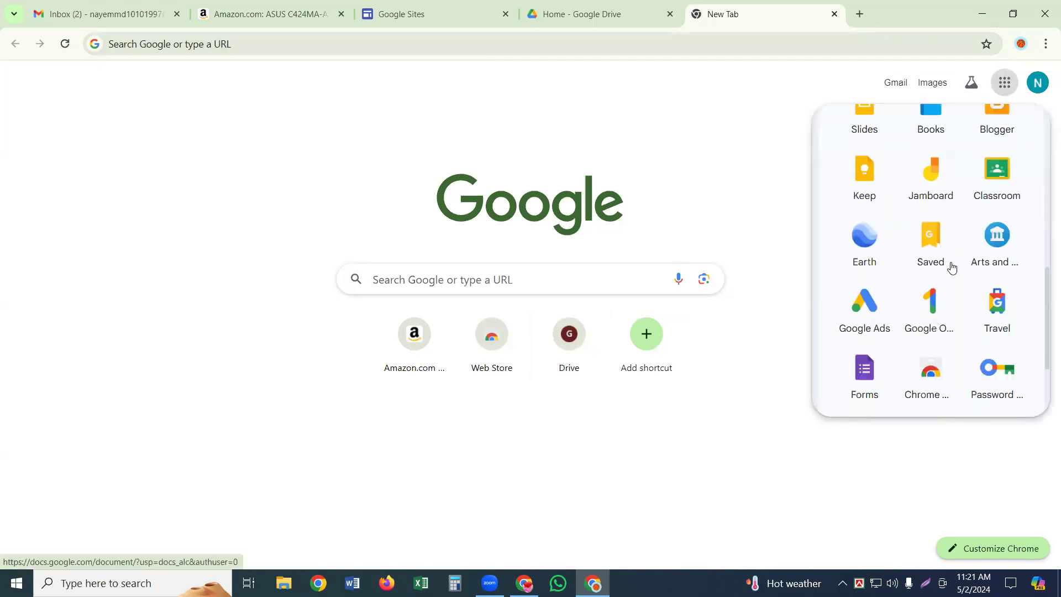
pyautogui.scroll(5, 952, 268)
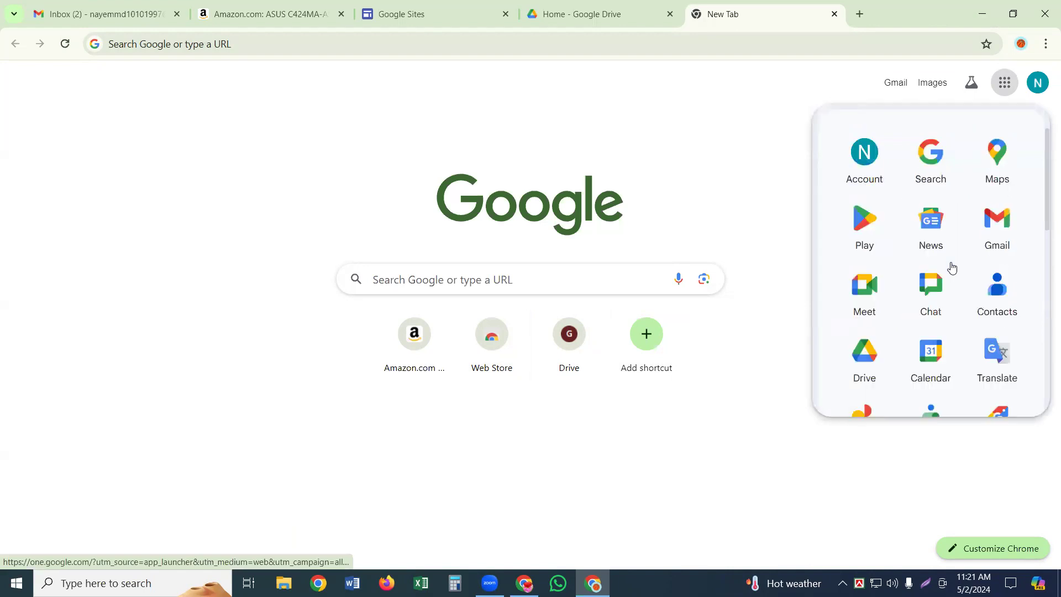
pyautogui.click(672, 209)
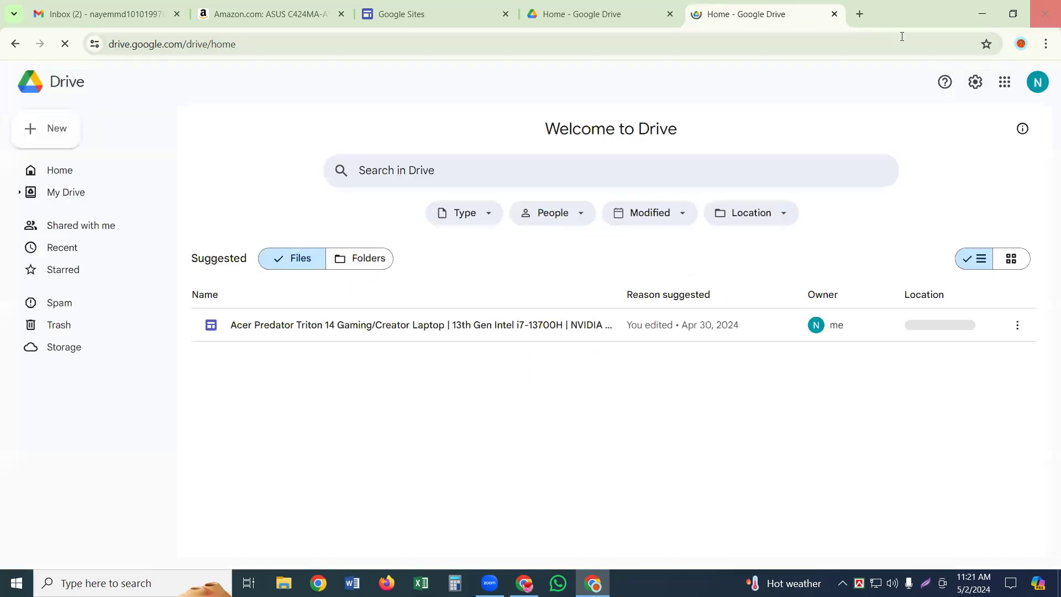
# - Close both Google Drive tabs, dismissing the tip about moving files, and return to Google Sites
pyautogui.click(835, 14)
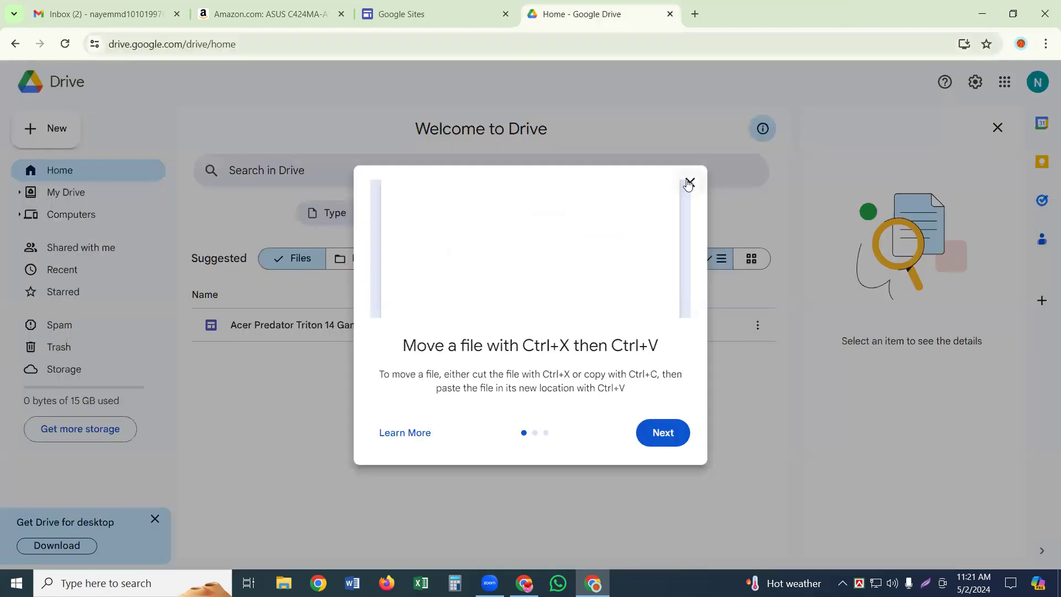
pyautogui.click(691, 183)
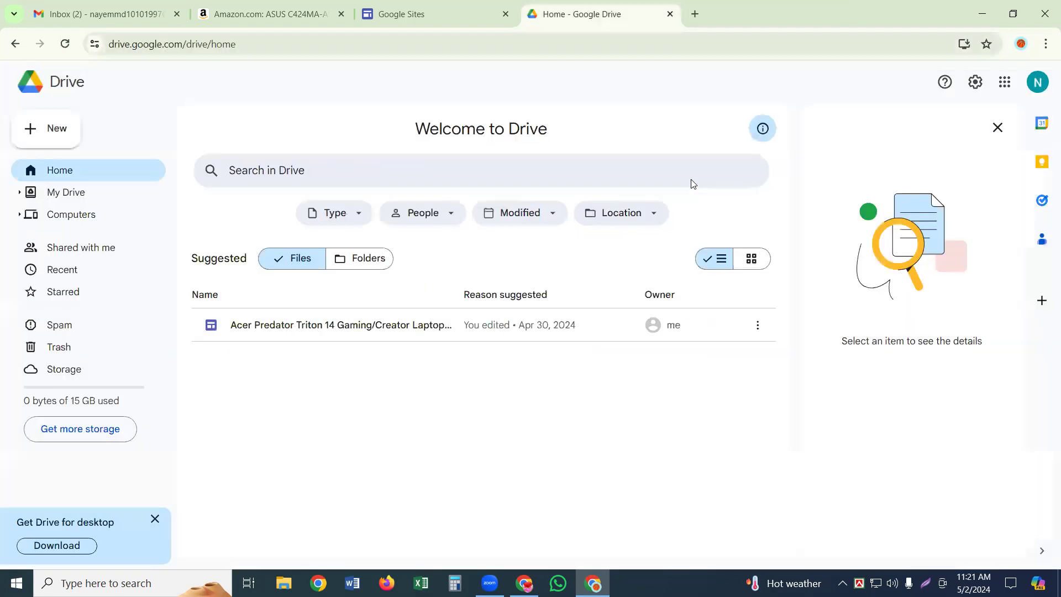
pyautogui.click(669, 14)
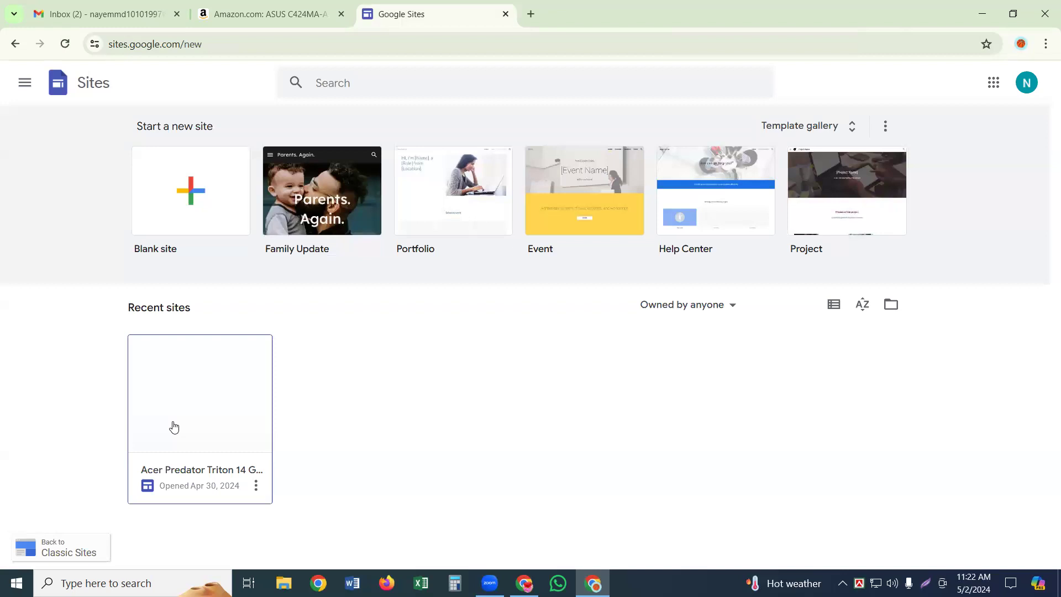
# - Create a blank site and try to copy the ASUS C424MA-AS48F Chromebook's product title from its Amazon page
pyautogui.click(185, 192)
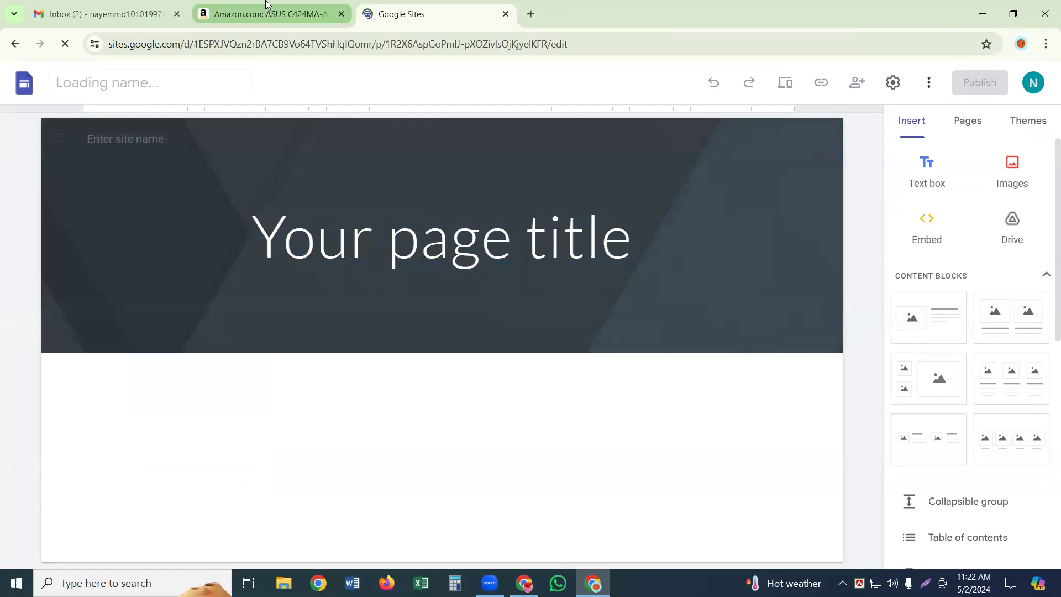
pyautogui.click(266, 18)
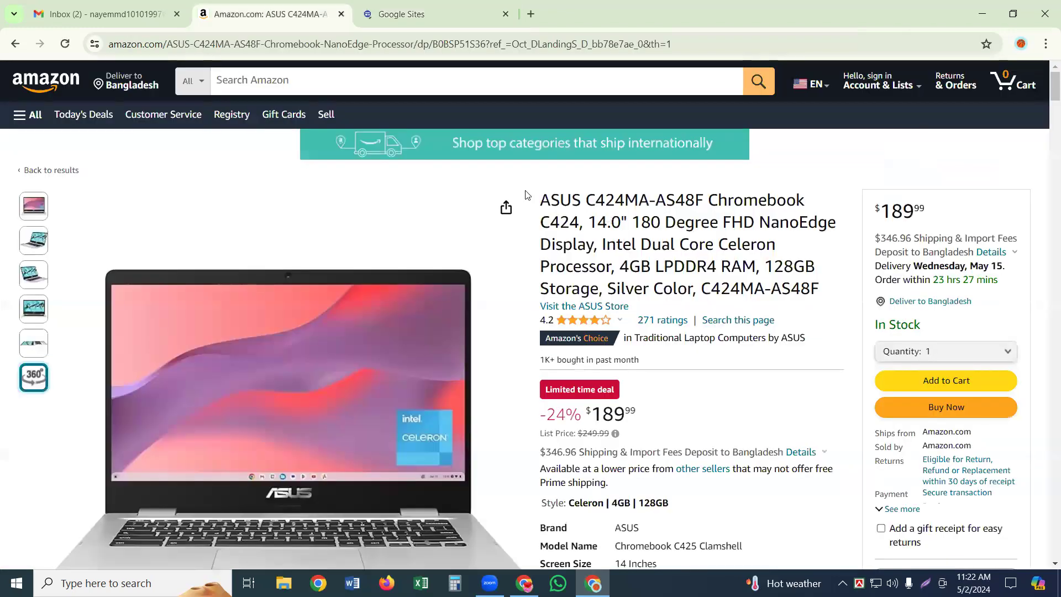
pyautogui.moveTo(529, 204); pyautogui.dragTo(528, 252)
pyautogui.moveTo(532, 201); pyautogui.dragTo(532, 244)
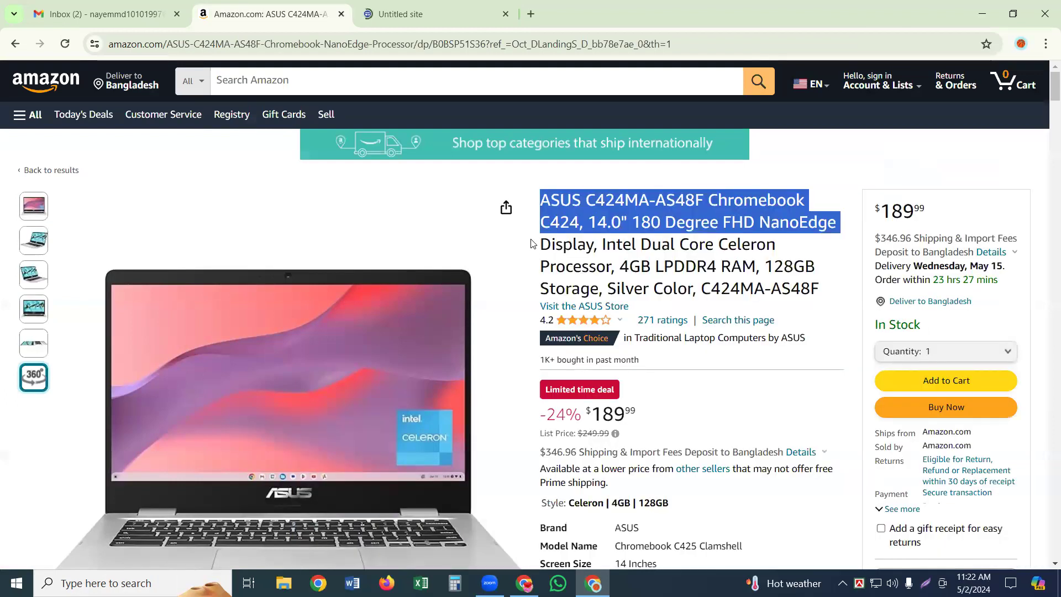
pyautogui.click(525, 221)
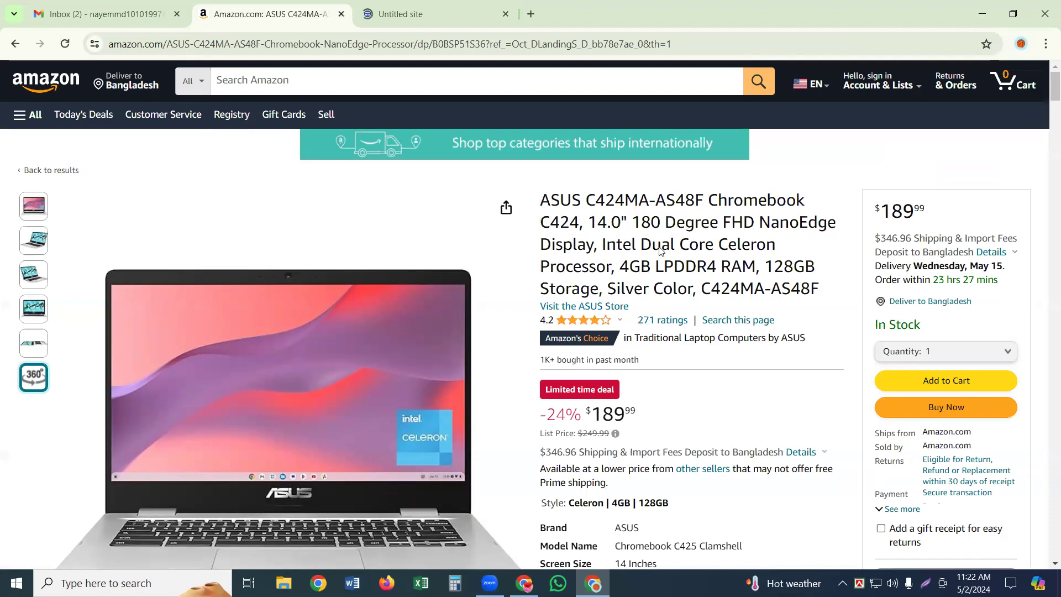
pyautogui.moveTo(540, 200); pyautogui.dragTo(945, 286)
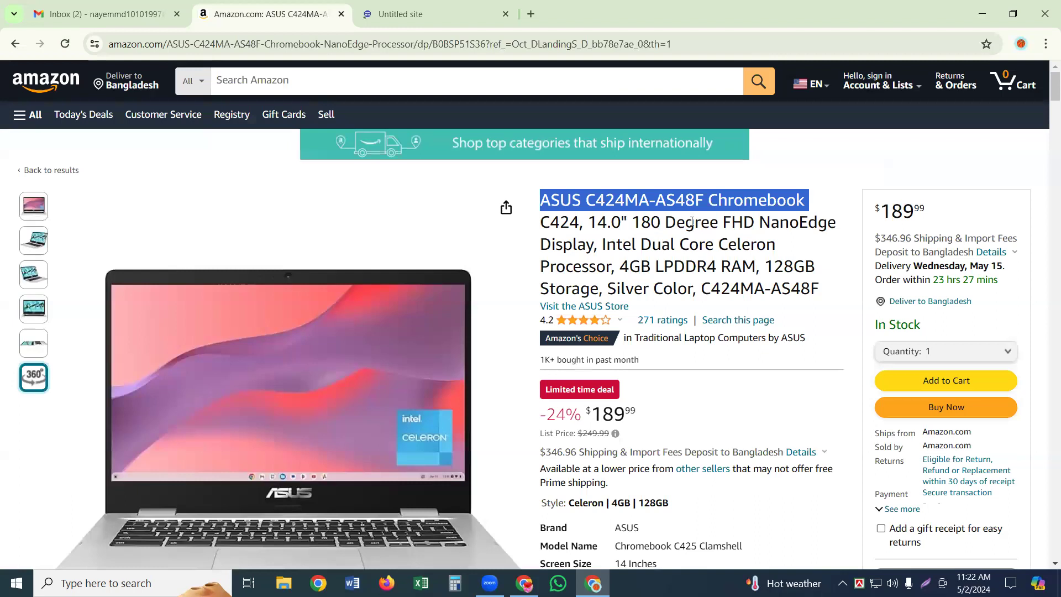
pyautogui.moveTo(652, 245); pyautogui.dragTo(903, 280)
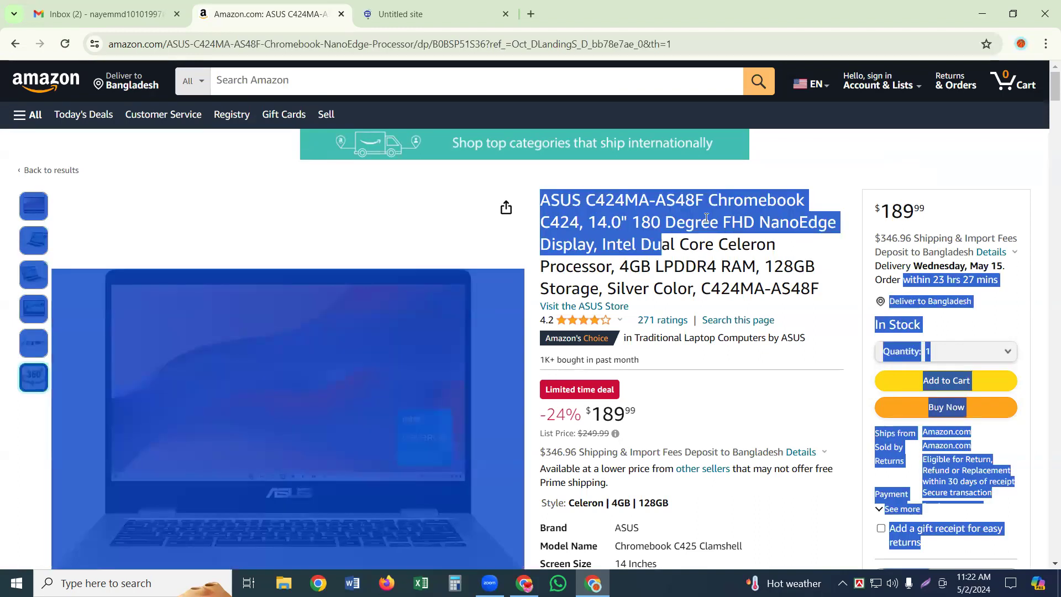
pyautogui.rightClick(706, 218)
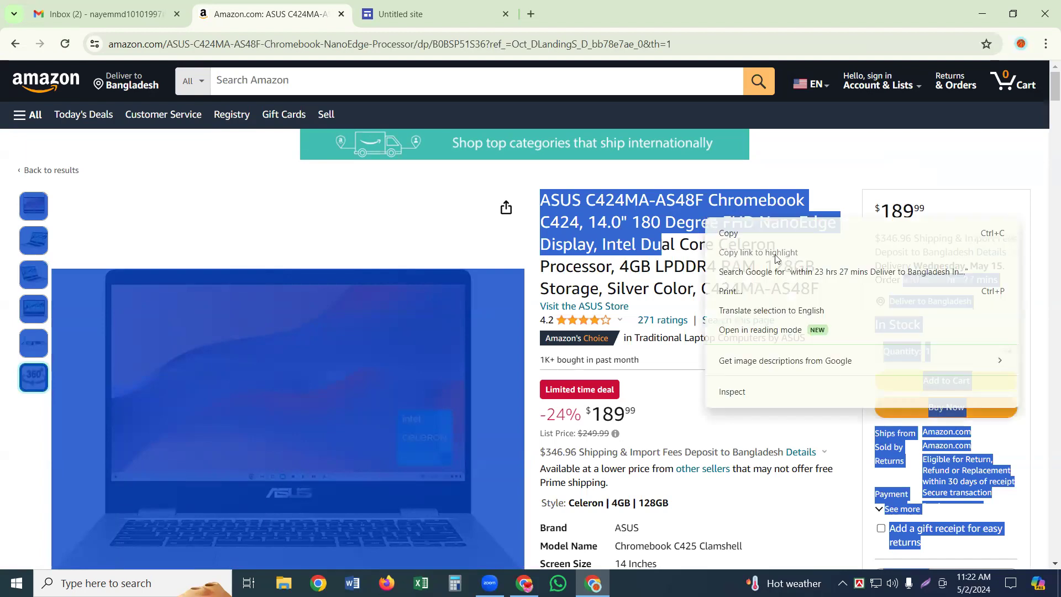
pyautogui.click(763, 234)
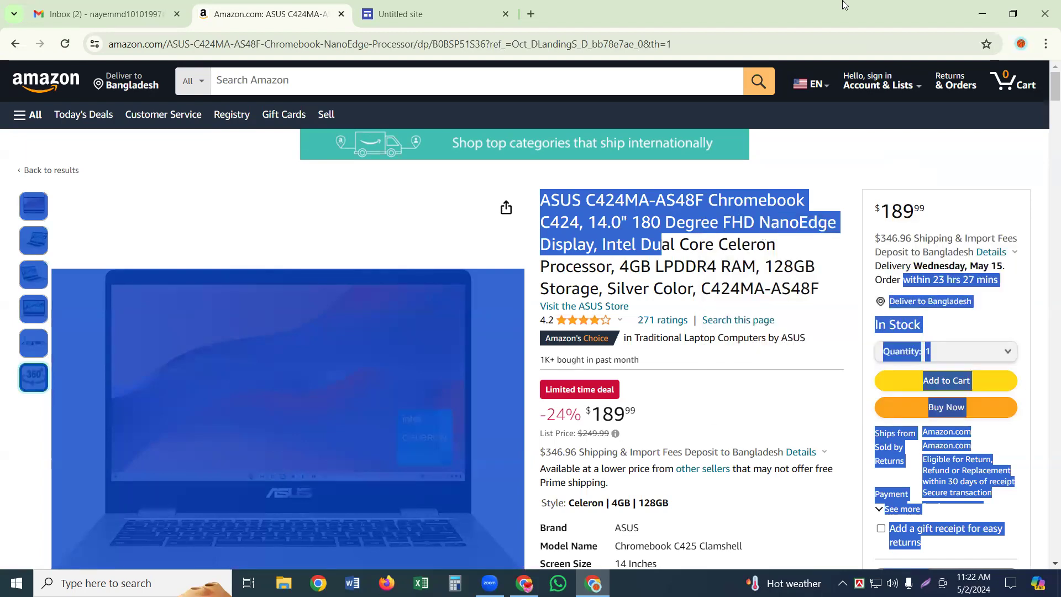
# - Paste the copied Amazon text as both the site document name and the site name in the page header
pyautogui.click(447, 17)
pyautogui.click(105, 84)
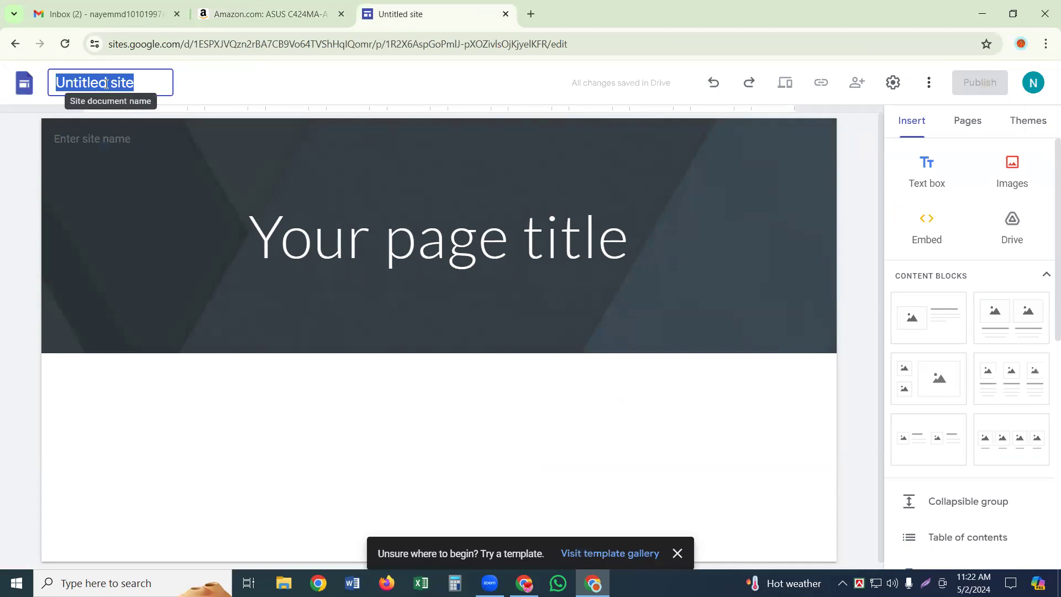
pyautogui.hotkey('ctrl', 'v')
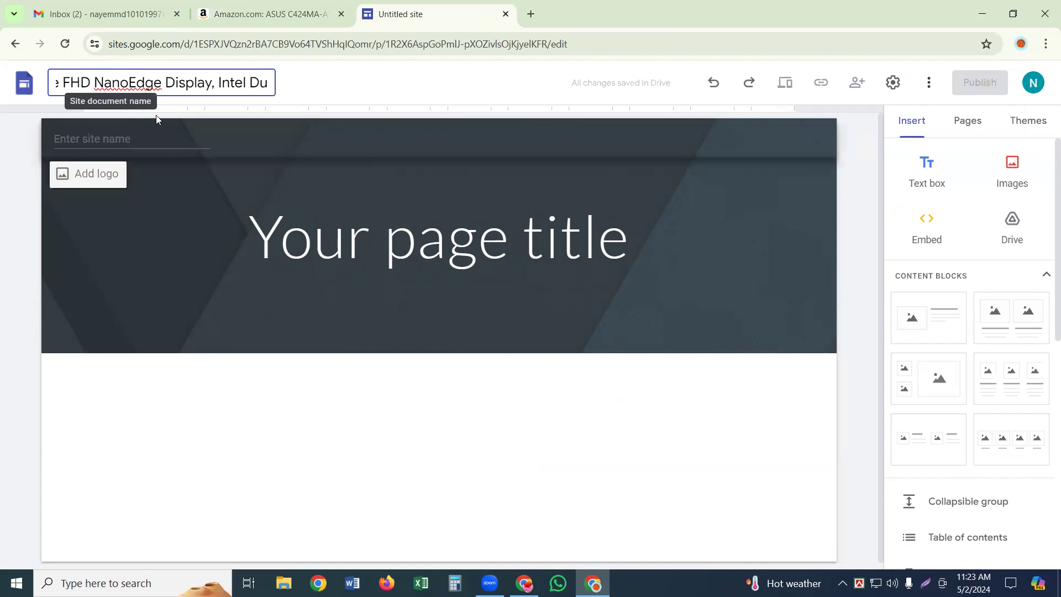
pyautogui.click(165, 134)
pyautogui.hotkey('ctrl', 'v')
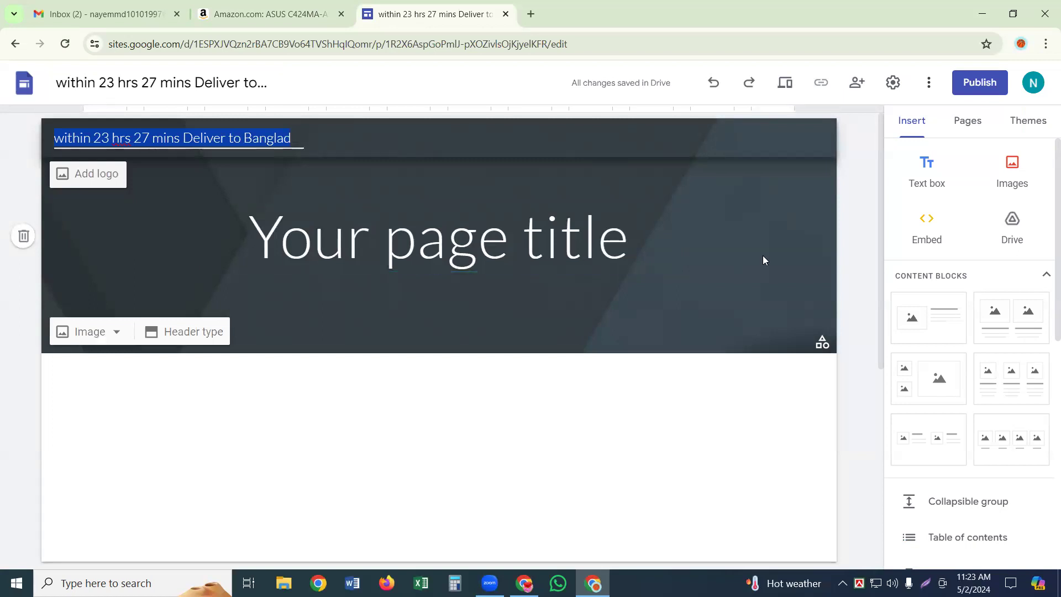
# - Clear the placeholder page title in the header and widen its text box on both sides
pyautogui.click(653, 245)
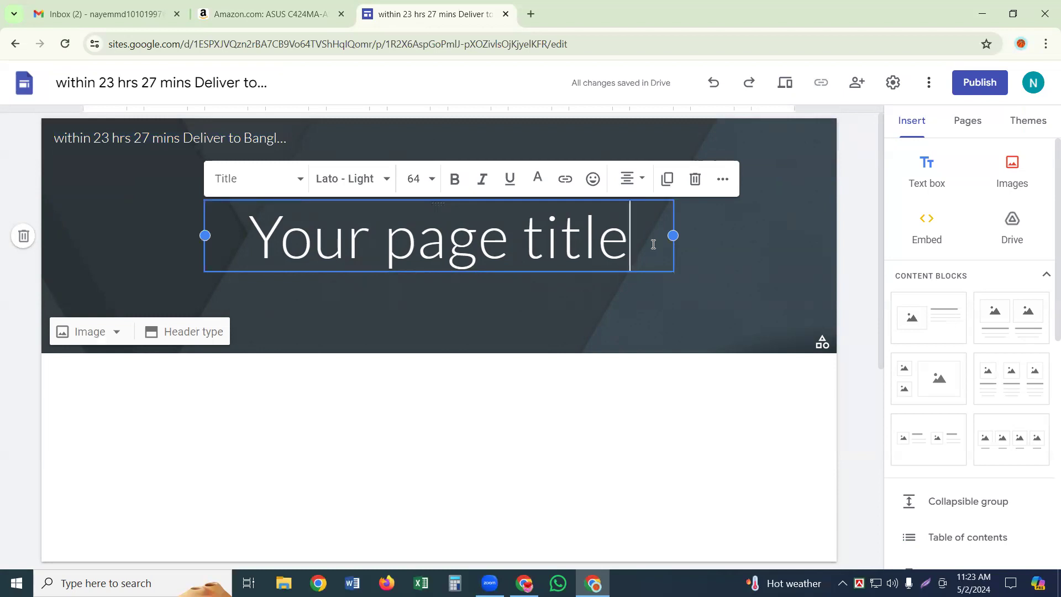
pyautogui.press('BackSpace')
pyautogui.press('BackSpace')
pyautogui.press('BackSpace')
pyautogui.press('BackSpace')
pyautogui.press('BackSpace')
pyautogui.press('BackSpace')
pyautogui.press('BackSpace')
pyautogui.press('BackSpace')
pyautogui.press('BackSpace')
pyautogui.press('BackSpace')
pyautogui.press('BackSpace')
pyautogui.press('BackSpace')
pyautogui.press('BackSpace')
pyautogui.press('BackSpace')
pyautogui.press('BackSpace')
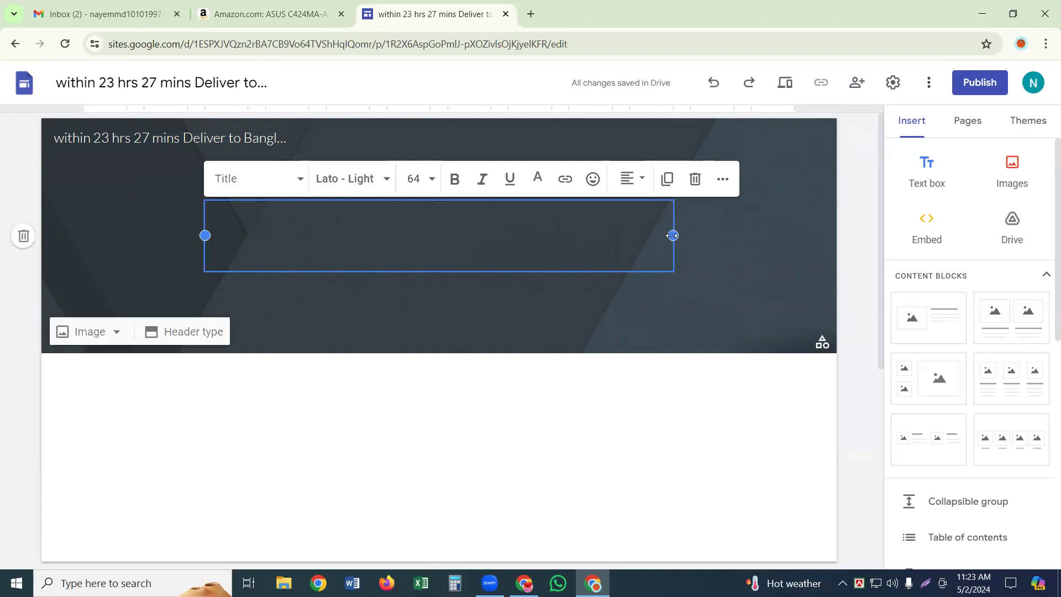
pyautogui.moveTo(673, 235); pyautogui.dragTo(1048, 118)
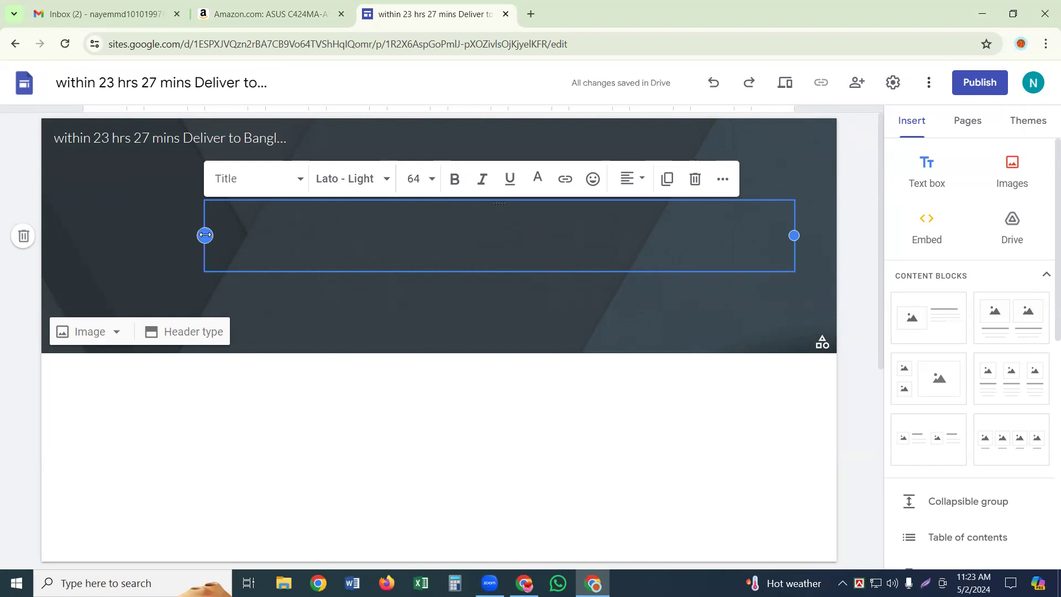
pyautogui.click(73, 196)
pyautogui.click(292, 236)
pyautogui.moveTo(206, 235); pyautogui.dragTo(10, 236)
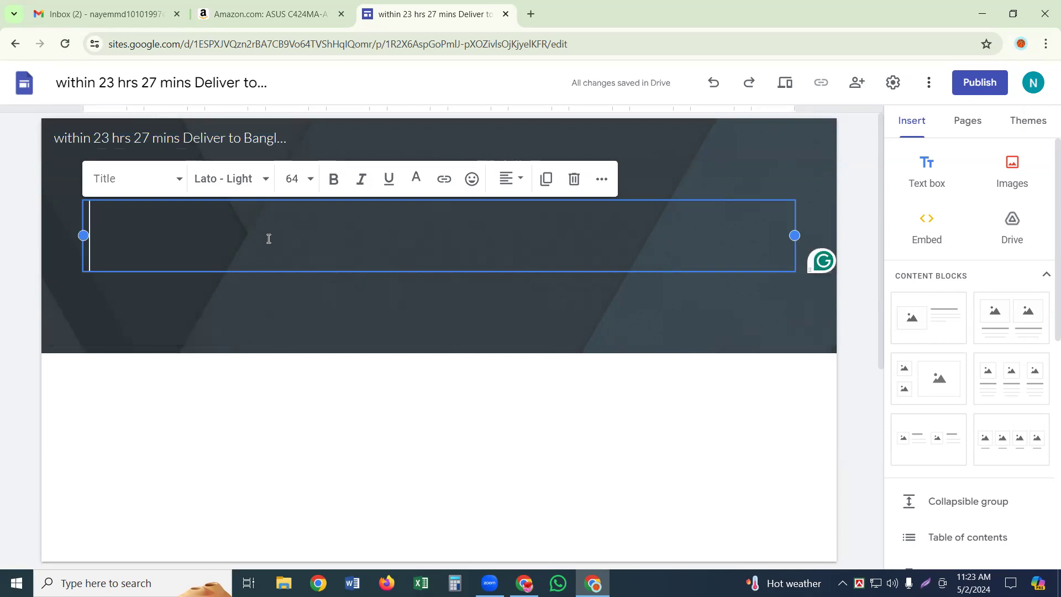
# - Paste the copied Amazon text into the empty page title box and look over the inserted content
pyautogui.hotkey('ctrl', 'v')
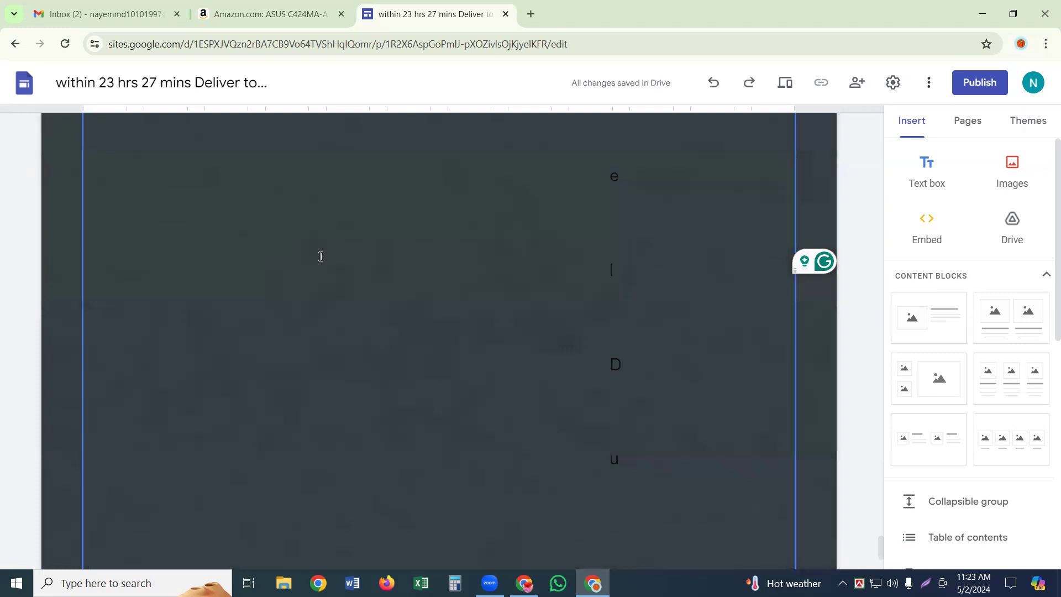
pyautogui.scroll(1, 359, 302)
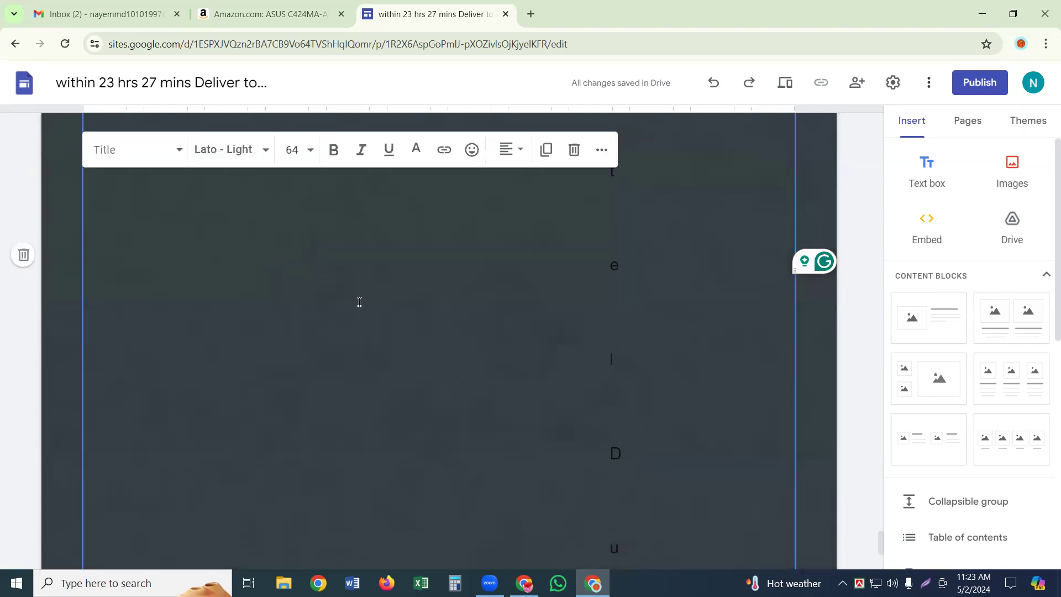
pyautogui.scroll(4, 359, 302)
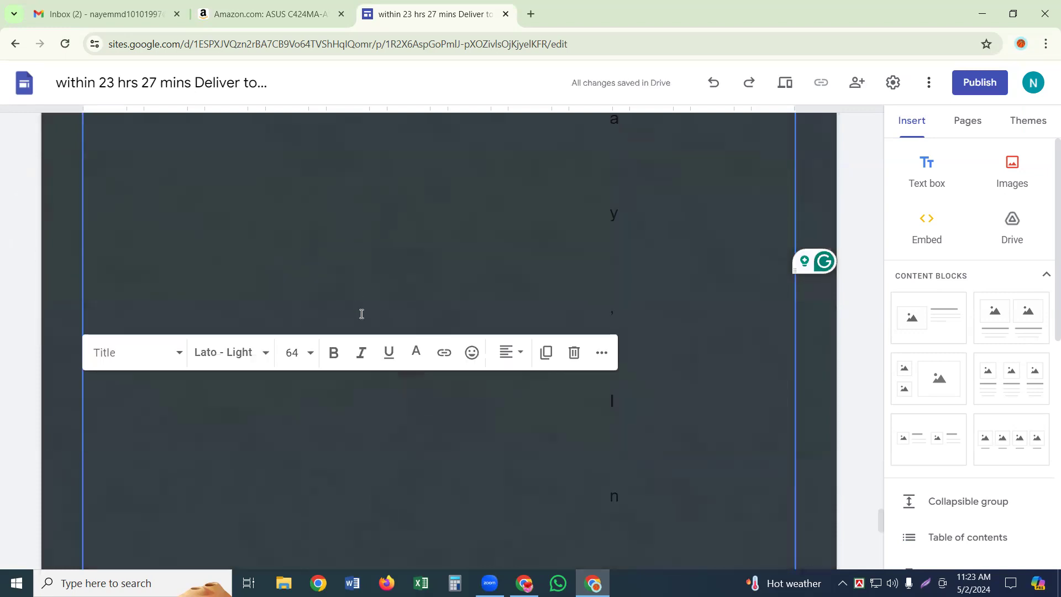
pyautogui.scroll(1, 362, 314)
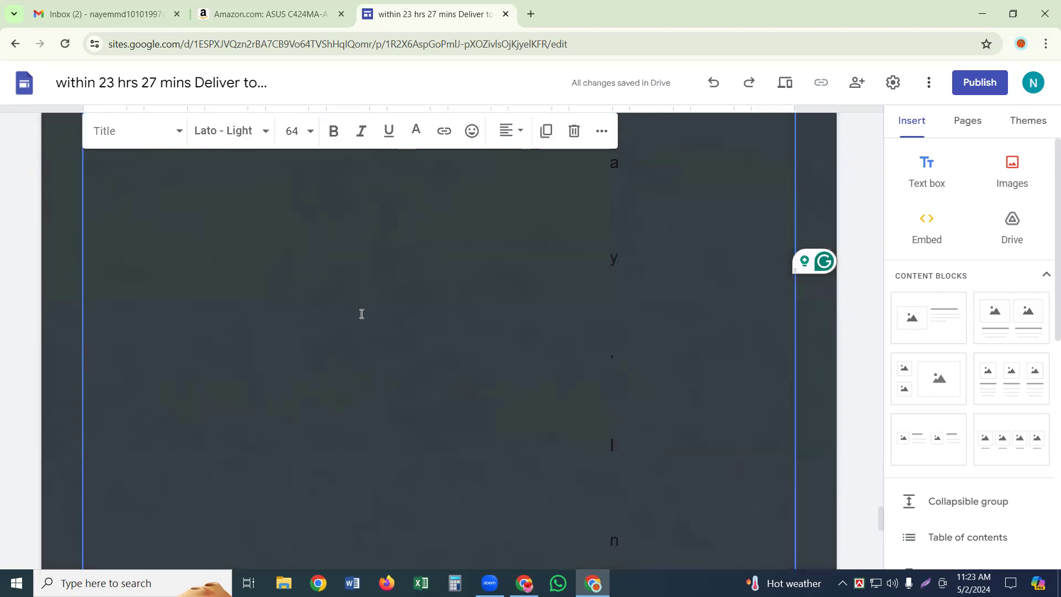
# - Reopen the site from the Google Sites home page and delete the header section containing the pasted Amazon text
pyautogui.click(11, 43)
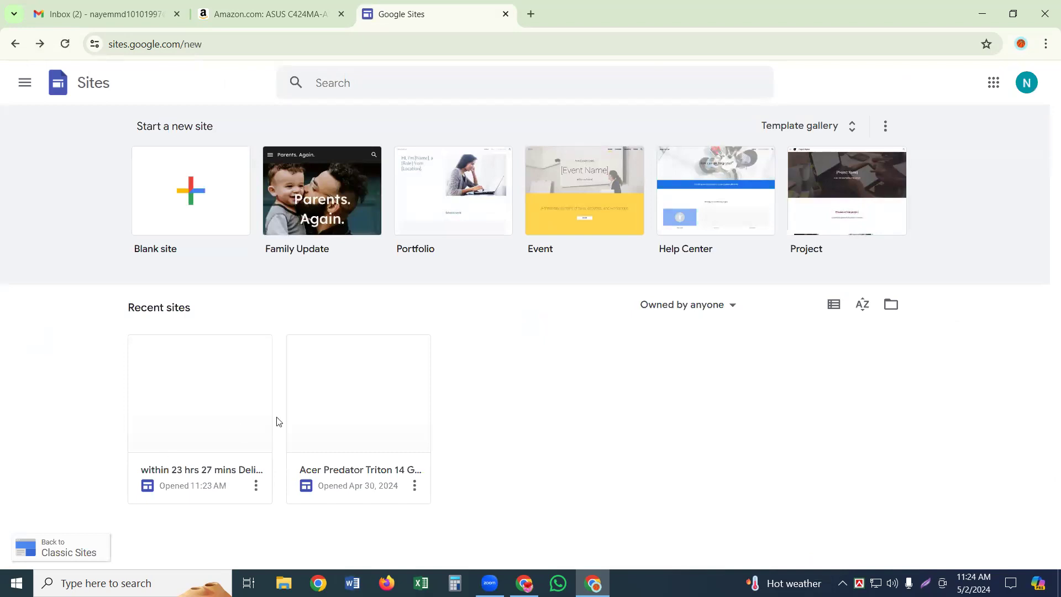
pyautogui.click(196, 432)
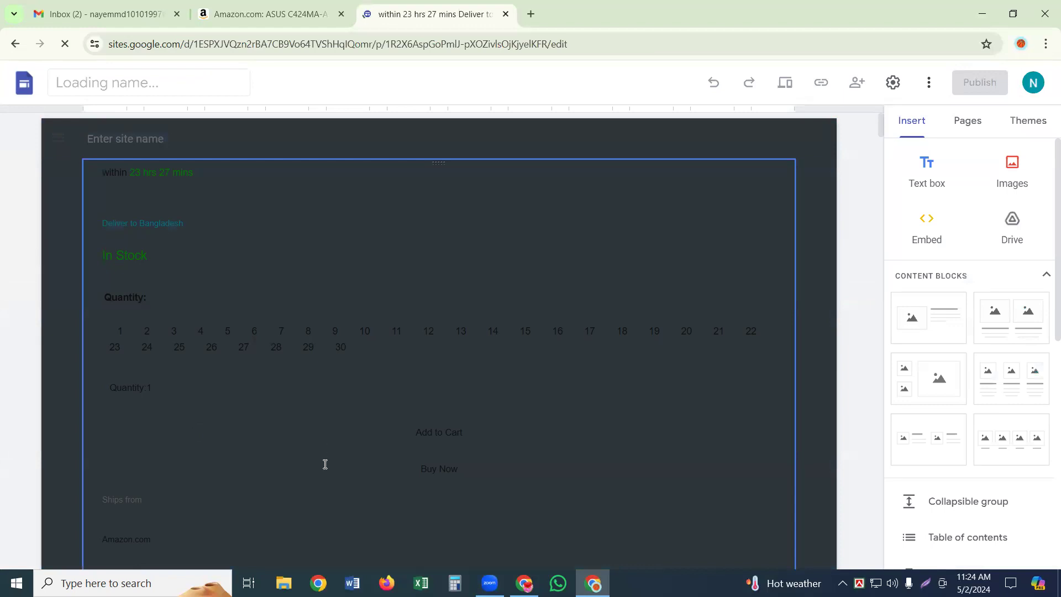
pyautogui.scroll(-5, 325, 464)
pyautogui.scroll(-4, 335, 440)
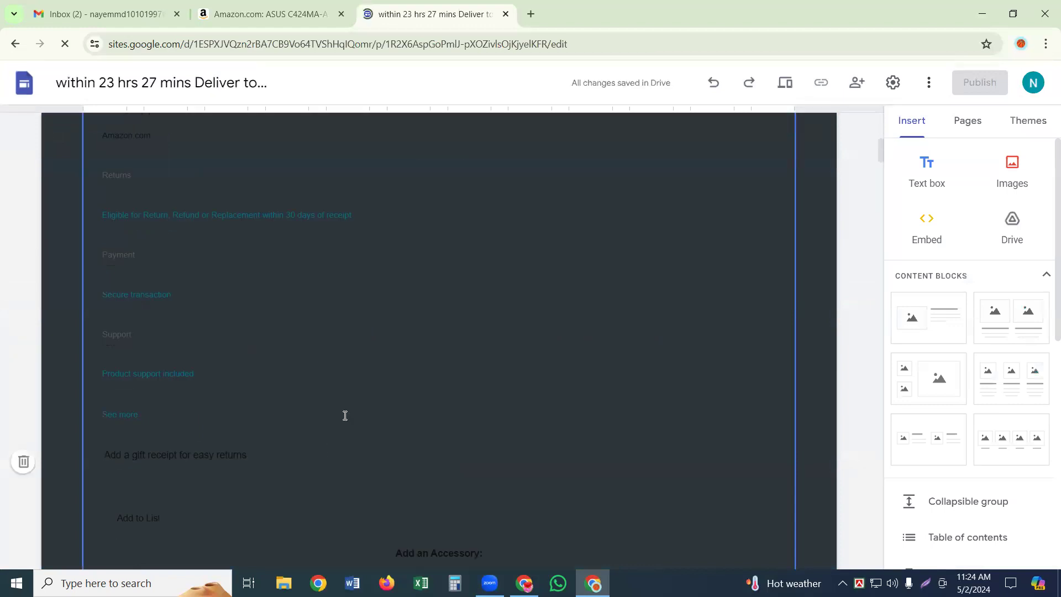
pyautogui.scroll(-5, 344, 416)
pyautogui.scroll(-4, 345, 416)
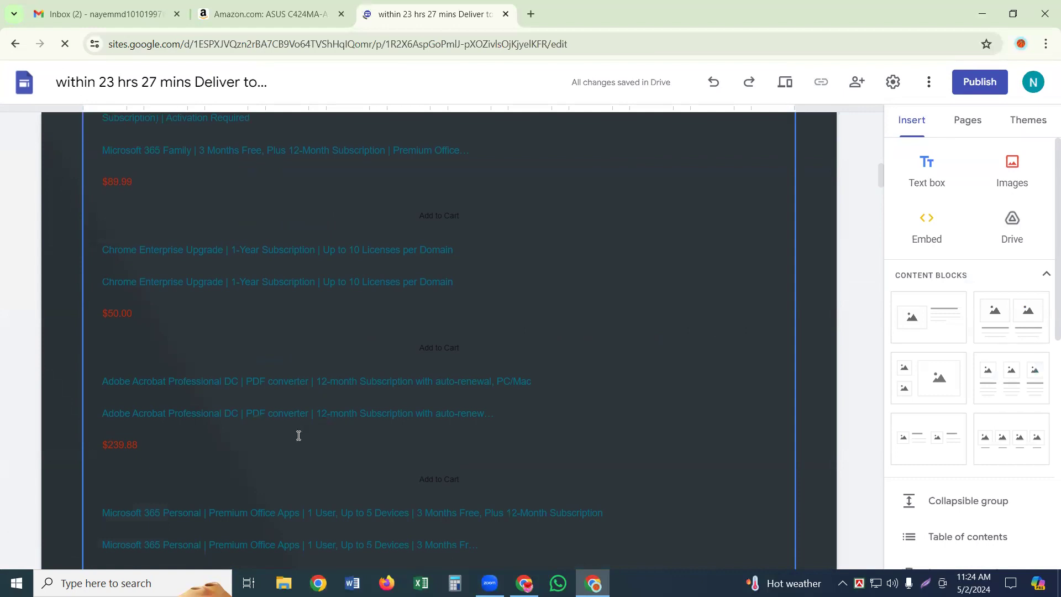
pyautogui.scroll(-5, 298, 435)
pyautogui.scroll(10, 298, 436)
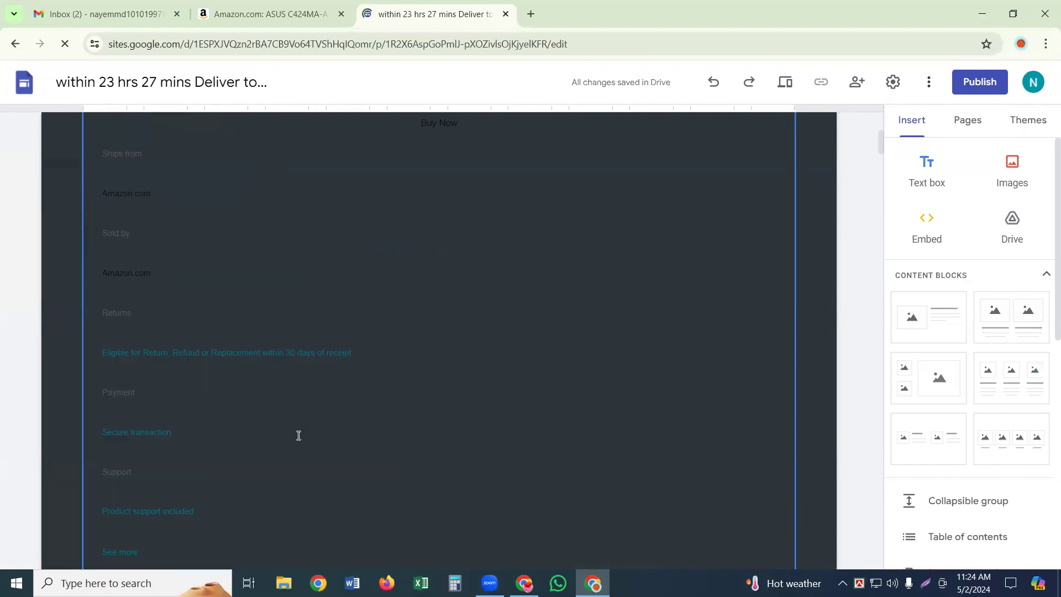
pyautogui.scroll(6, 290, 447)
pyautogui.scroll(-4, 280, 457)
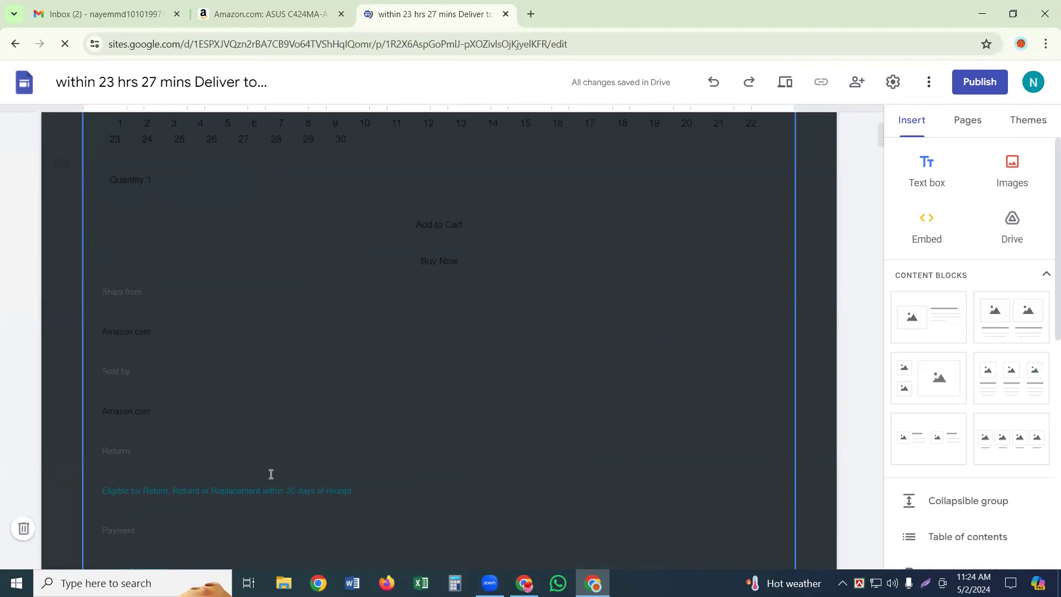
pyautogui.scroll(-1, 261, 500)
pyautogui.scroll(-8, 215, 449)
pyautogui.scroll(8, 436, 83)
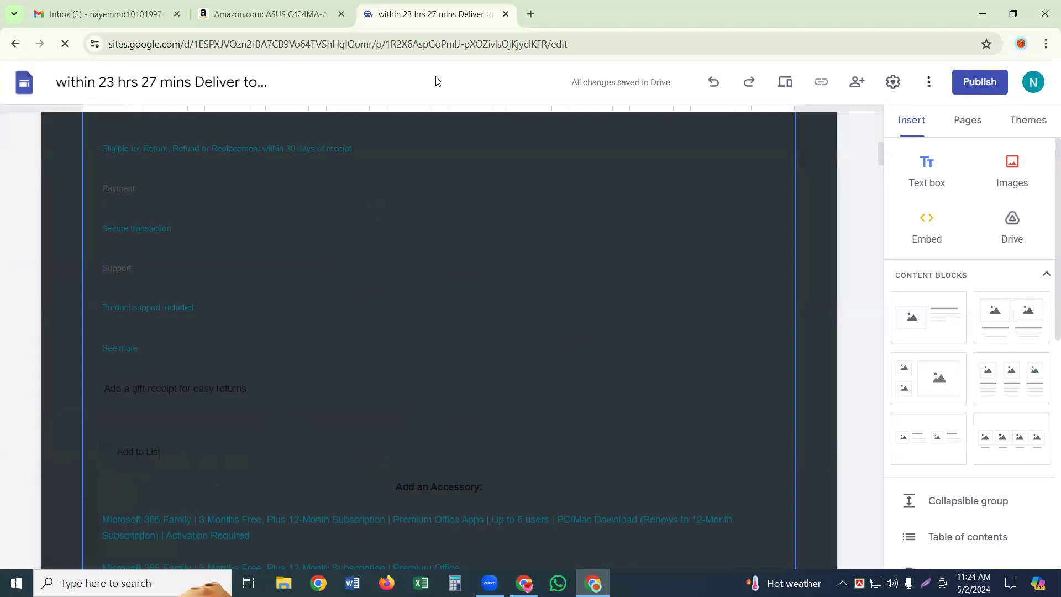
pyautogui.scroll(3, 49, 541)
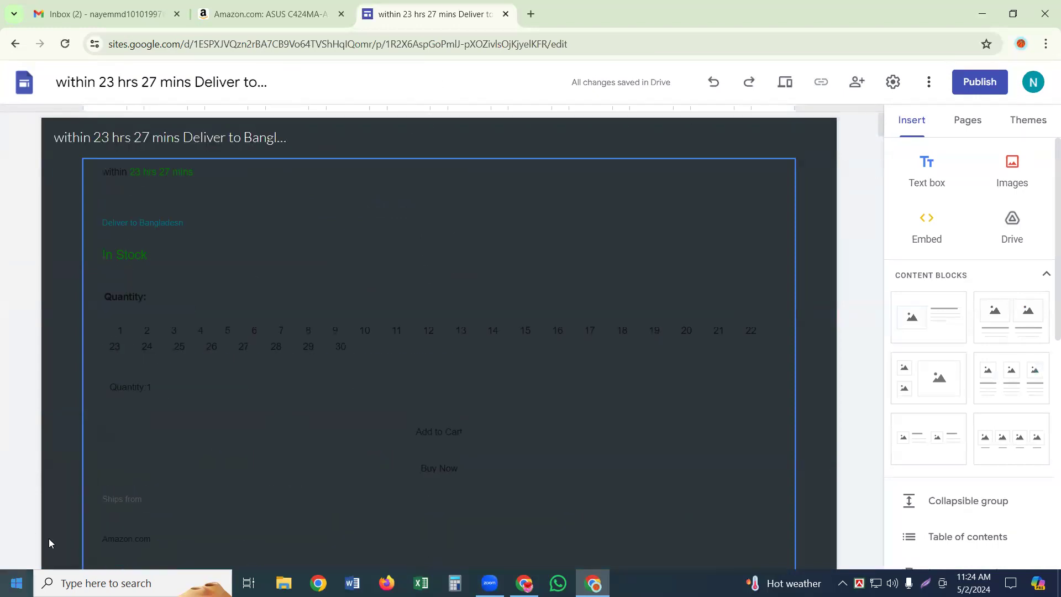
pyautogui.click(23, 529)
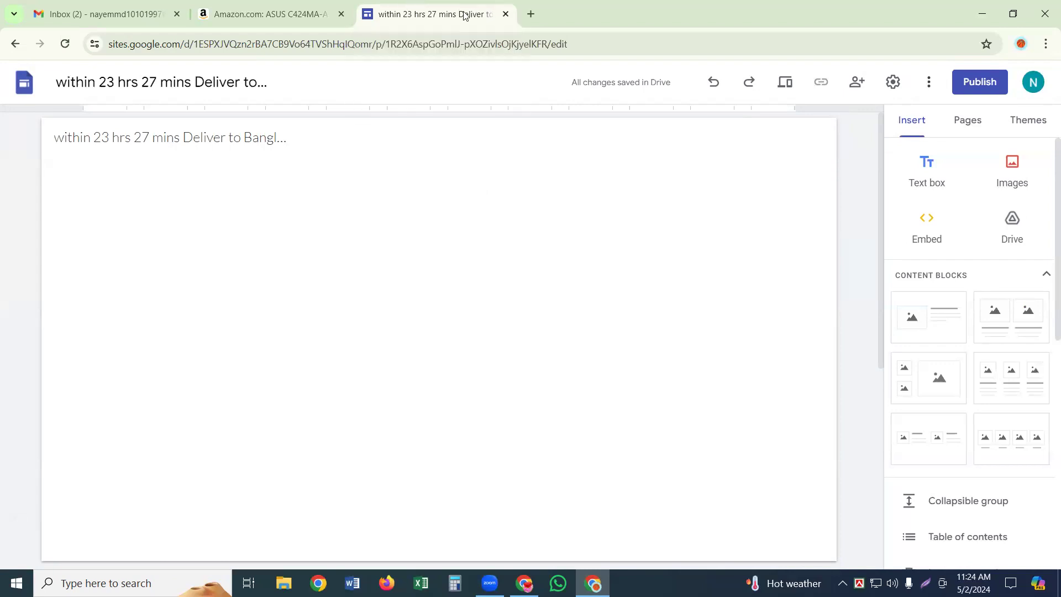
# - Search Google for "sites google" in a new browser tab and open Google Sites from the results
pyautogui.click(530, 12)
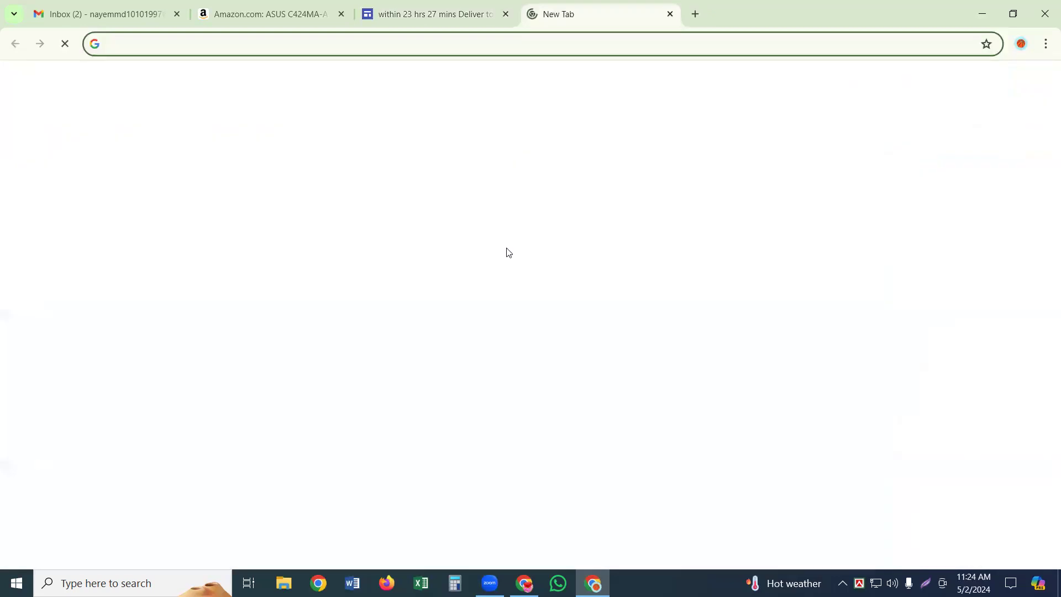
pyautogui.click(494, 291)
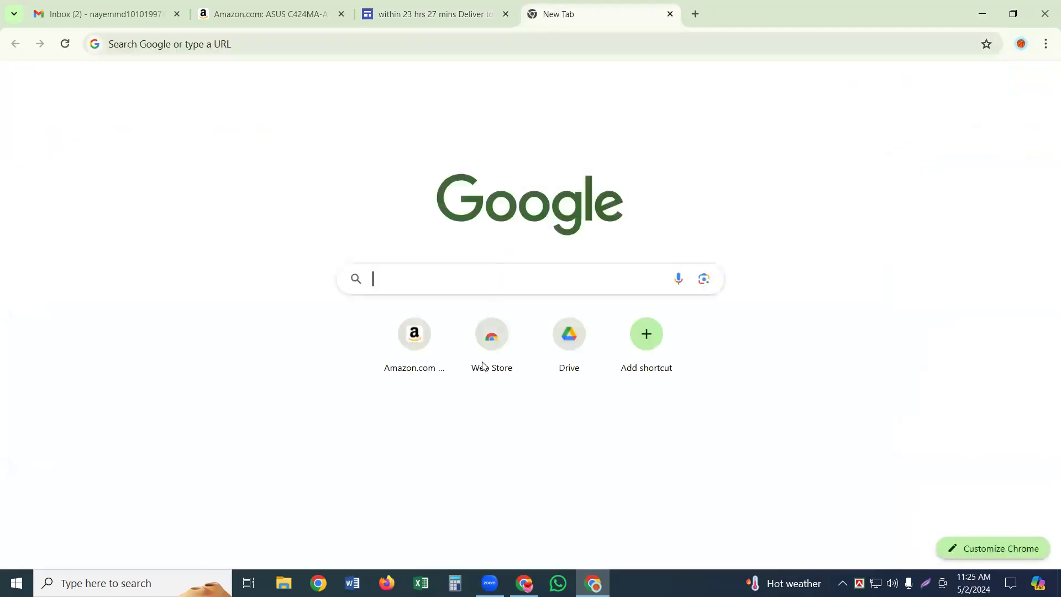
pyautogui.click(681, 149)
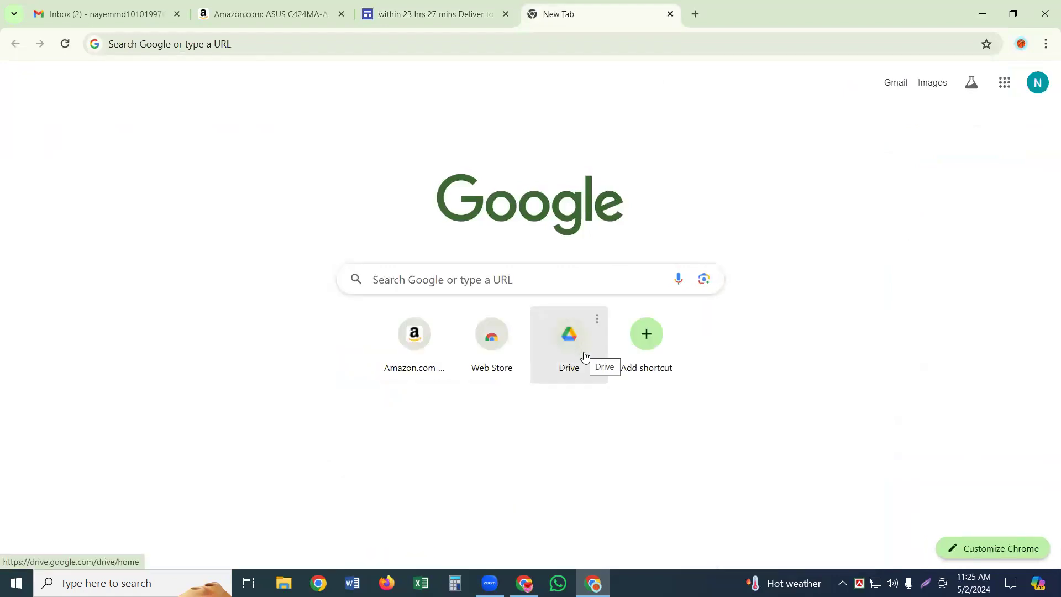
pyautogui.click(520, 278)
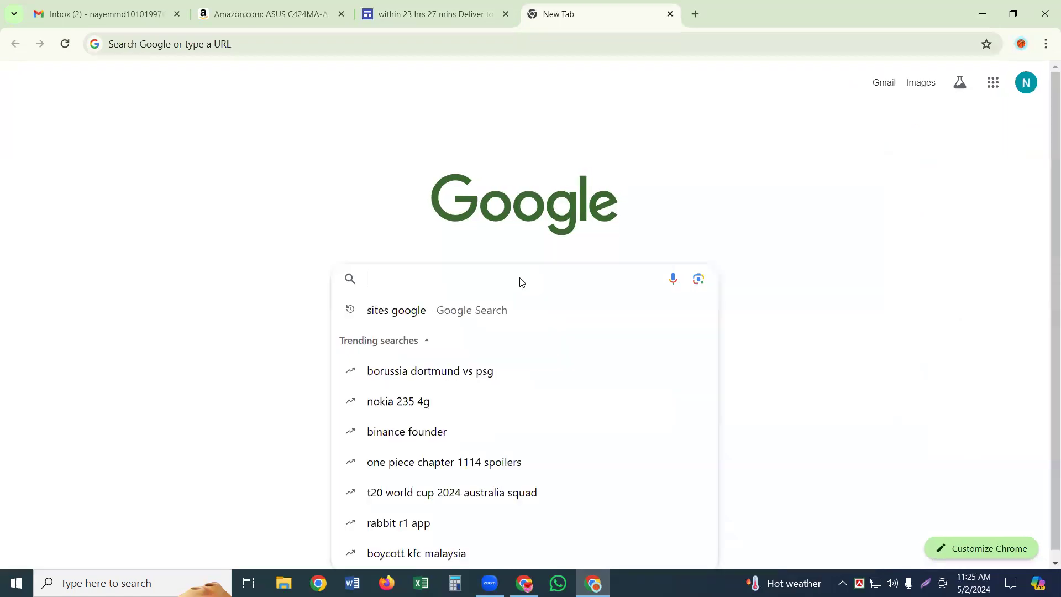
pyautogui.click(431, 312)
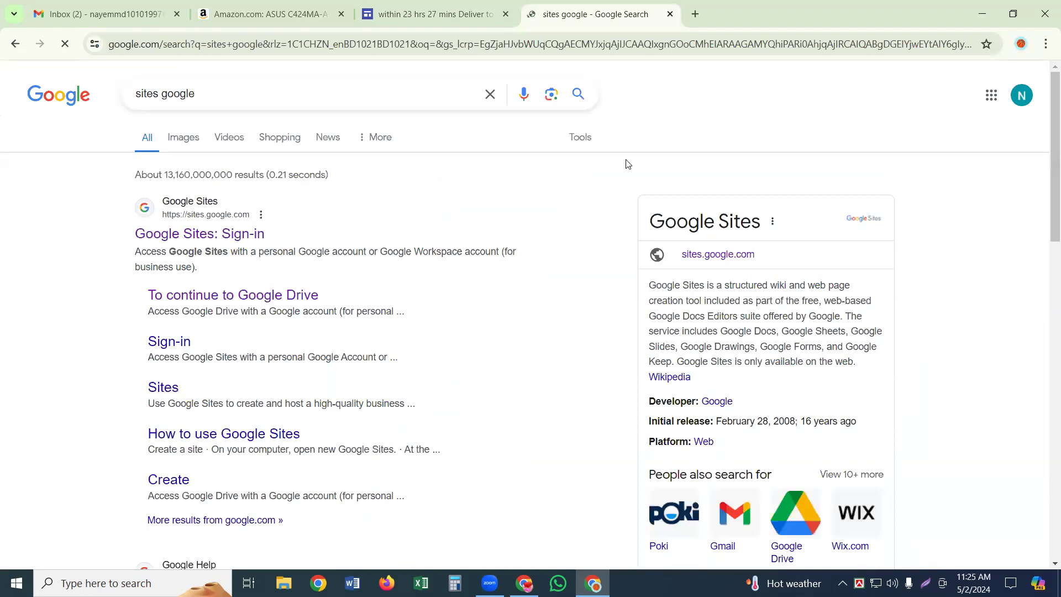
pyautogui.click(973, 44)
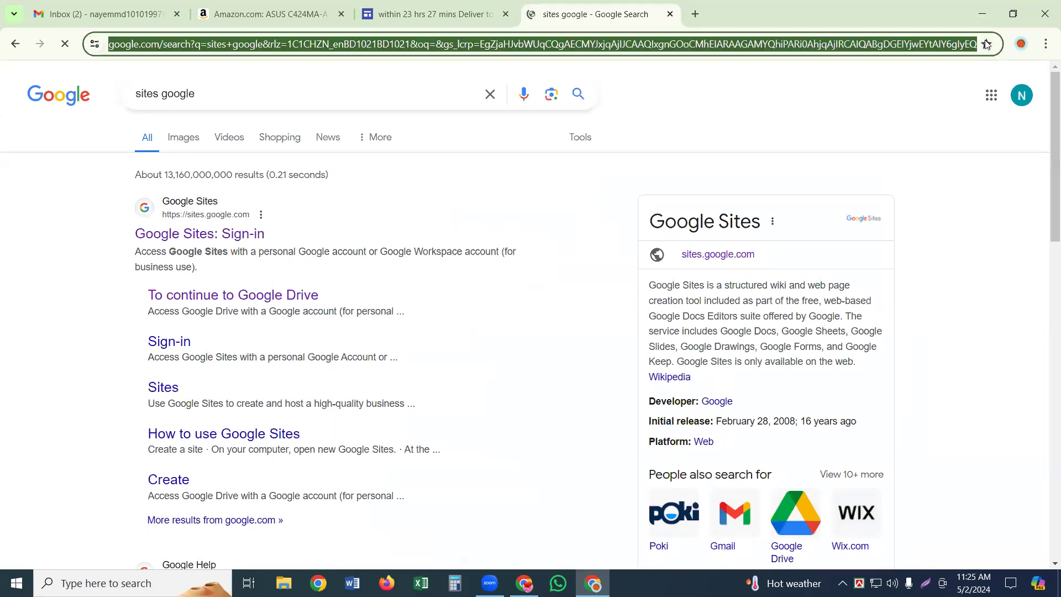
pyautogui.click(223, 234)
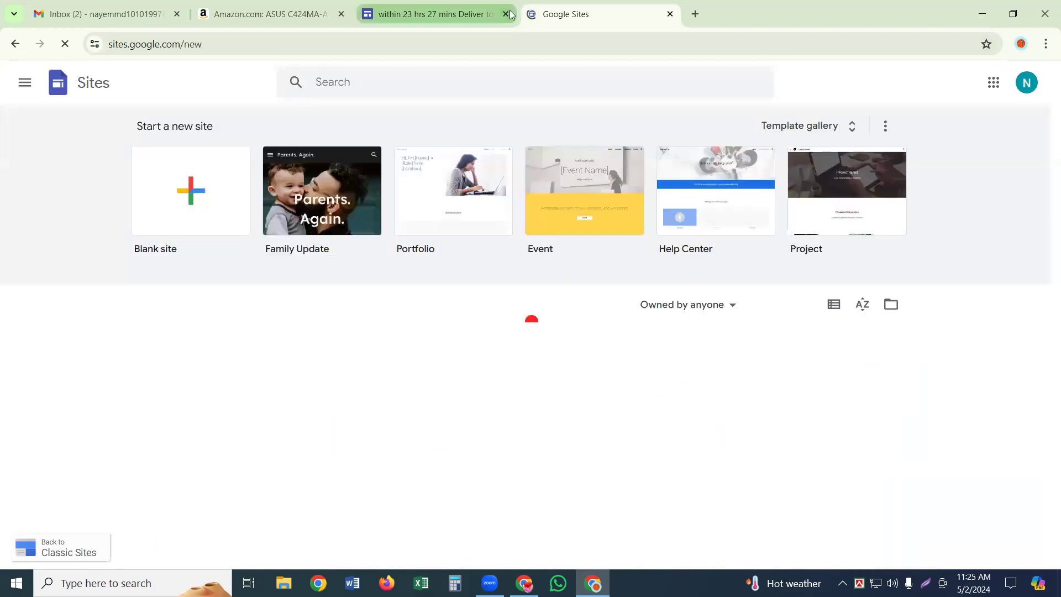
pyautogui.click(505, 14)
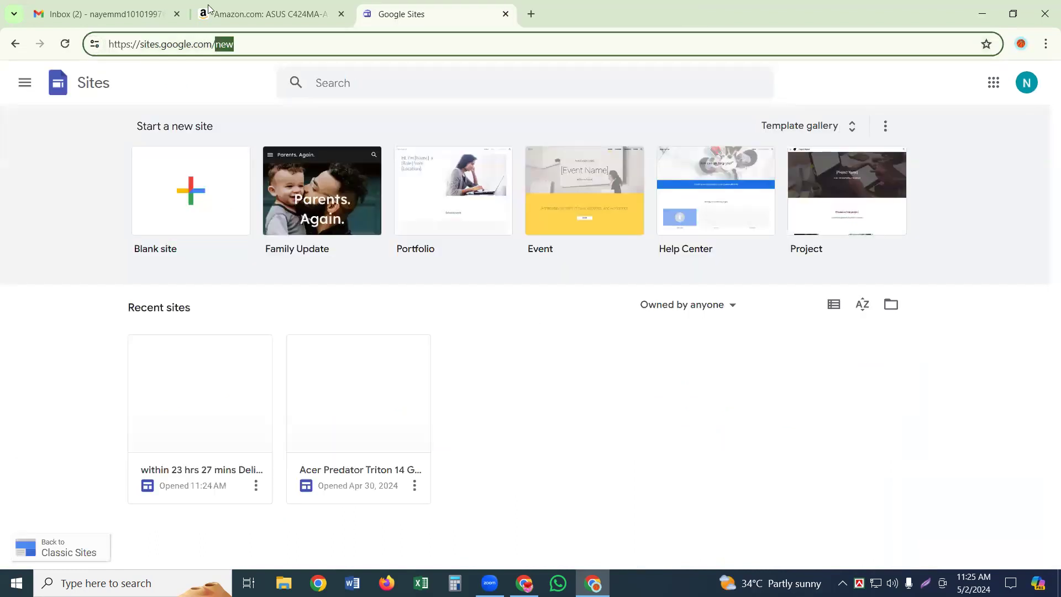
pyautogui.hotkey('ctrl', 'a')
pyautogui.hotkey('ctrl', 'c')
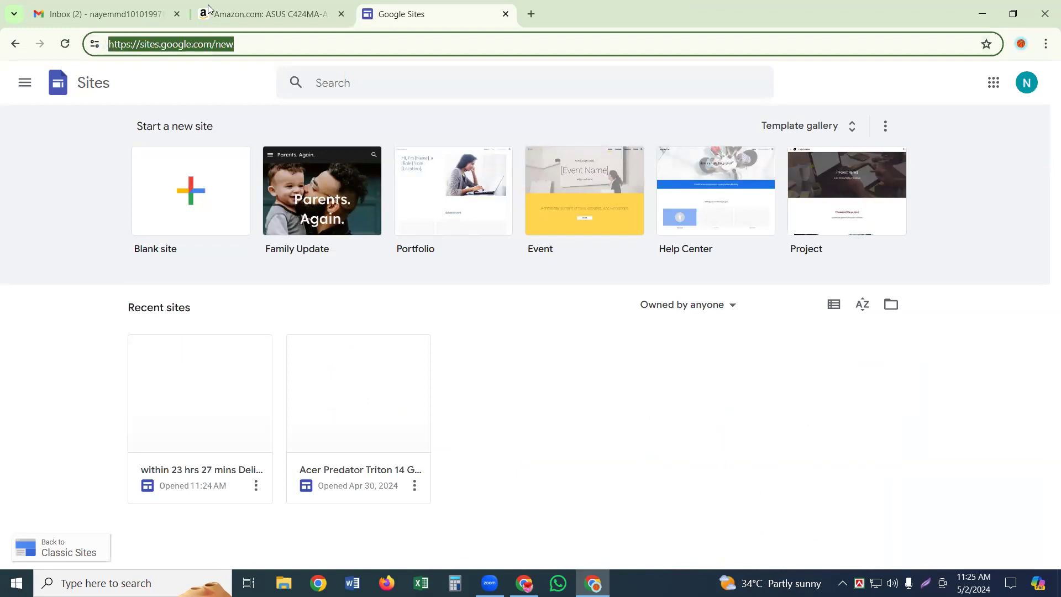
pyautogui.rightClick(276, 44)
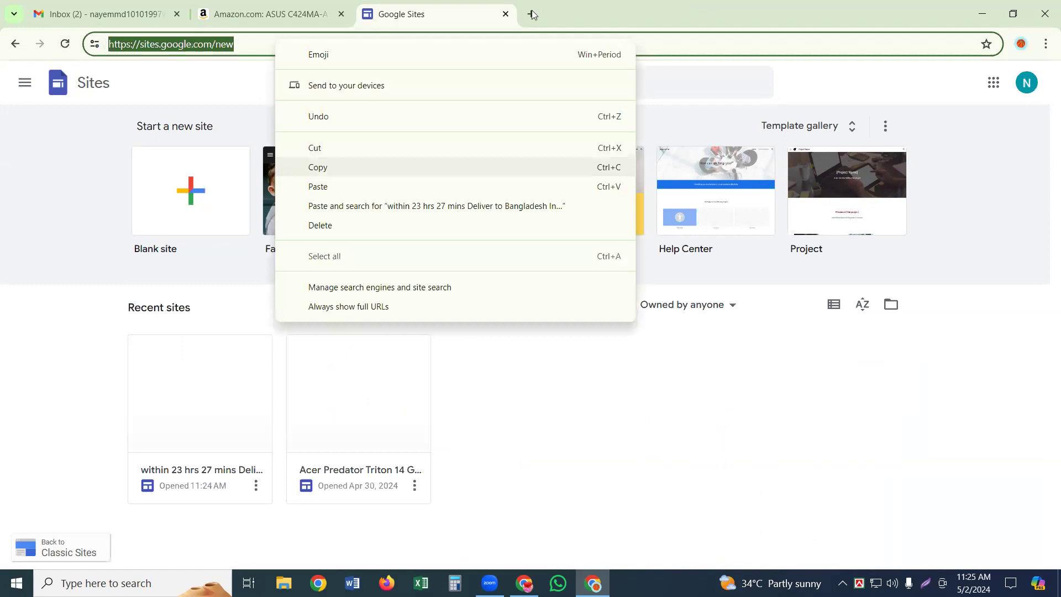
pyautogui.hotkey('ctrl', 't')
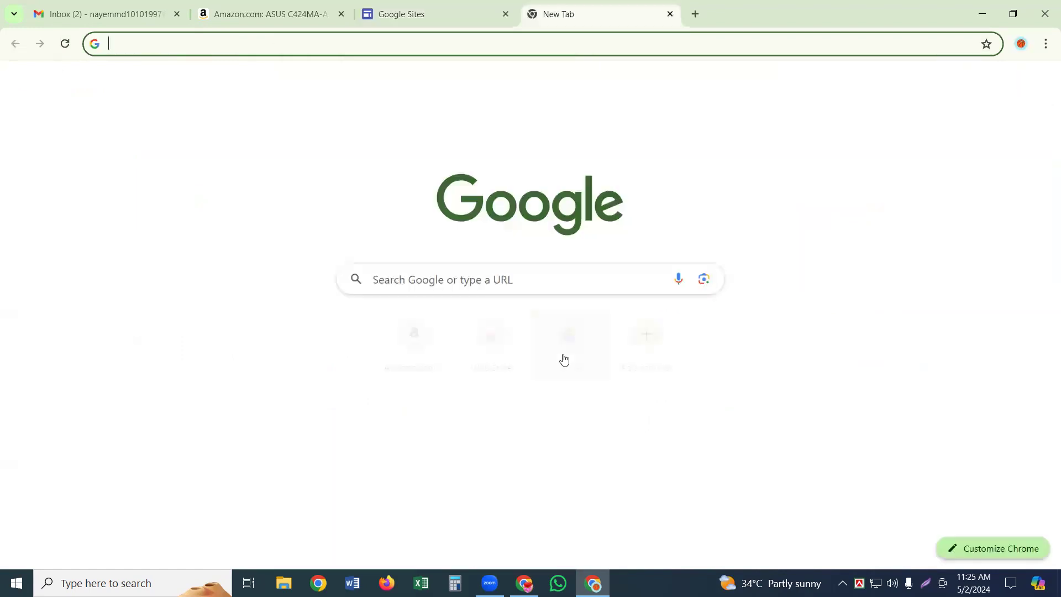
pyautogui.click(643, 339)
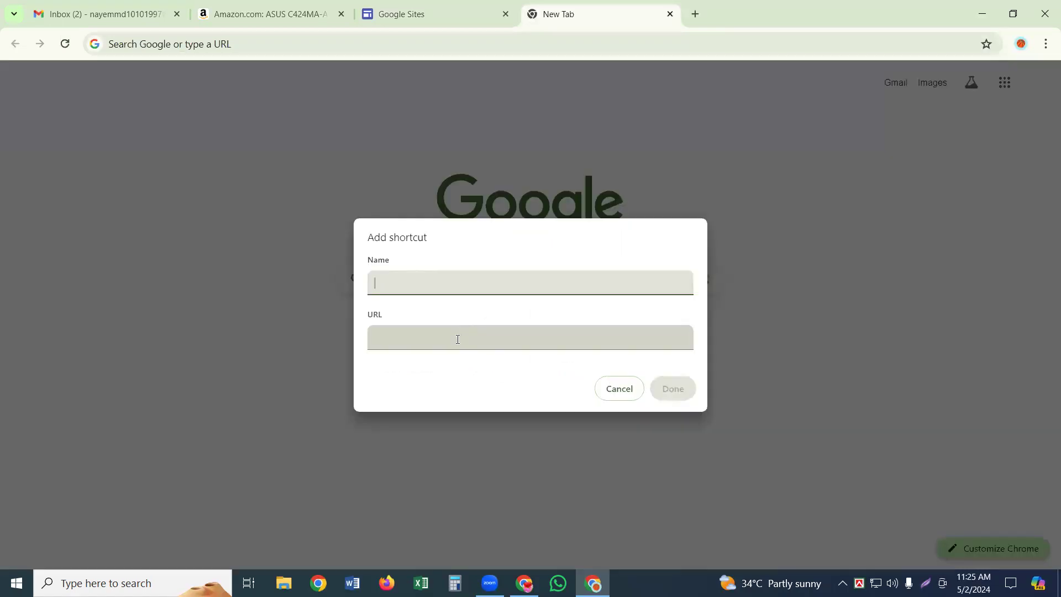
pyautogui.rightClick(457, 340)
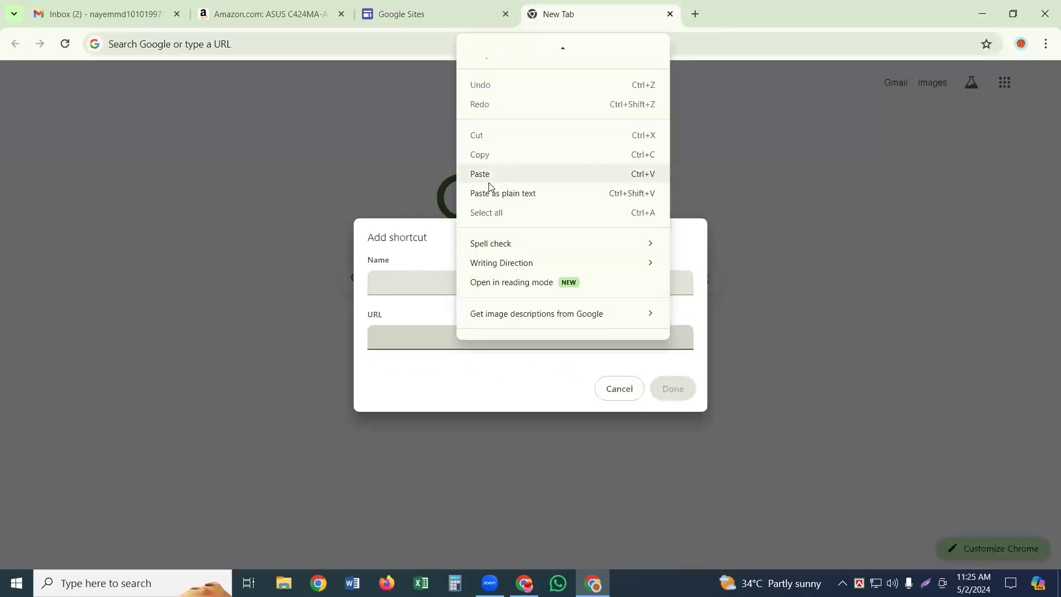
pyautogui.click(489, 175)
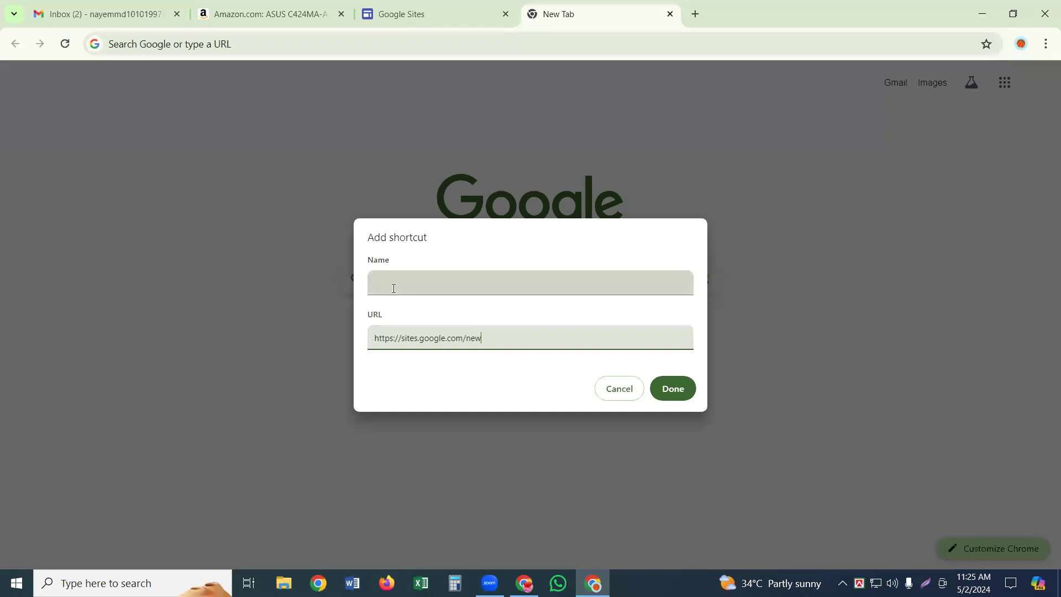
pyautogui.click(393, 285)
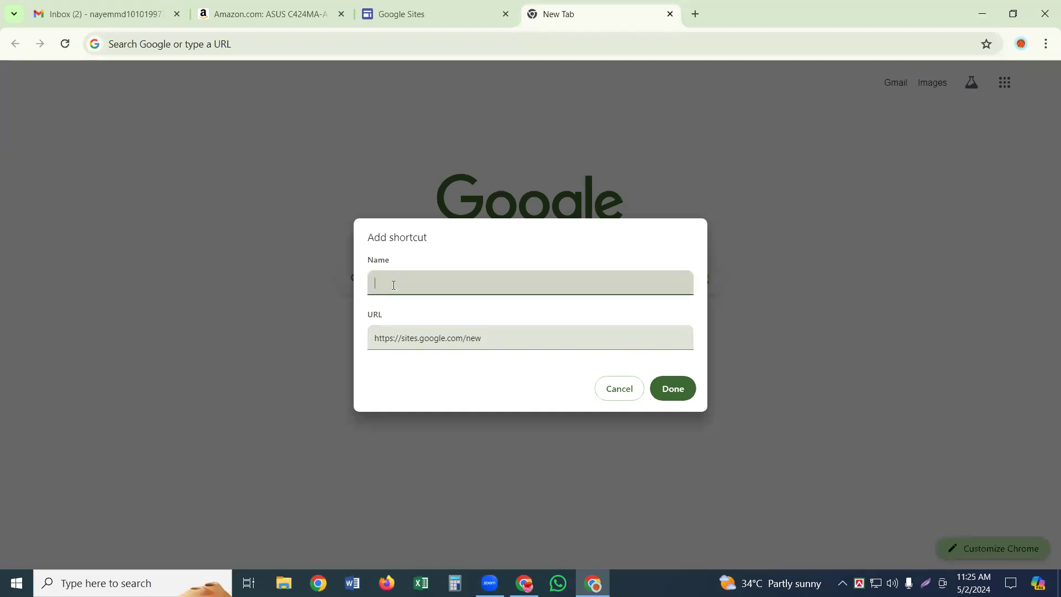
pyautogui.write('Site g')
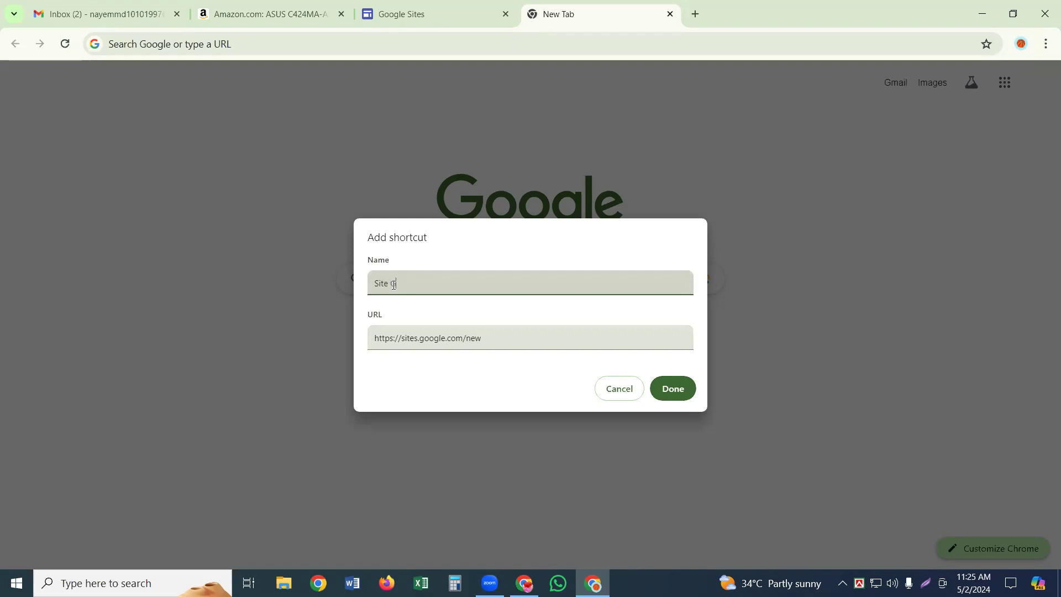
pyautogui.write('oogle')
pyautogui.click(667, 398)
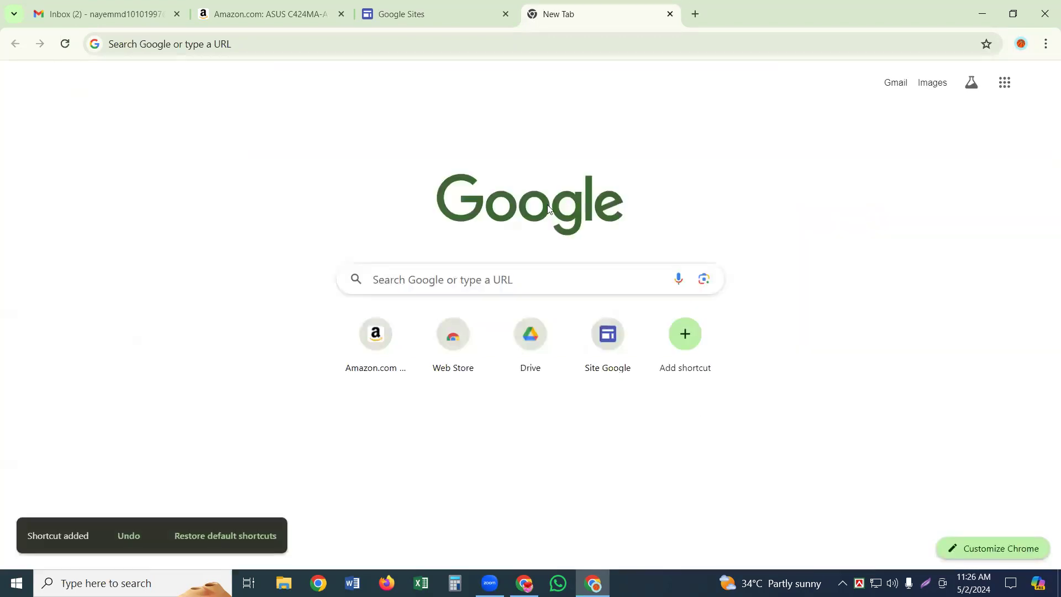
# - Open Google Sites through the Site Google shortcut, keeping only that Sites tab, and create a blank site
pyautogui.click(619, 358)
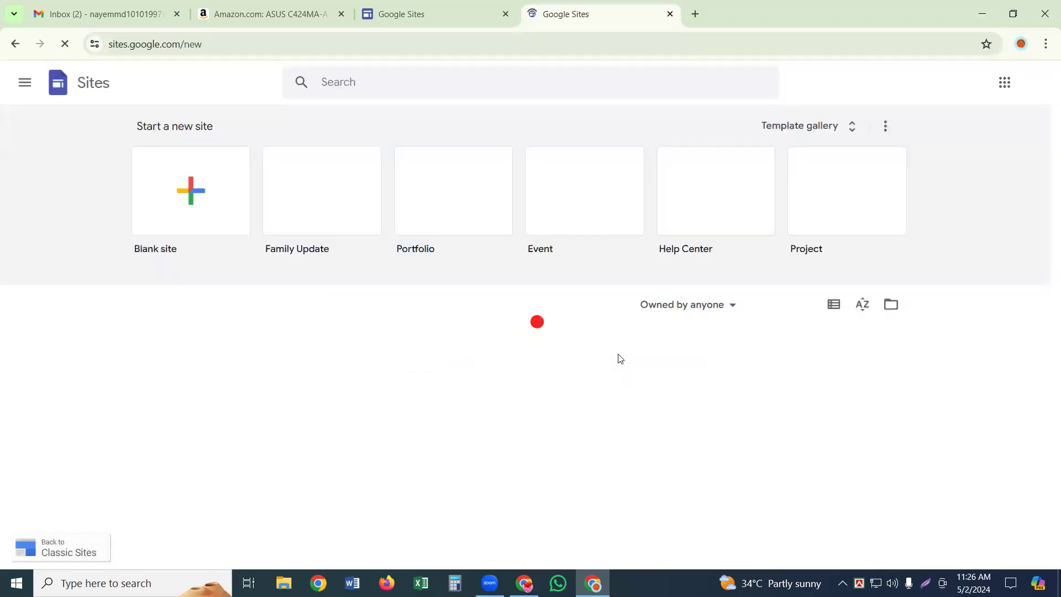
pyautogui.hotkey('ctrl', 'l')
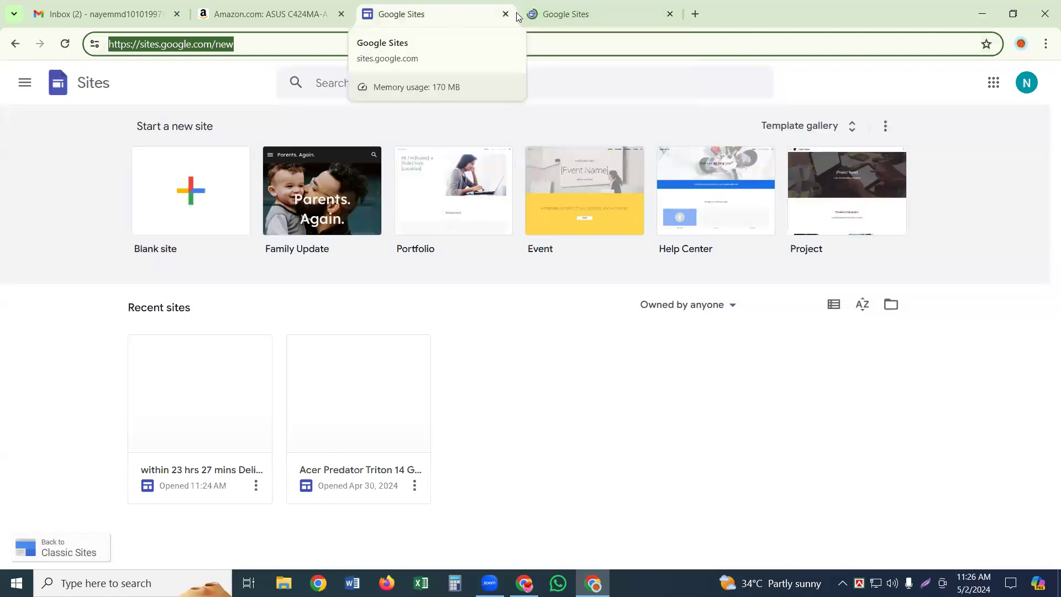
pyautogui.click(506, 15)
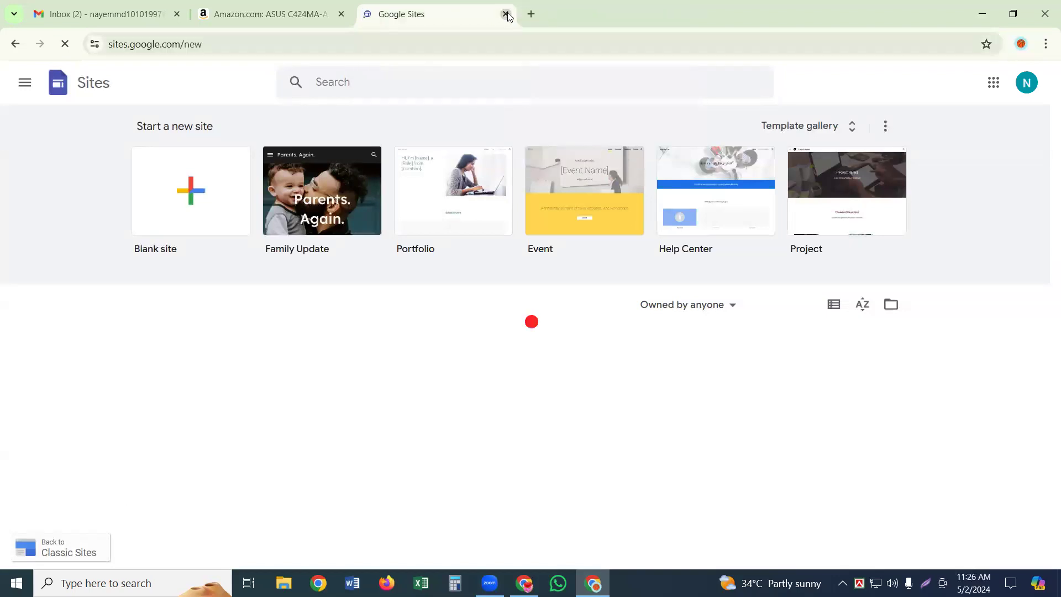
pyautogui.click(187, 203)
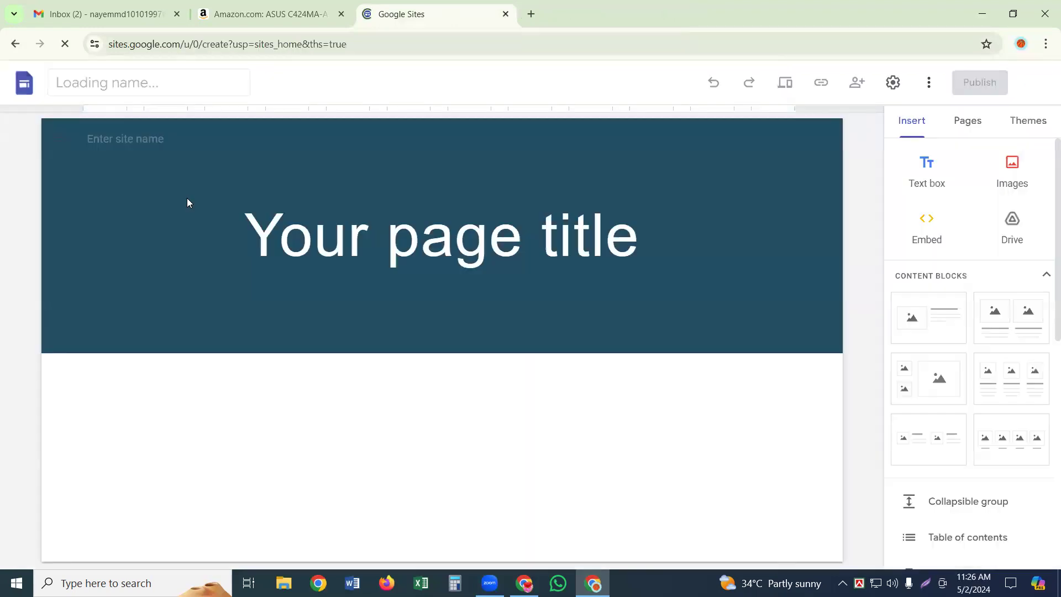
# - Copy "ASUS C424MA-AS48F Chromebook C424, 14.0" 180 Degree FHD NanoEdge" from the product title on the Amazon page
pyautogui.click(283, 18)
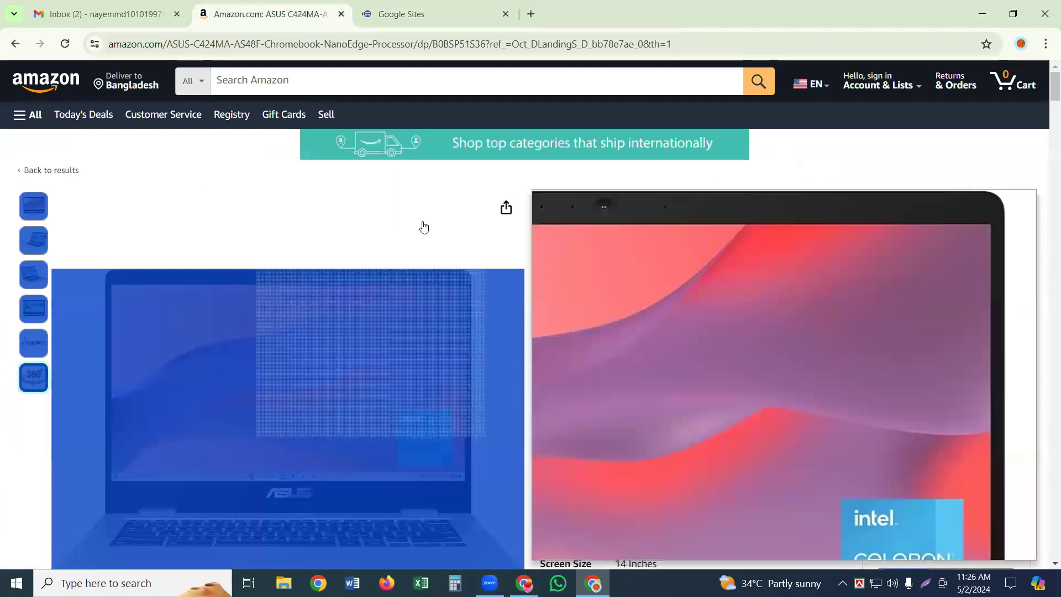
pyautogui.click(520, 250)
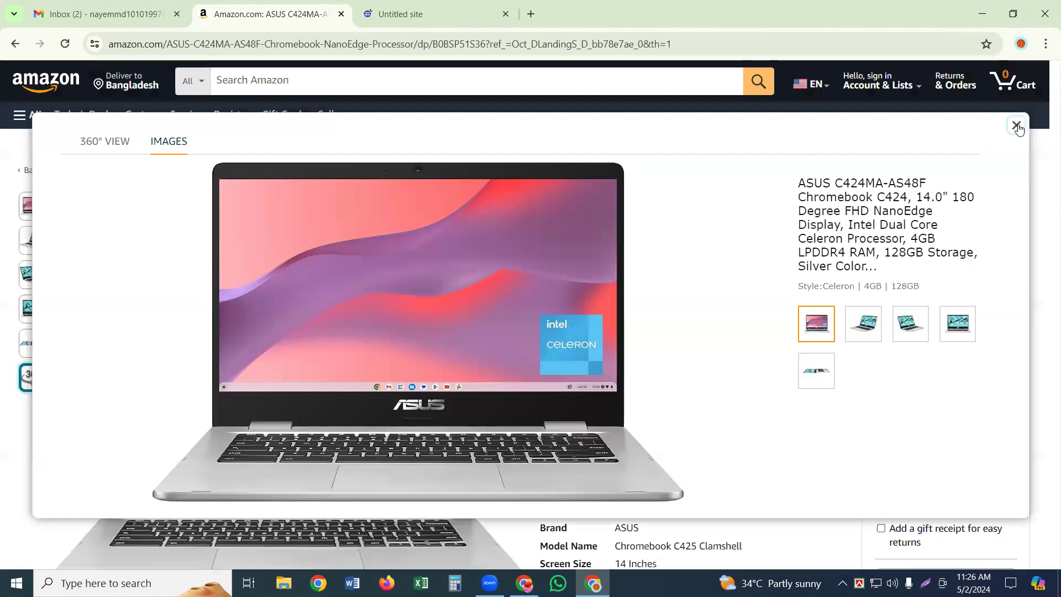
pyautogui.click(1017, 126)
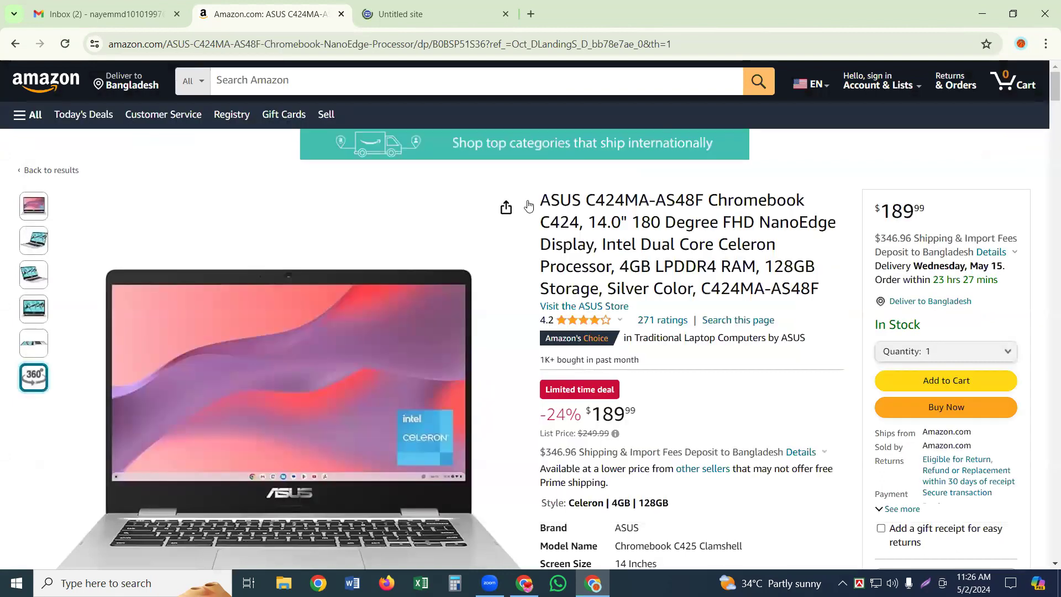
pyautogui.moveTo(526, 203)
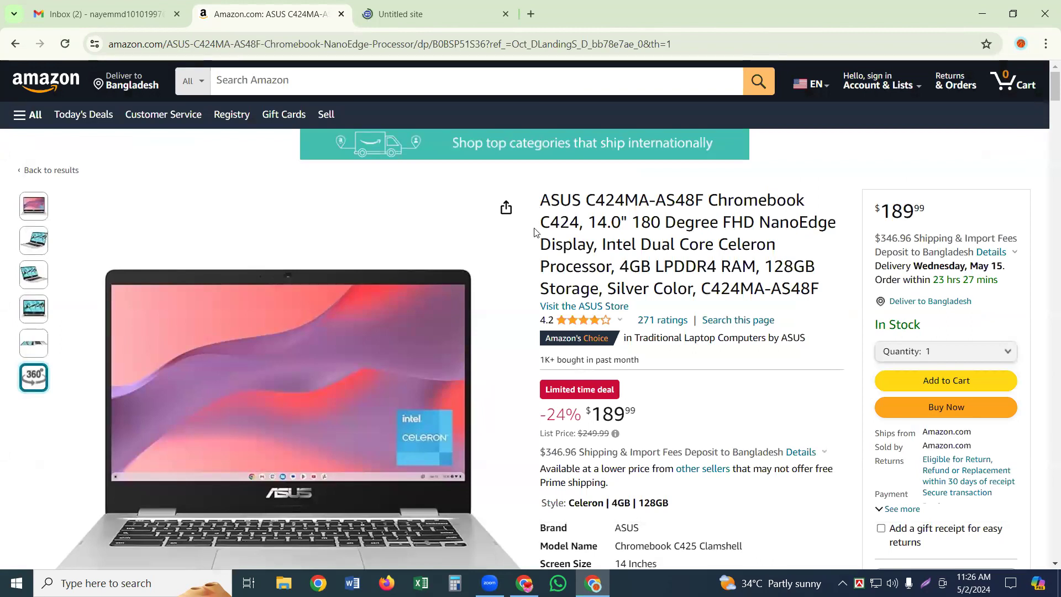
pyautogui.moveTo(537, 232); pyautogui.dragTo(540, 202)
pyautogui.moveTo(612, 223); pyautogui.dragTo(631, 227)
pyautogui.click(632, 227)
pyautogui.moveTo(534, 198); pyautogui.dragTo(534, 221)
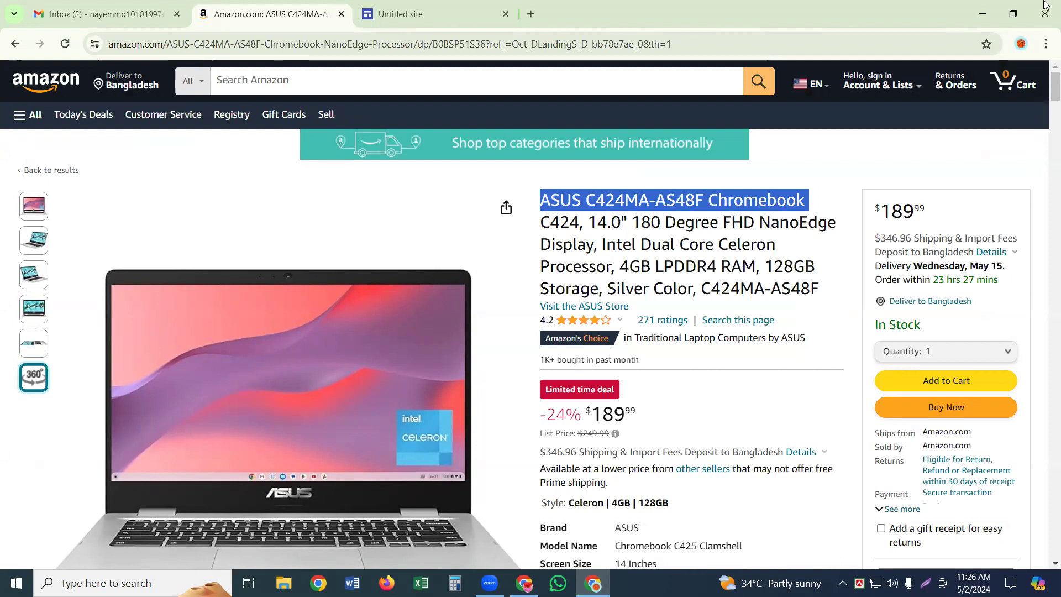
pyautogui.hotkey('shift', 'Down')
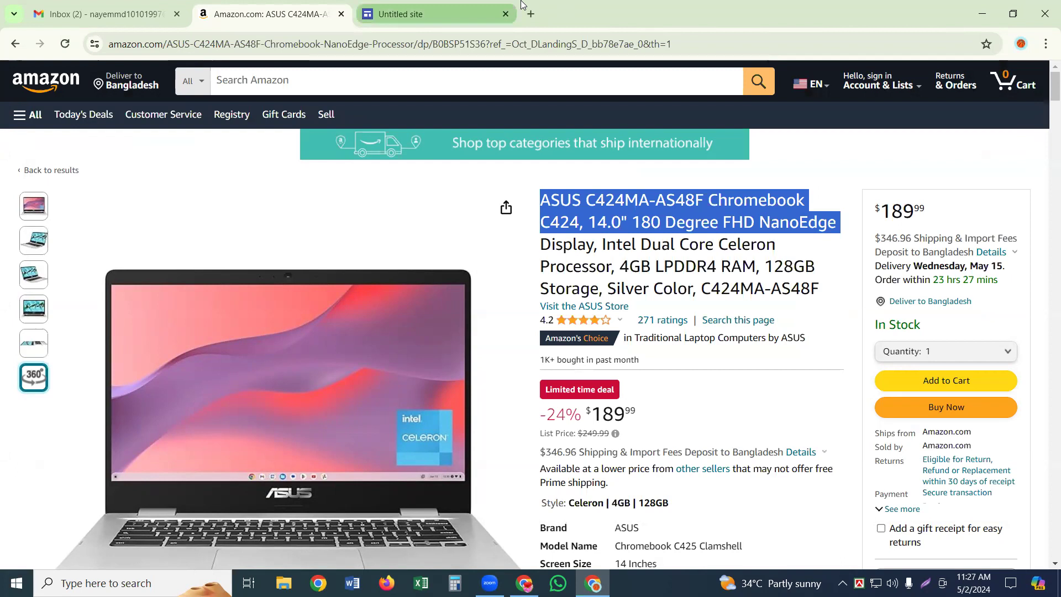
# - Name the untitled site document with the copied ASUS Chromebook title and fill in the header's site name from it
pyautogui.click(519, 6)
pyautogui.click(106, 81)
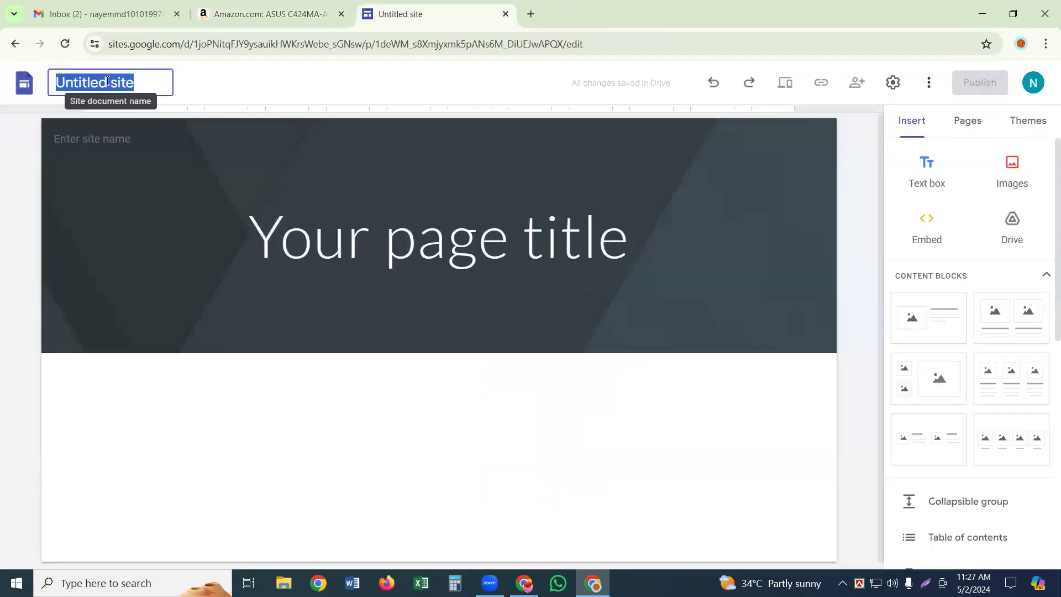
pyautogui.write('4.0" 180 Degree FHD NanoEdge')
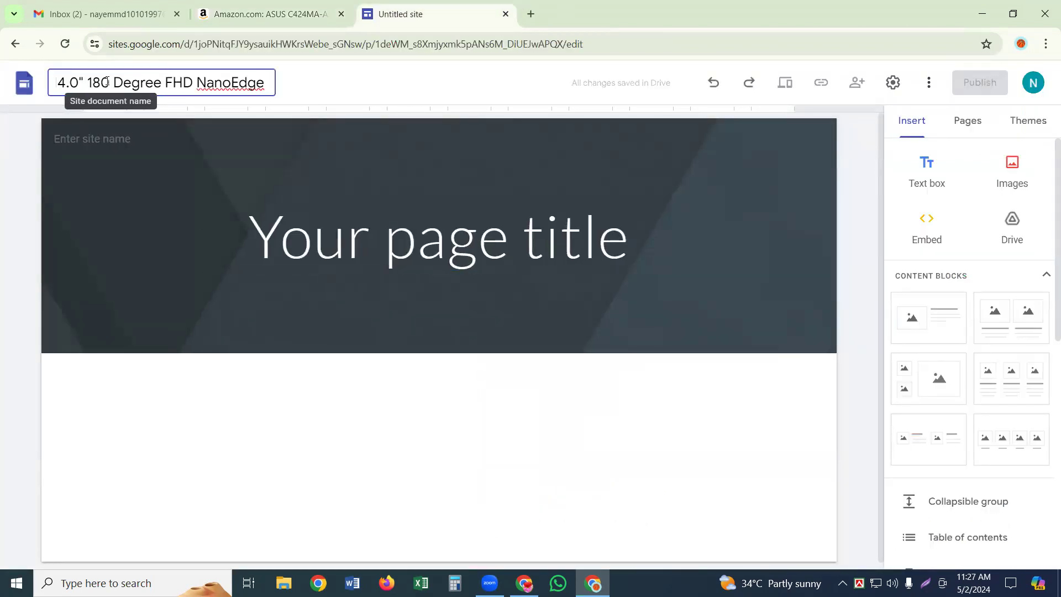
pyautogui.click(111, 137)
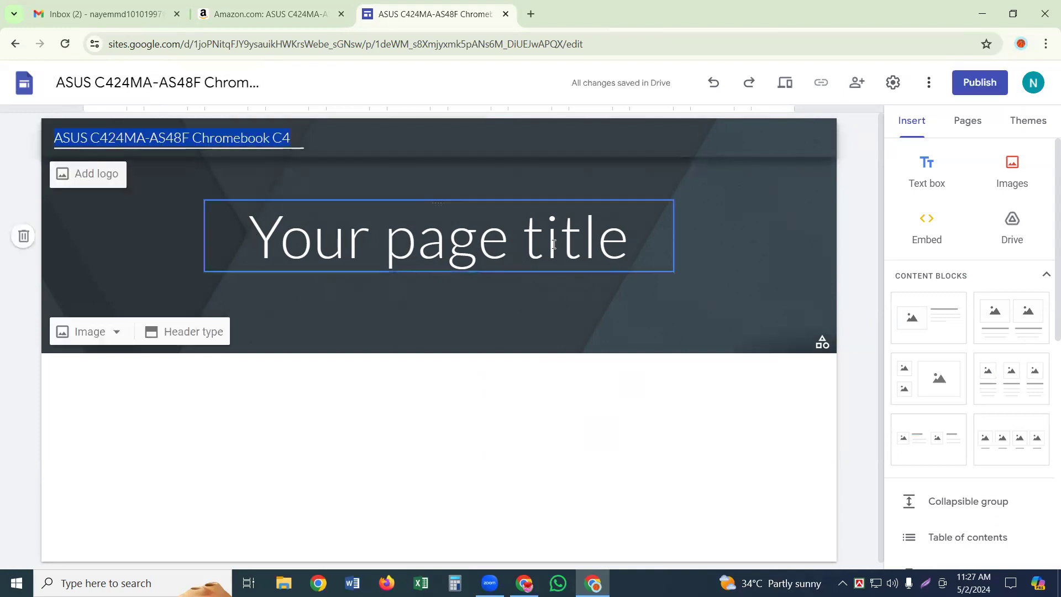
# - Delete the "Your page title" placeholder text and stretch its text box on both sides to nearly the full header width
pyautogui.click(638, 249)
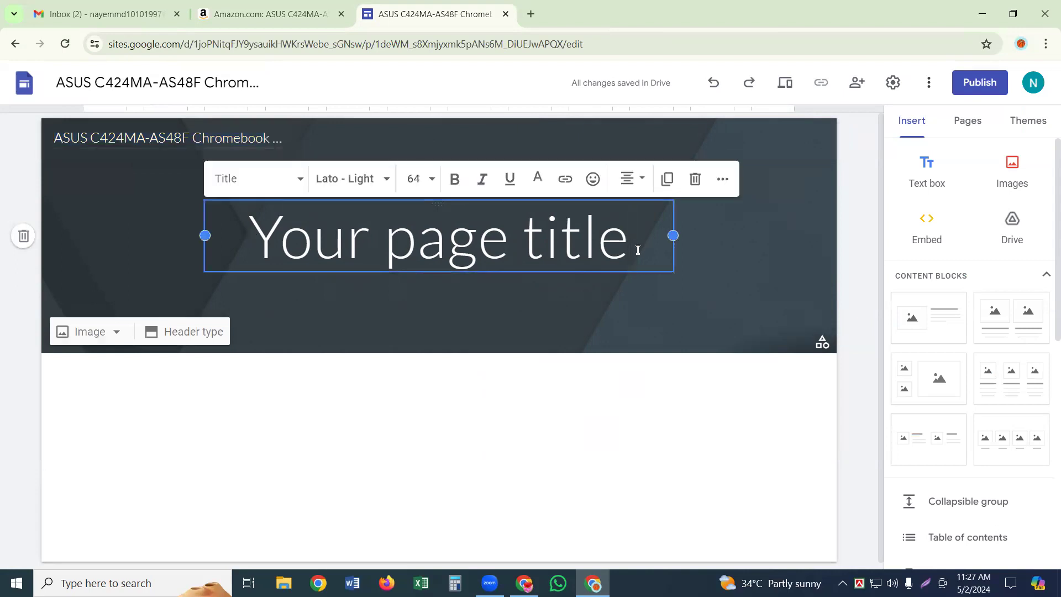
pyautogui.press('BackSpace')
pyautogui.press('BackSpace')
pyautogui.press('BackSpace')
pyautogui.press('BackSpace')
pyautogui.press('BackSpace')
pyautogui.press('BackSpace')
pyautogui.press('BackSpace')
pyautogui.press('BackSpace')
pyautogui.press('BackSpace')
pyautogui.press('BackSpace')
pyautogui.press('BackSpace')
pyautogui.press('BackSpace')
pyautogui.press('BackSpace')
pyautogui.press('BackSpace')
pyautogui.press('BackSpace')
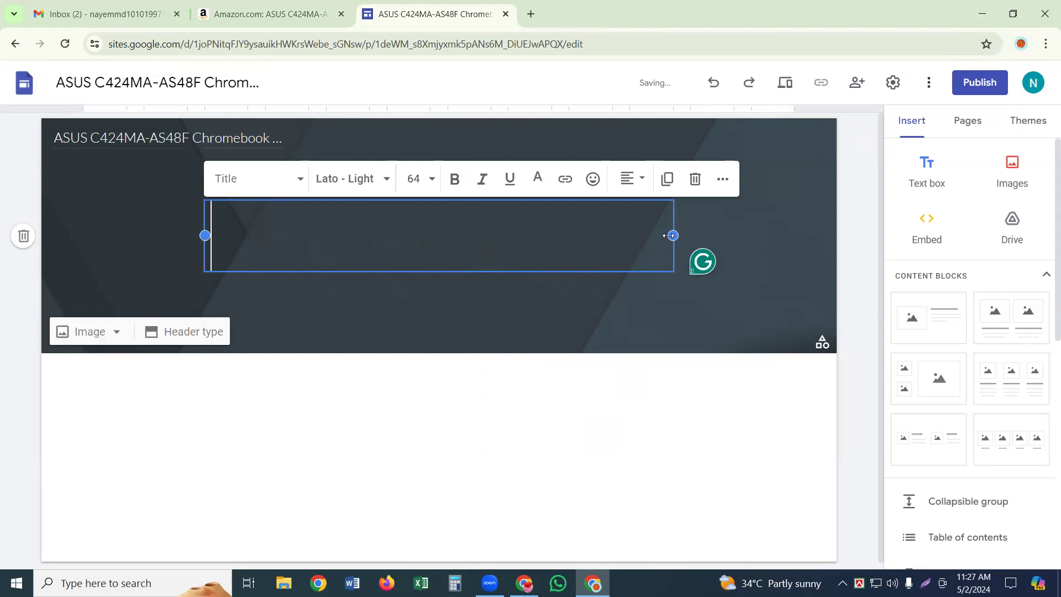
pyautogui.moveTo(673, 236); pyautogui.dragTo(840, 232)
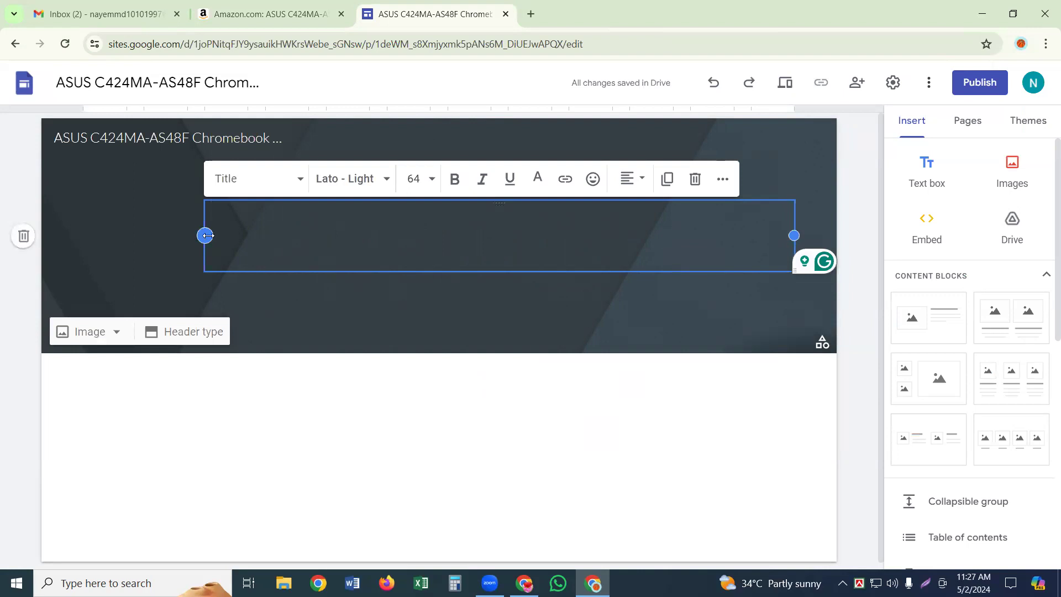
pyautogui.moveTo(206, 235); pyautogui.dragTo(142, 399)
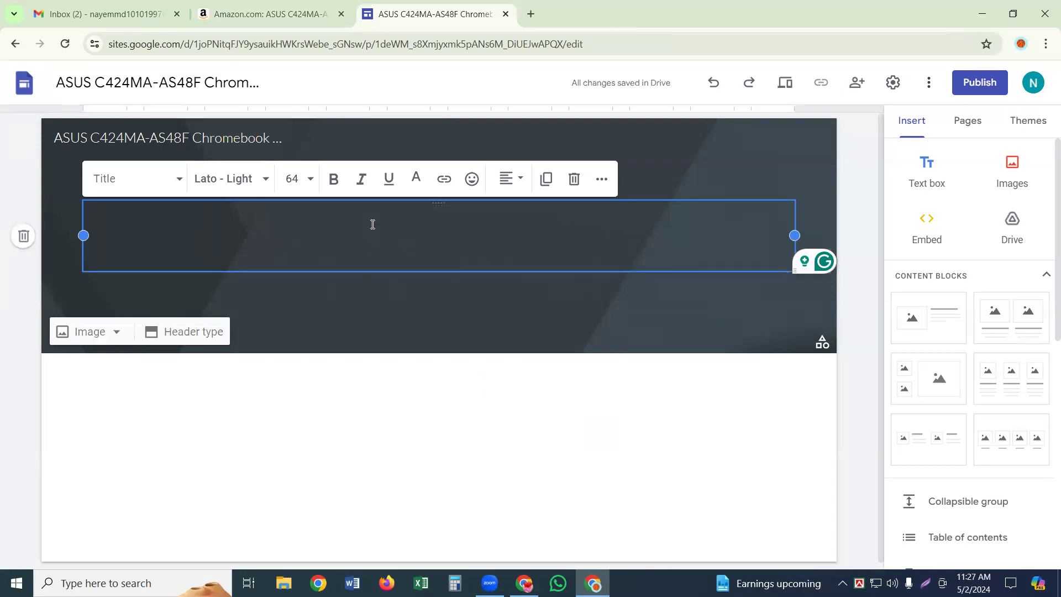
# - Paste "ASUS C424MA-AS48F Chromebook C424, 14.0" 180 Degree FHD NanoEdge" into the title box and set its font size to 36
pyautogui.write('ASUS C424MA-AS48F Chromebook C424, 14.0" 180 Degree FHD NanoEdge')
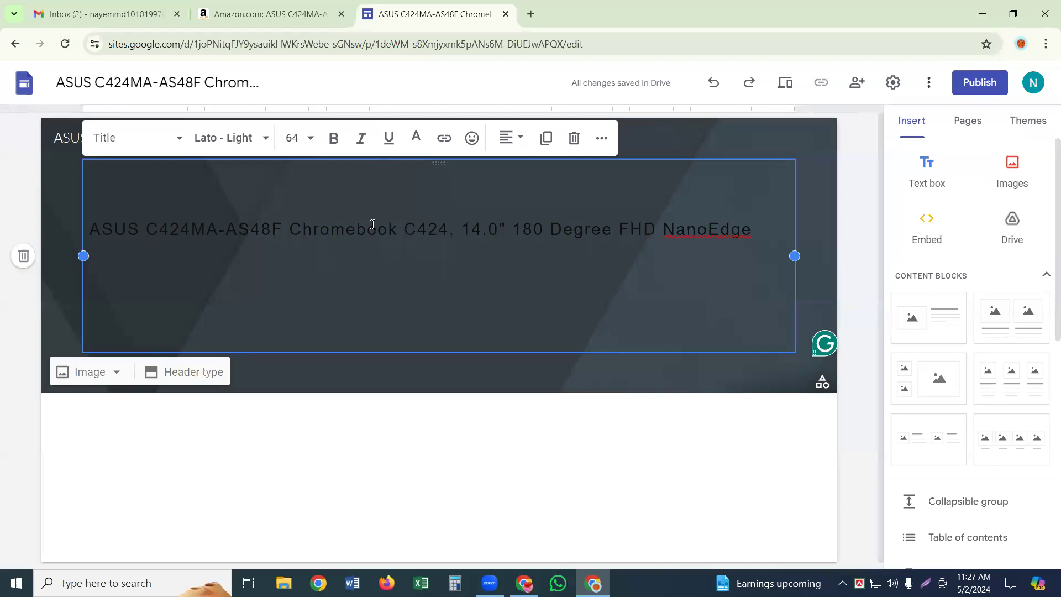
pyautogui.hotkey('ctrl', 'a')
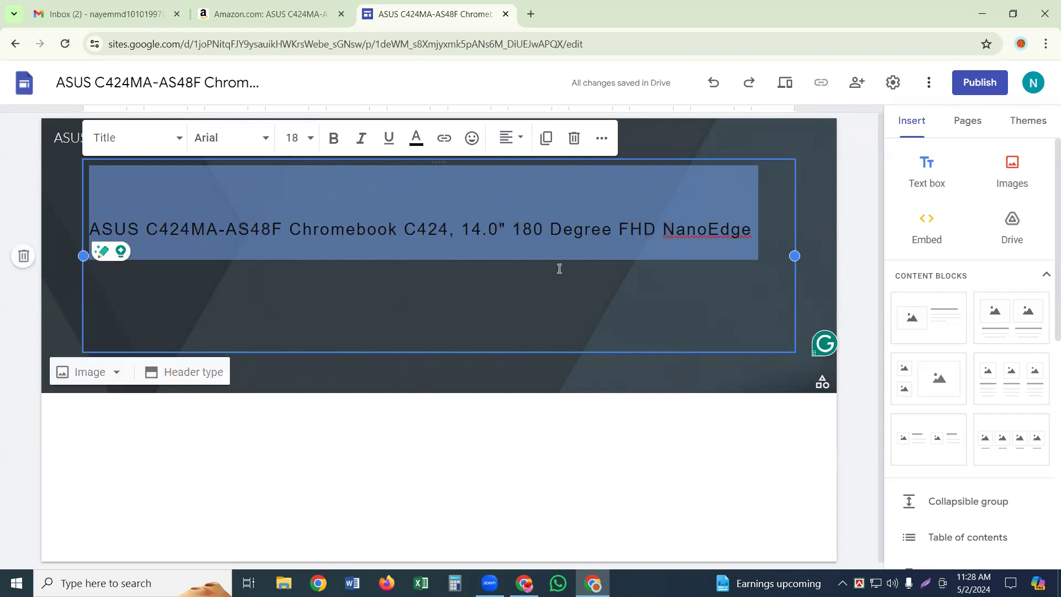
pyautogui.click(310, 139)
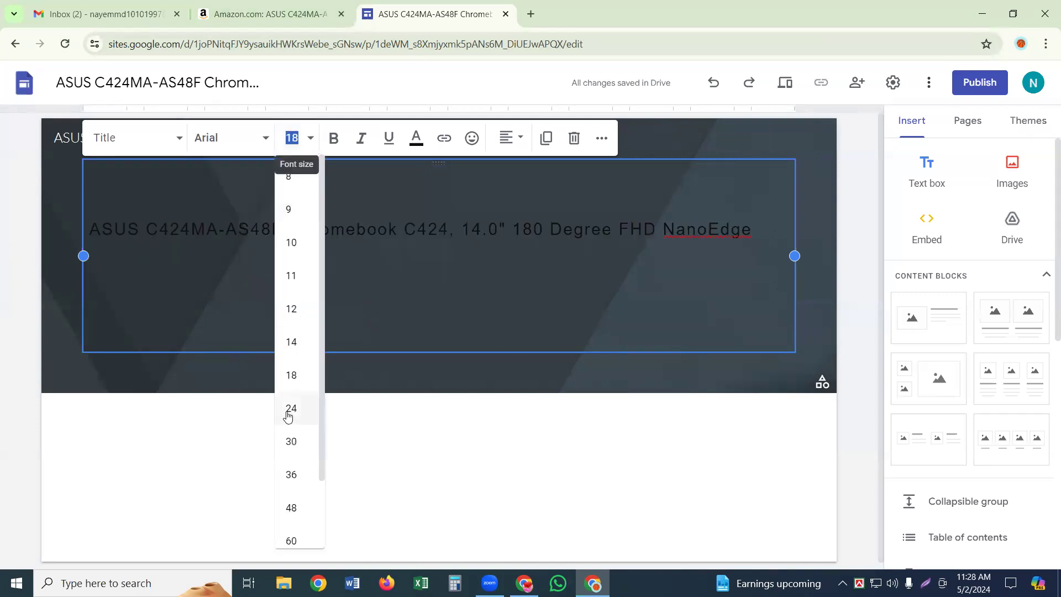
pyautogui.click(292, 474)
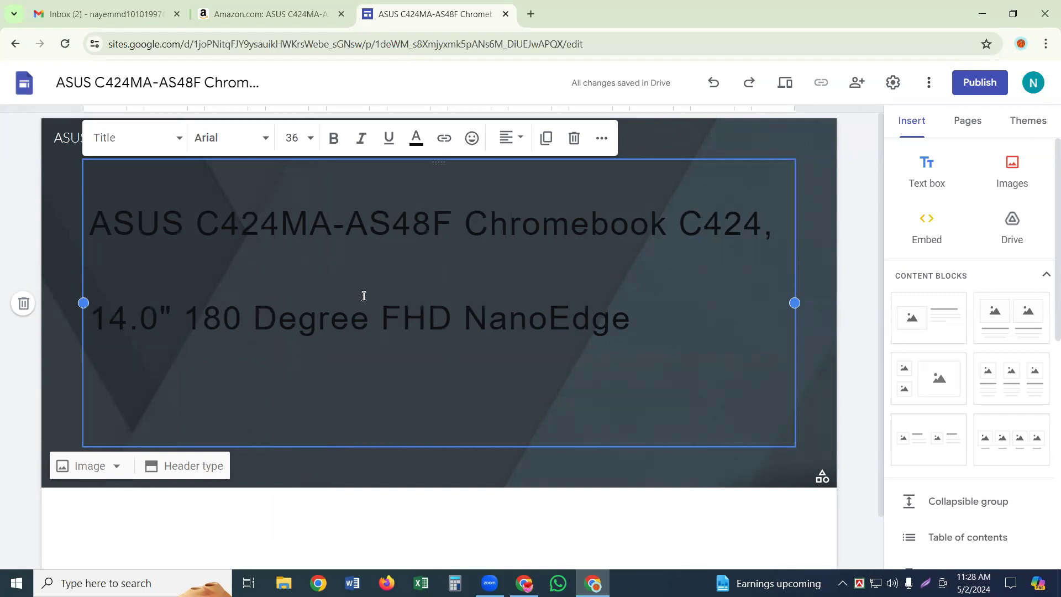
# - Make the ASUS Chromebook header title bold and change its text colour to bright green
pyautogui.click(336, 138)
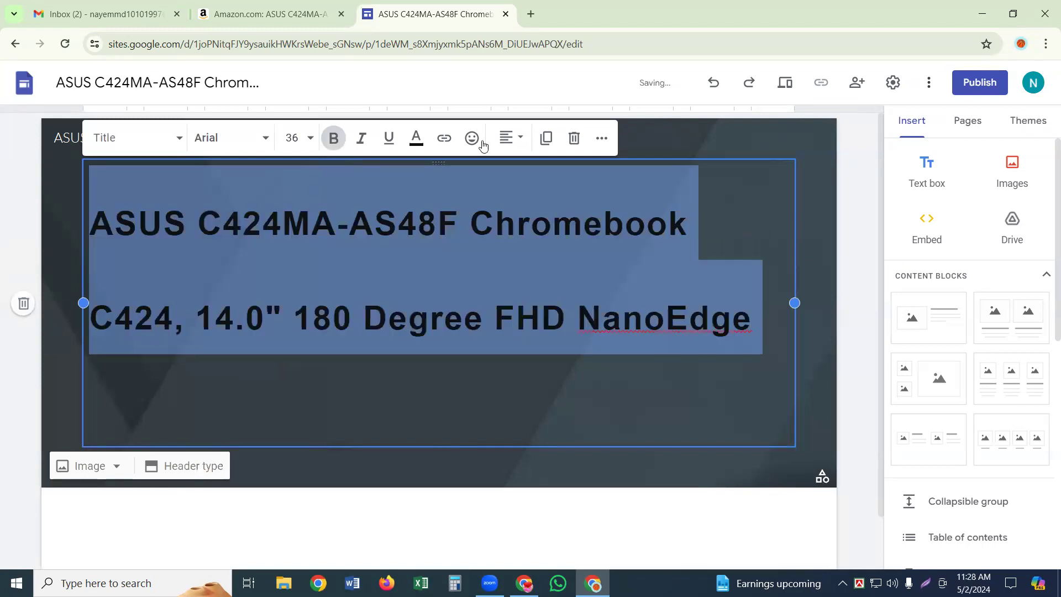
pyautogui.click(424, 141)
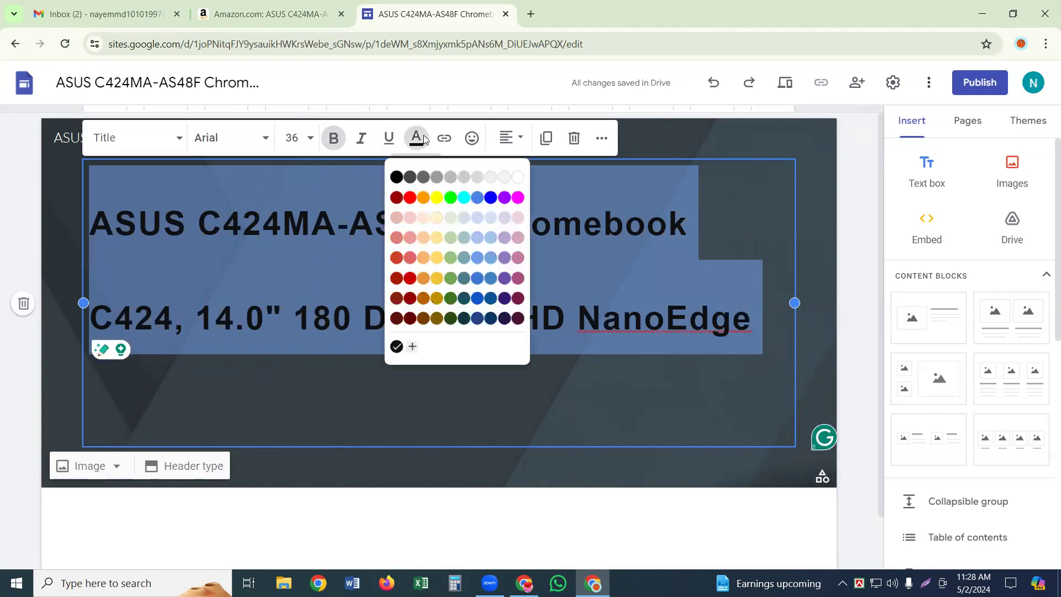
pyautogui.click(449, 192)
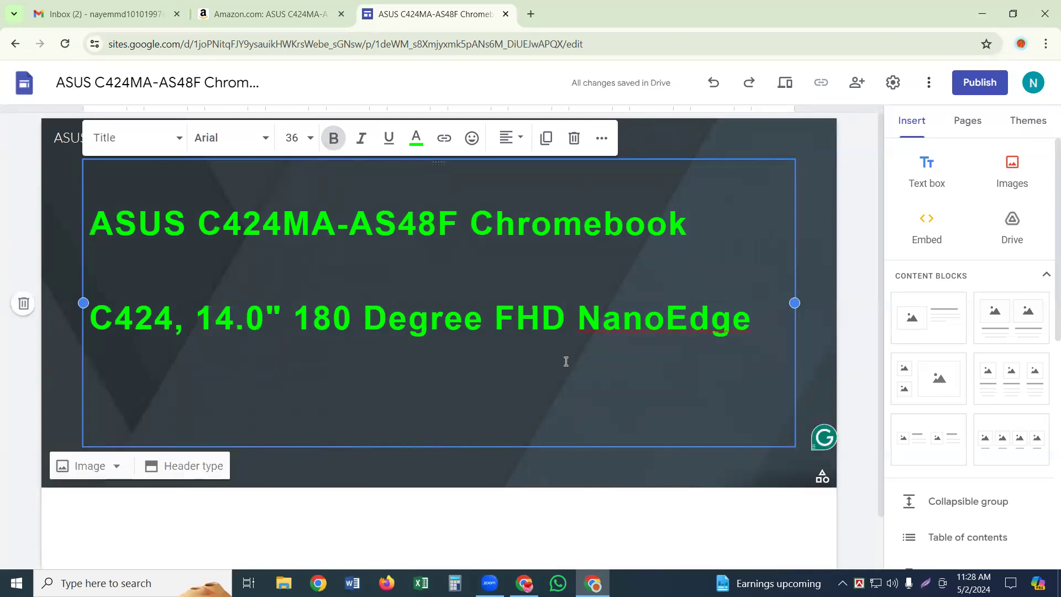
# - Centre the header title text and remove the empty line beneath it
pyautogui.click(519, 138)
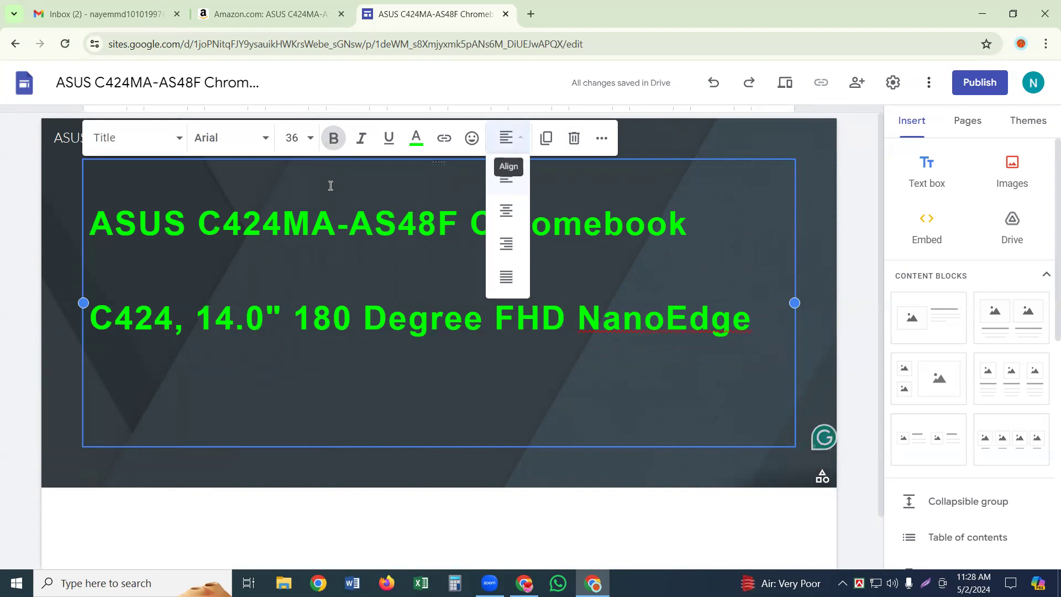
pyautogui.click(519, 218)
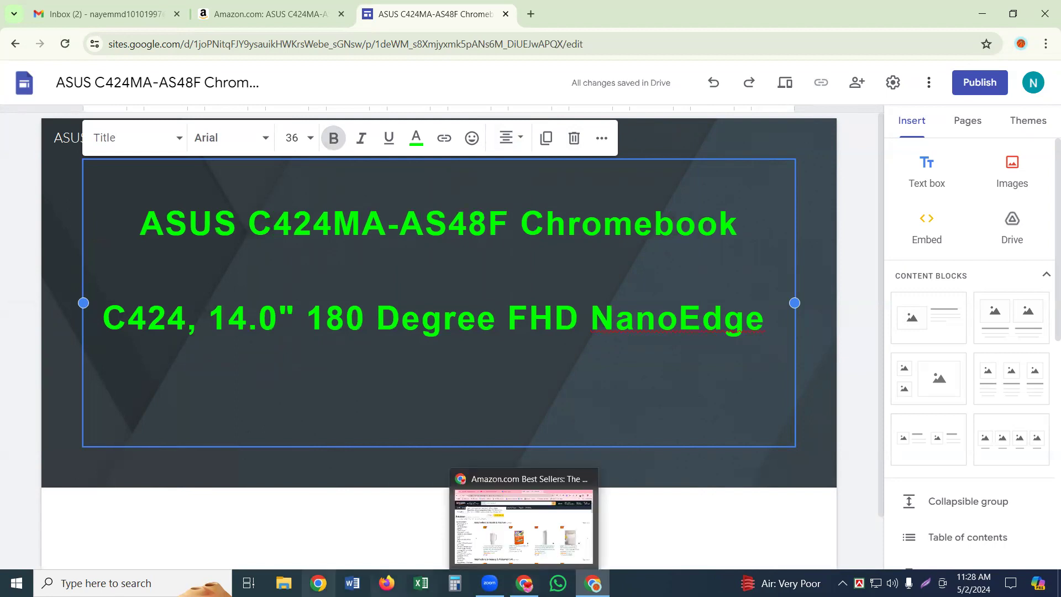
pyautogui.click(146, 411)
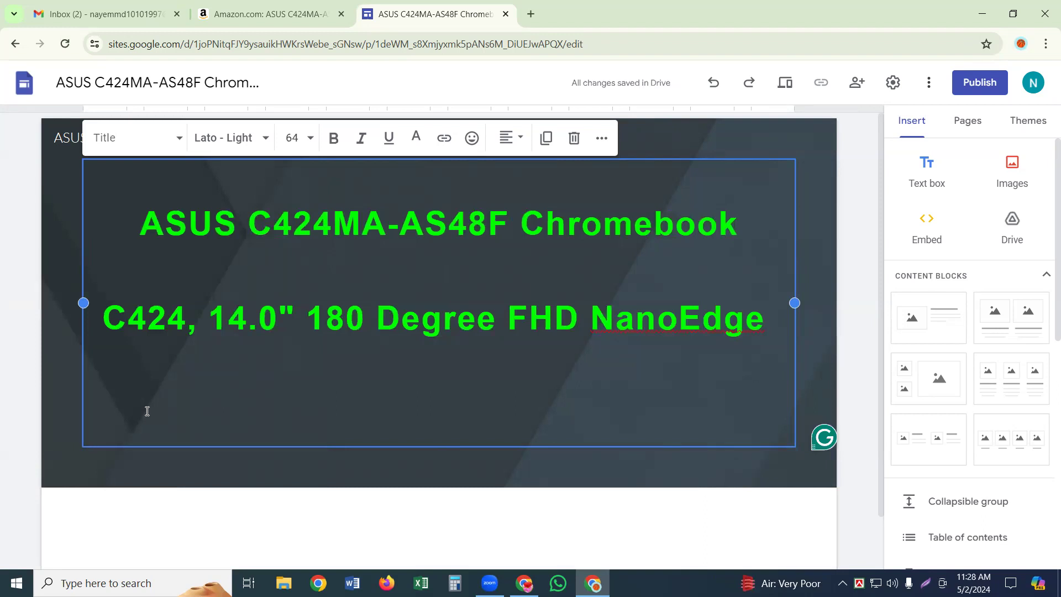
pyautogui.press('BackSpace')
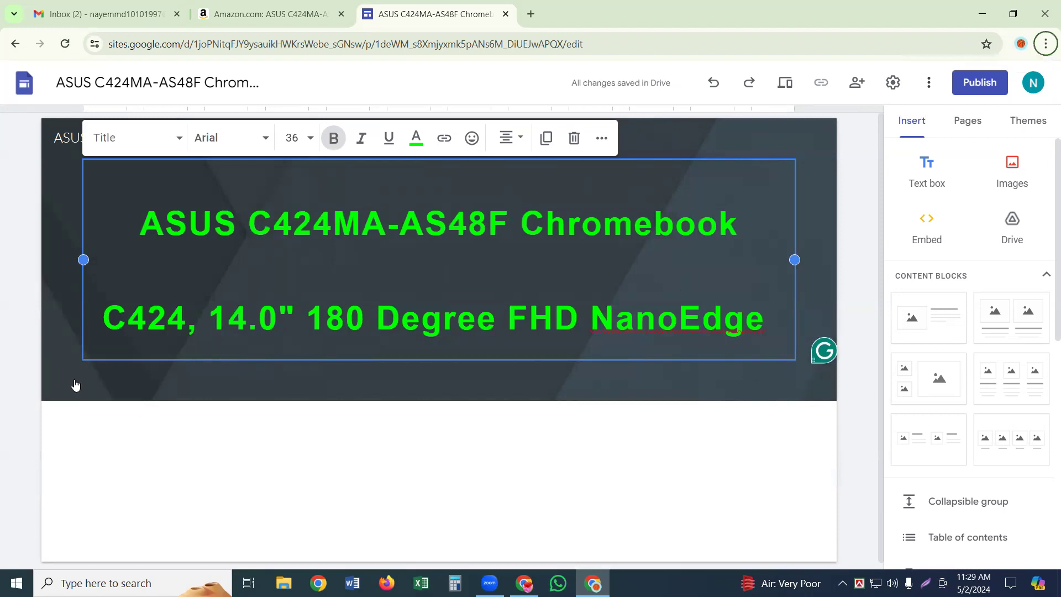
# - Replace the header background with the gallery image of dark typewriter keys
pyautogui.moveTo(77, 383)
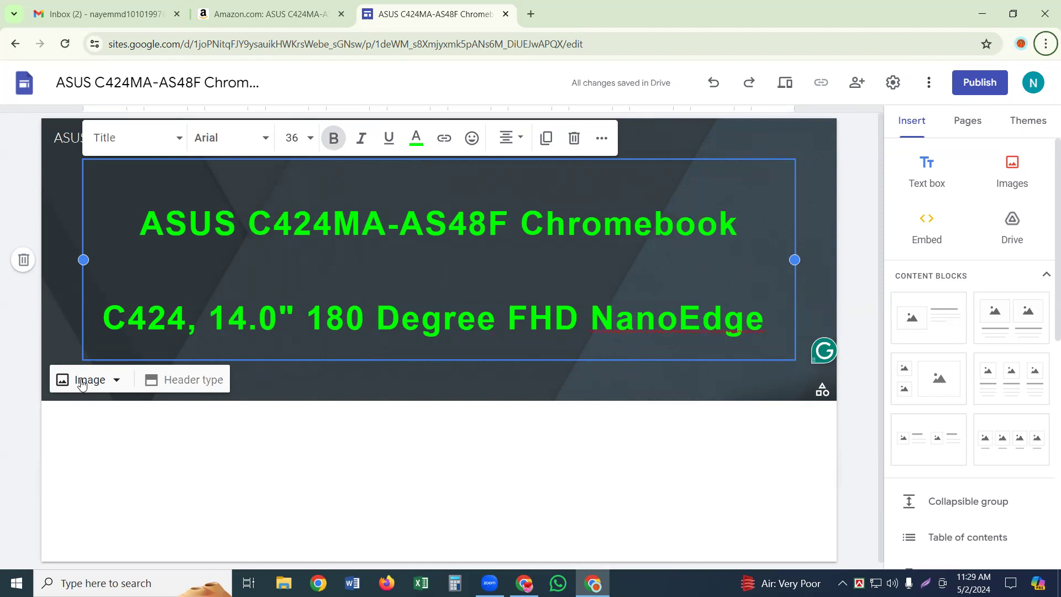
pyautogui.click(115, 381)
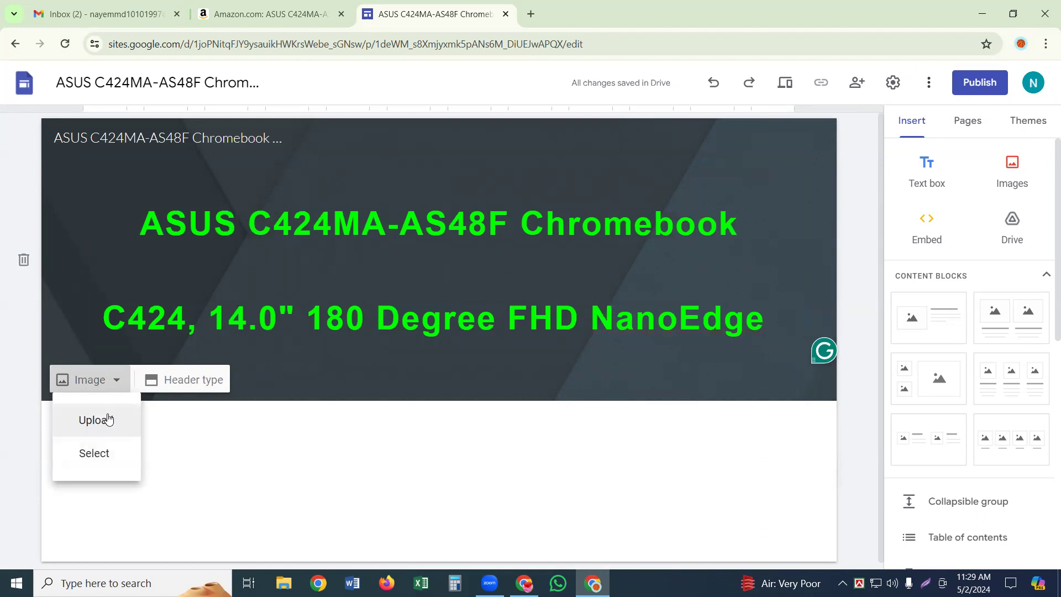
pyautogui.click(101, 463)
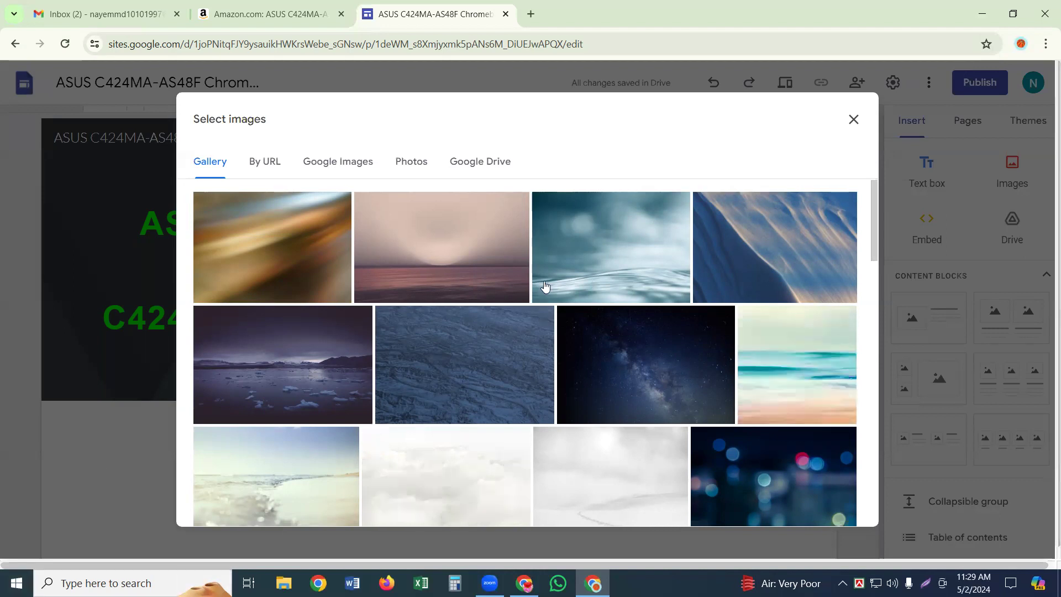
pyautogui.scroll(-1, 544, 285)
pyautogui.scroll(-1, 526, 372)
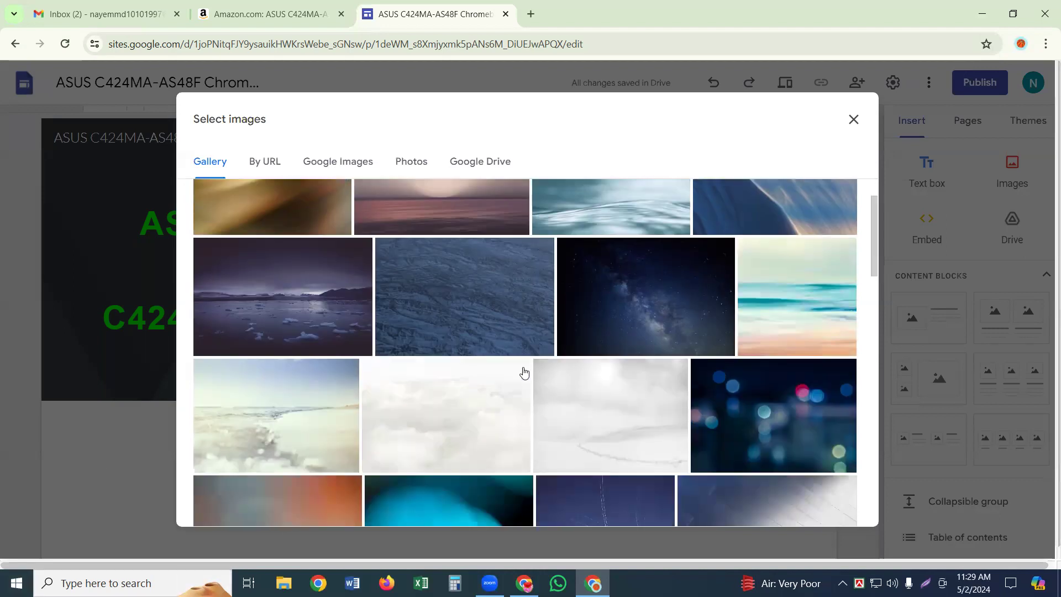
pyautogui.scroll(-6, 524, 371)
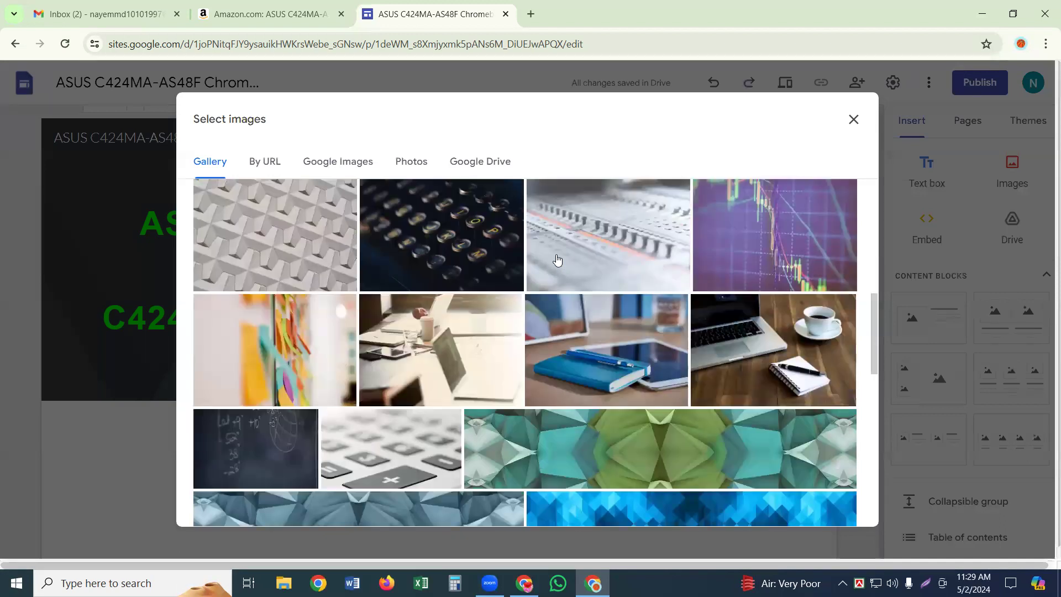
pyautogui.scroll(3, 557, 260)
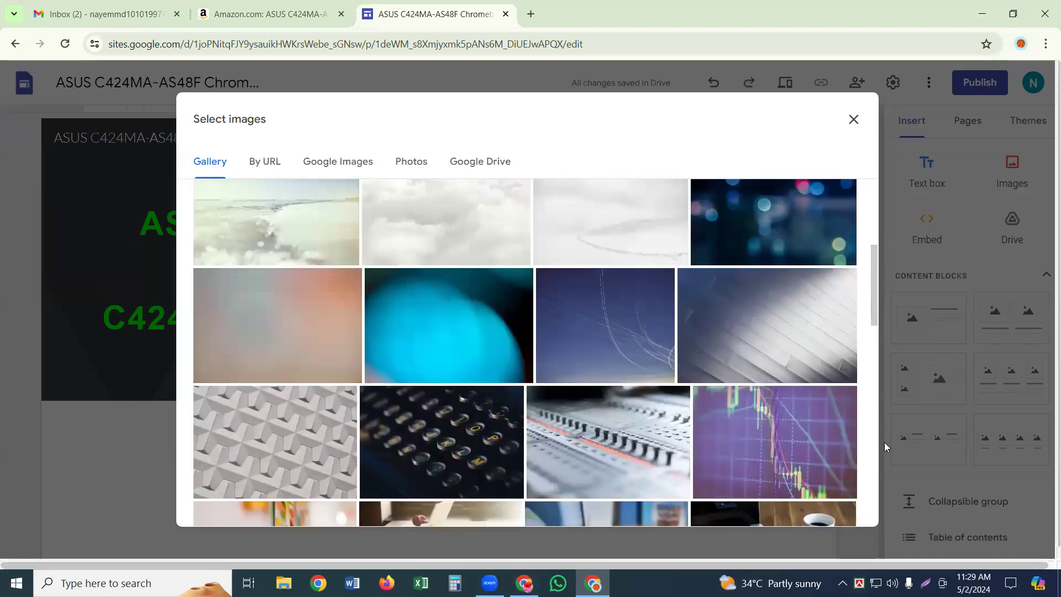
pyautogui.click(420, 438)
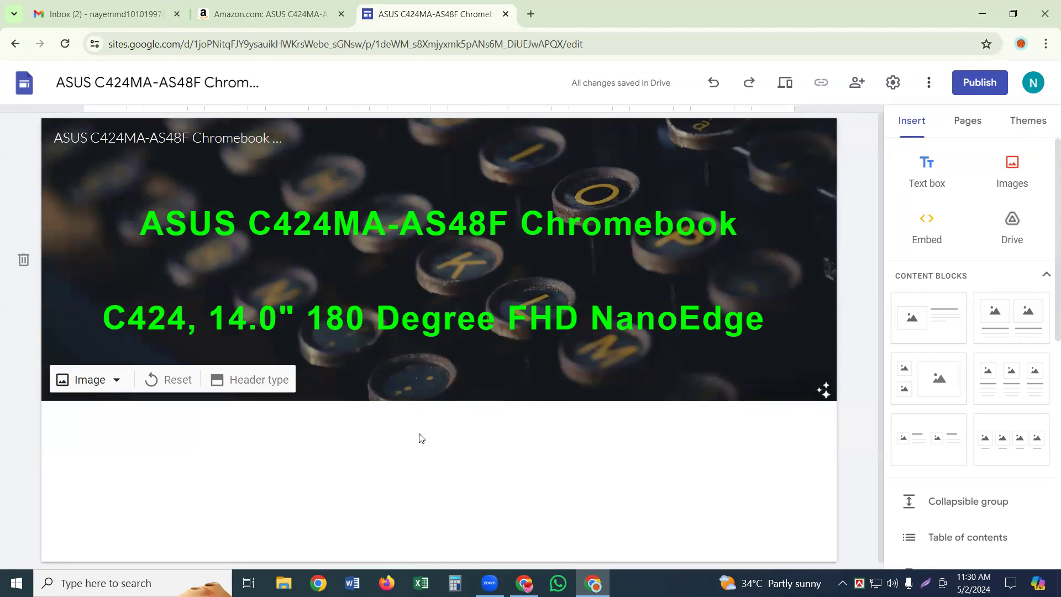
pyautogui.click(420, 435)
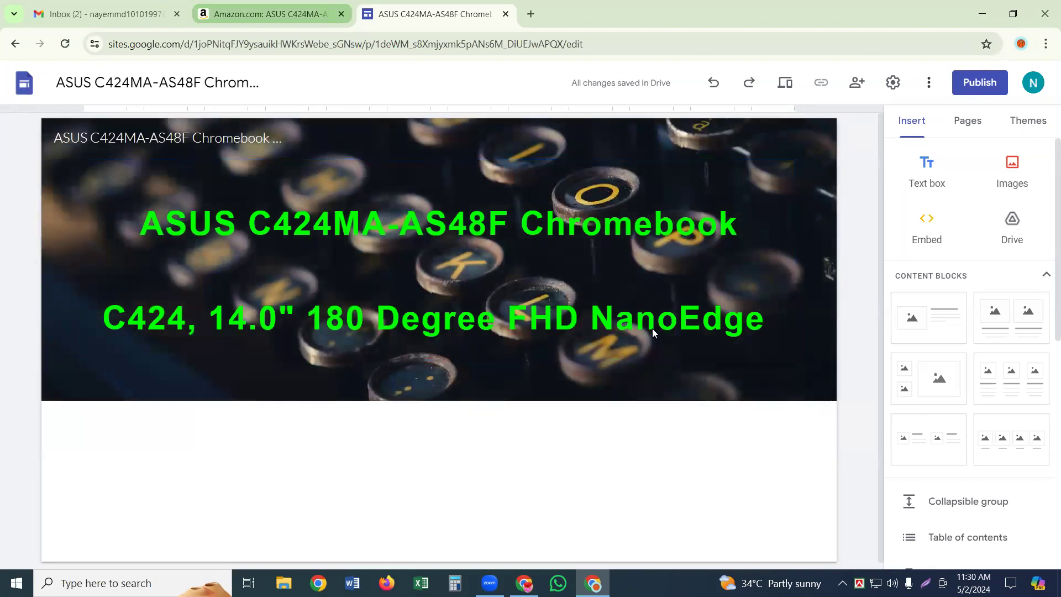
# - Close the ASUS site editor and the Amazon product page, keeping only the Gmail inbox open
pyautogui.hotkey('ctrl', 'shift', 'Tab')
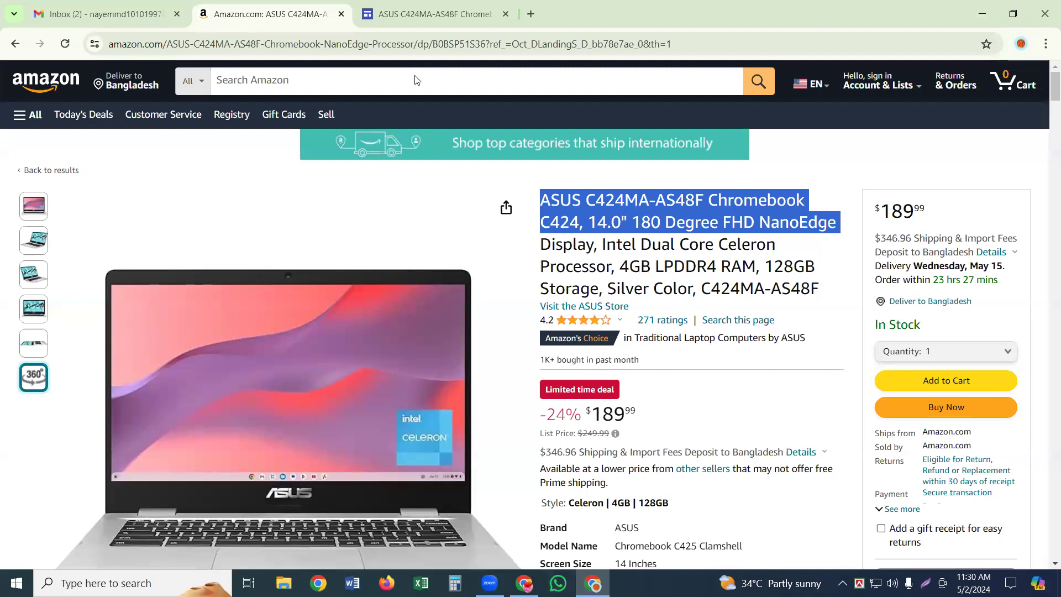
pyautogui.click(442, 14)
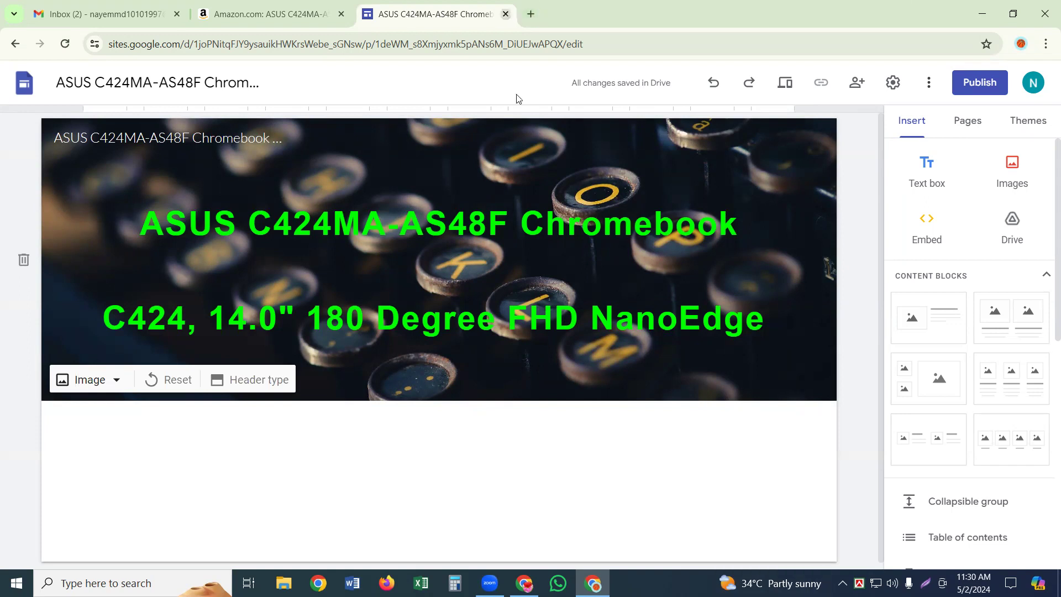
pyautogui.hotkey('ctrl', 'shift', 'Tab')
pyautogui.click(505, 13)
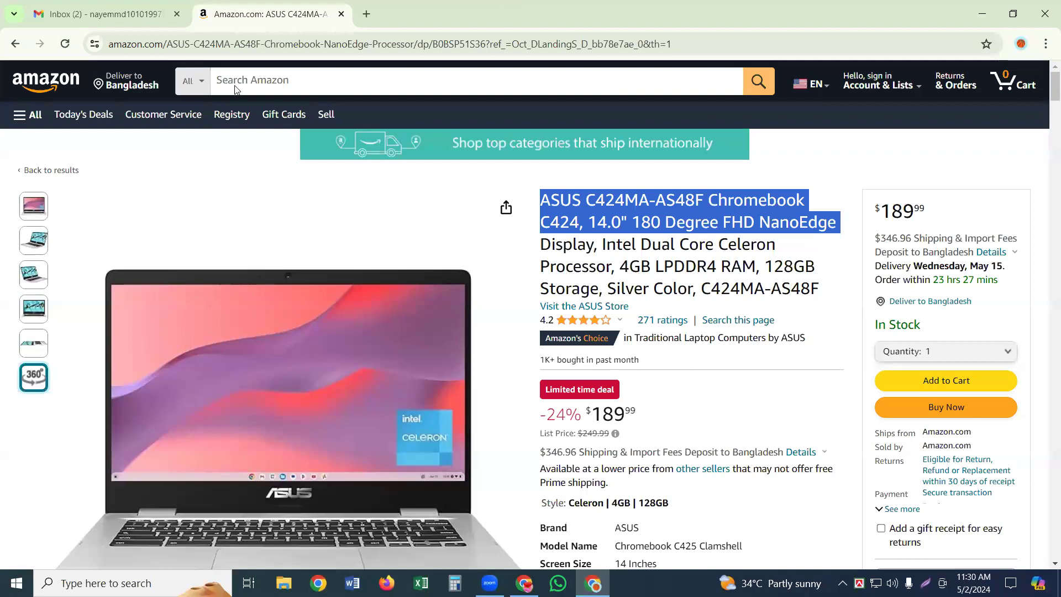
pyautogui.click(340, 14)
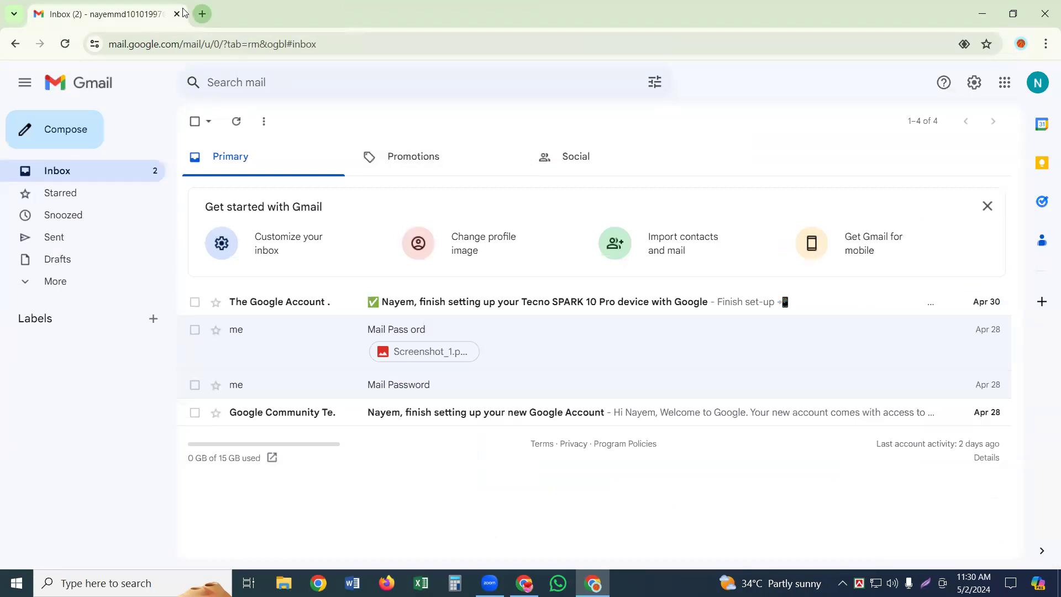
# - Open Amazon from its shortcut in a new browser tab, and start a blank site in Google Sites in another
pyautogui.click(203, 14)
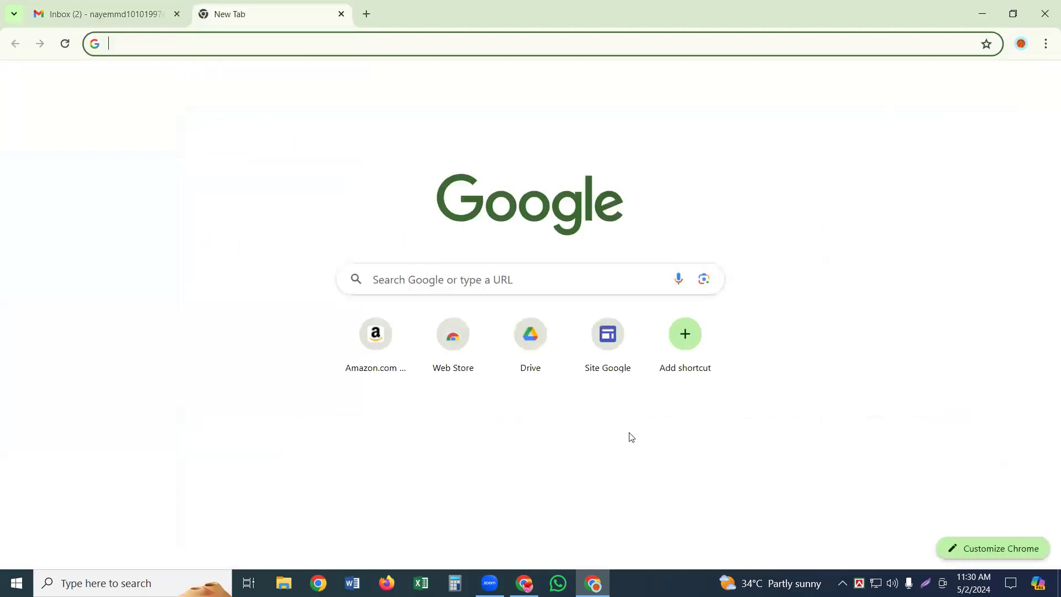
pyautogui.click(382, 373)
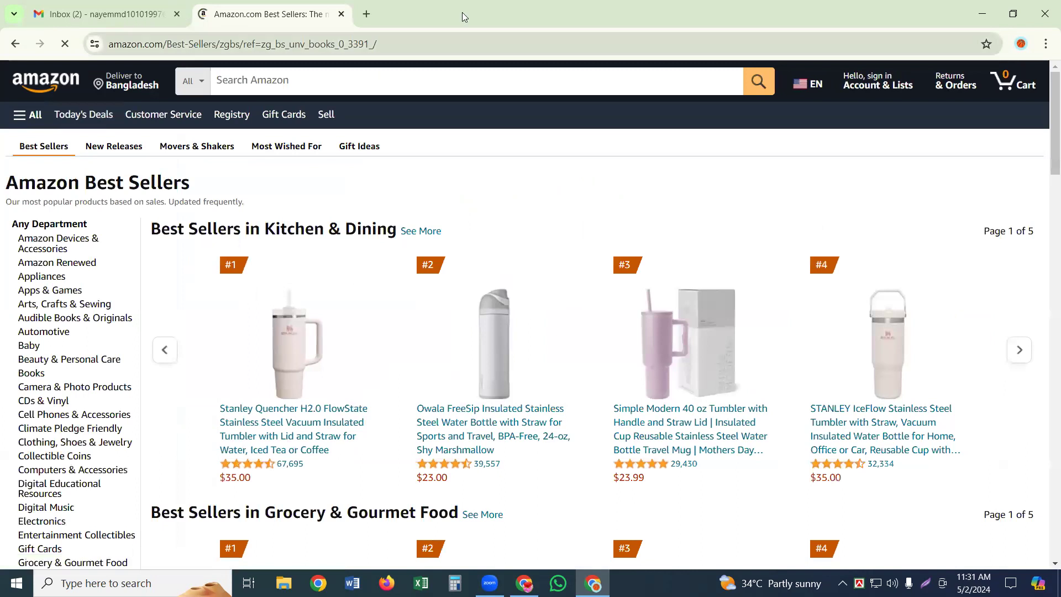
pyautogui.click(367, 13)
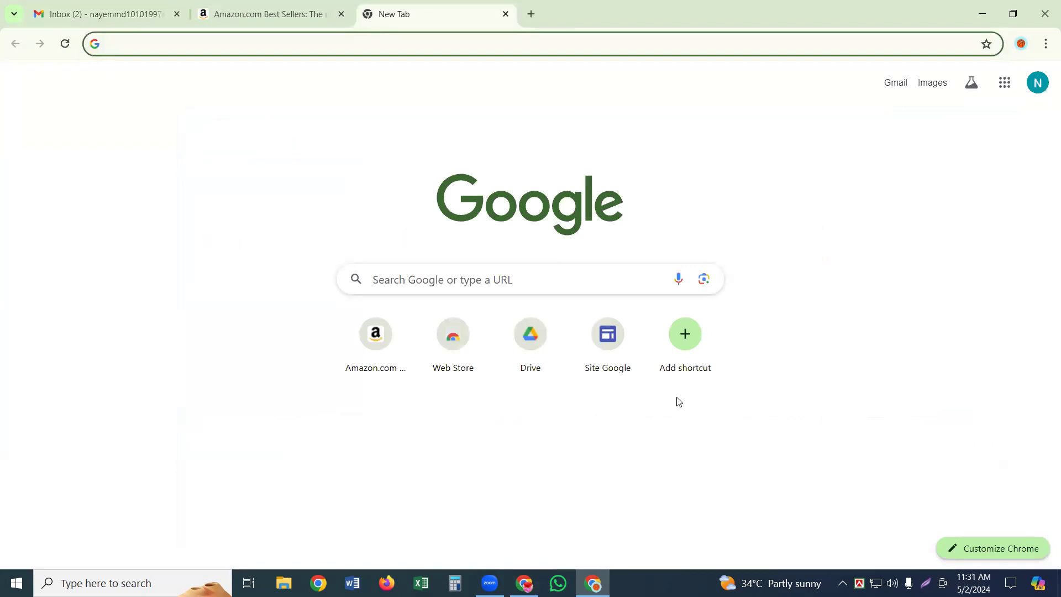
pyautogui.click(644, 375)
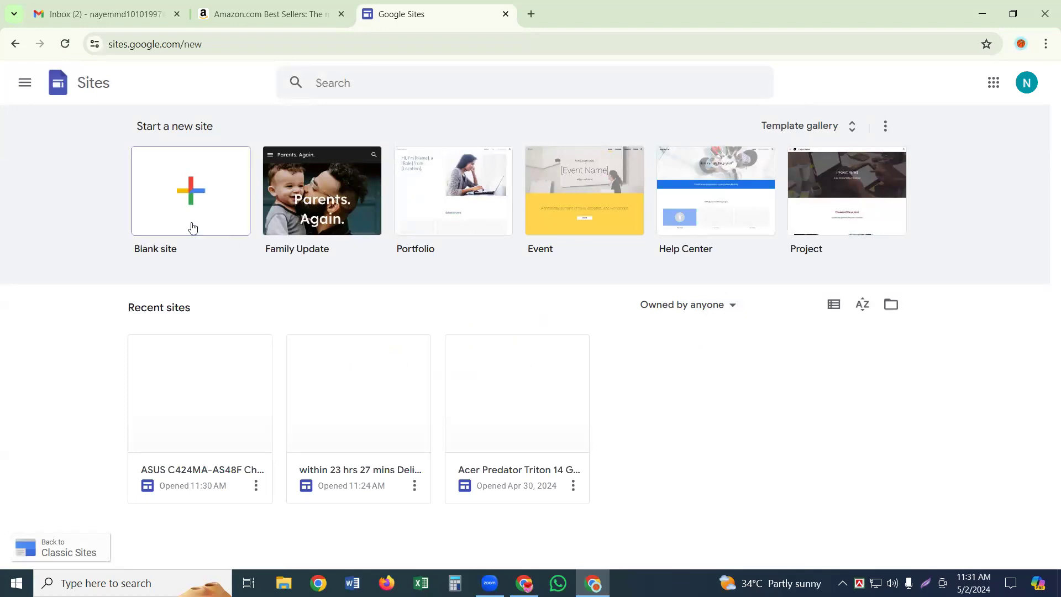
pyautogui.click(196, 205)
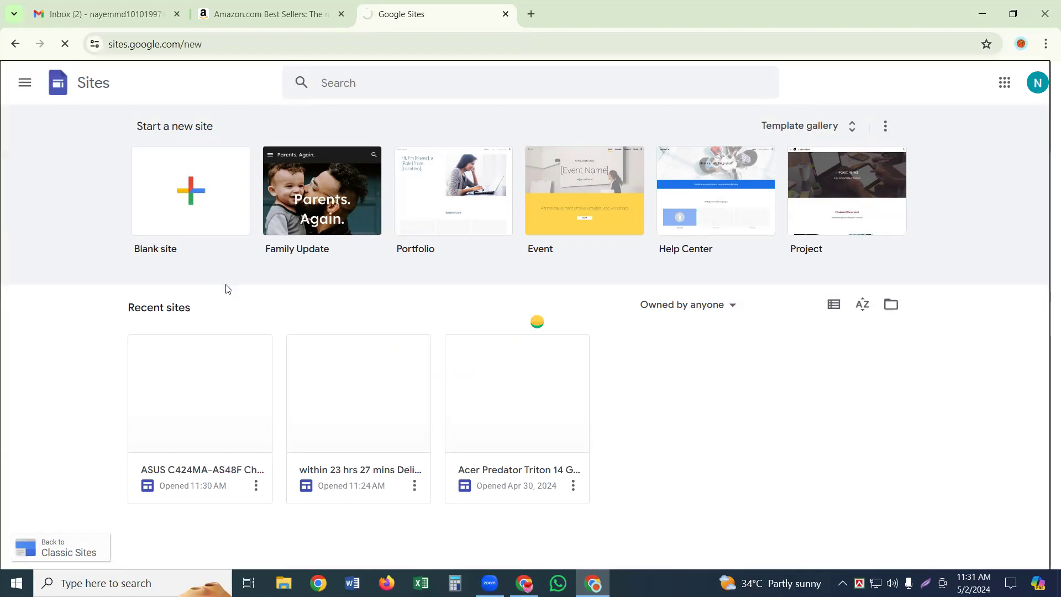
pyautogui.click(248, 224)
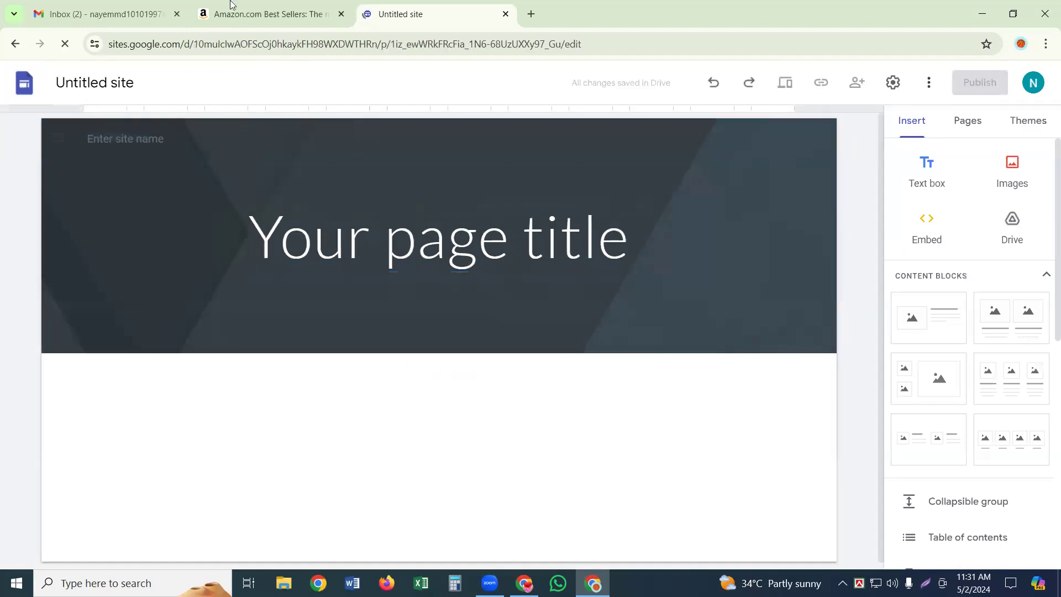
# - Switch to Amazon and open the "Acer Gaming Laptops, Monitors, Routers and more." deal from Today's Deals
pyautogui.click(235, 17)
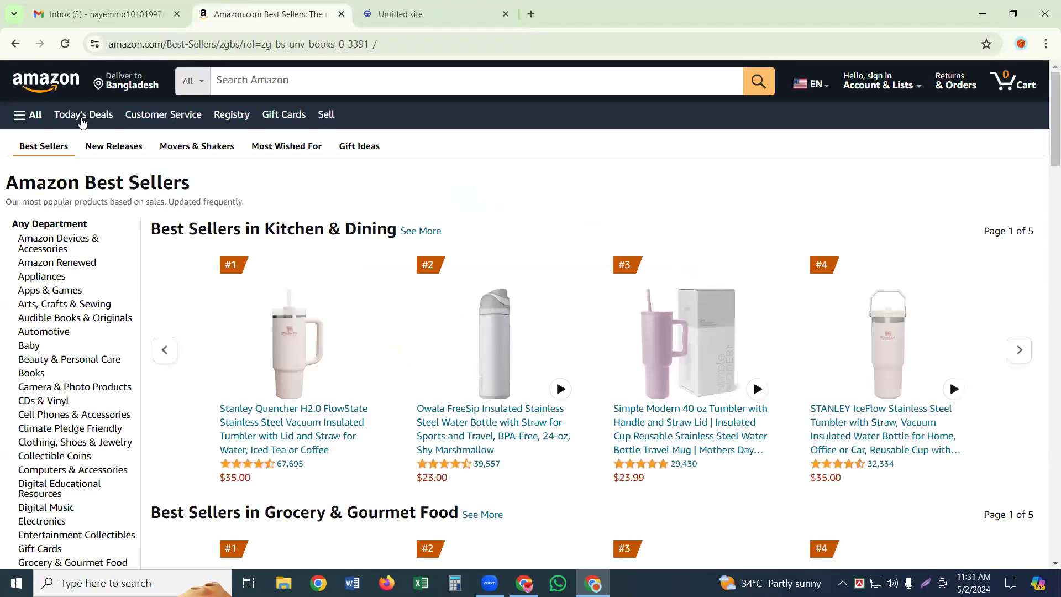
pyautogui.click(82, 118)
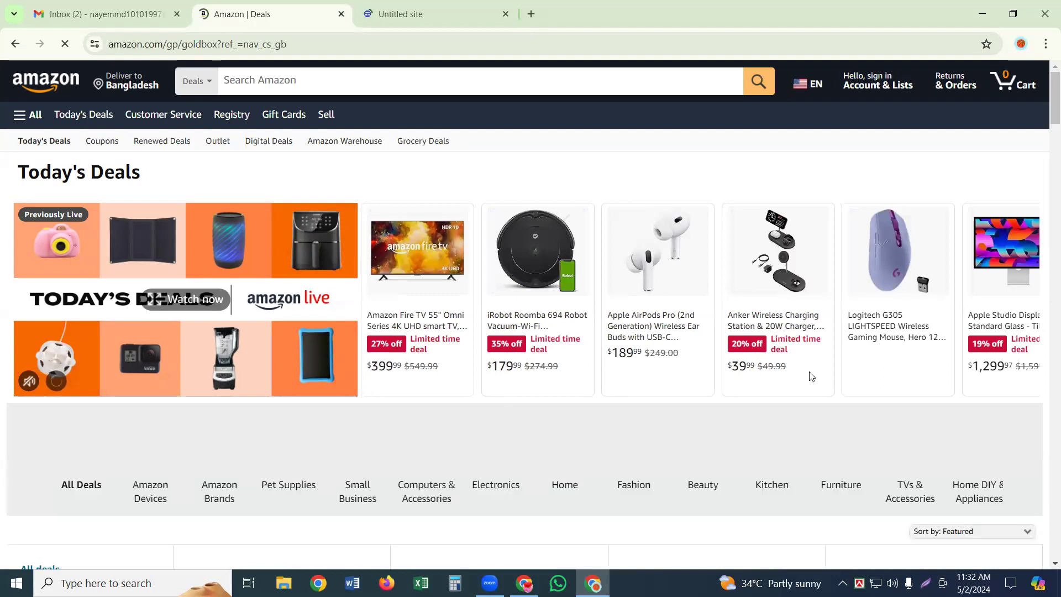
pyautogui.scroll(-3, 810, 376)
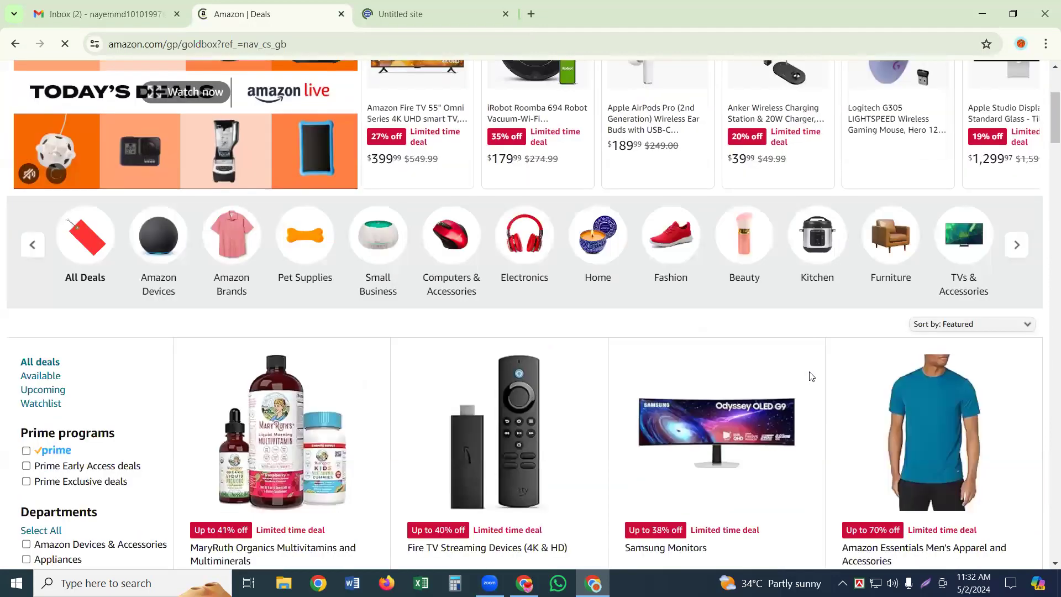
pyautogui.scroll(-1, 811, 375)
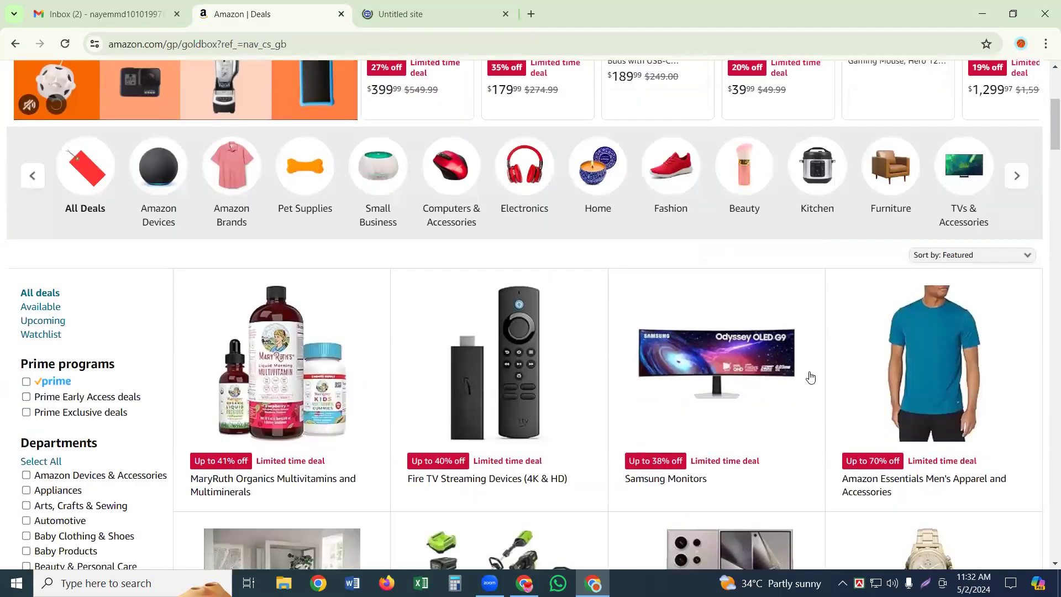
pyautogui.scroll(-4, 811, 376)
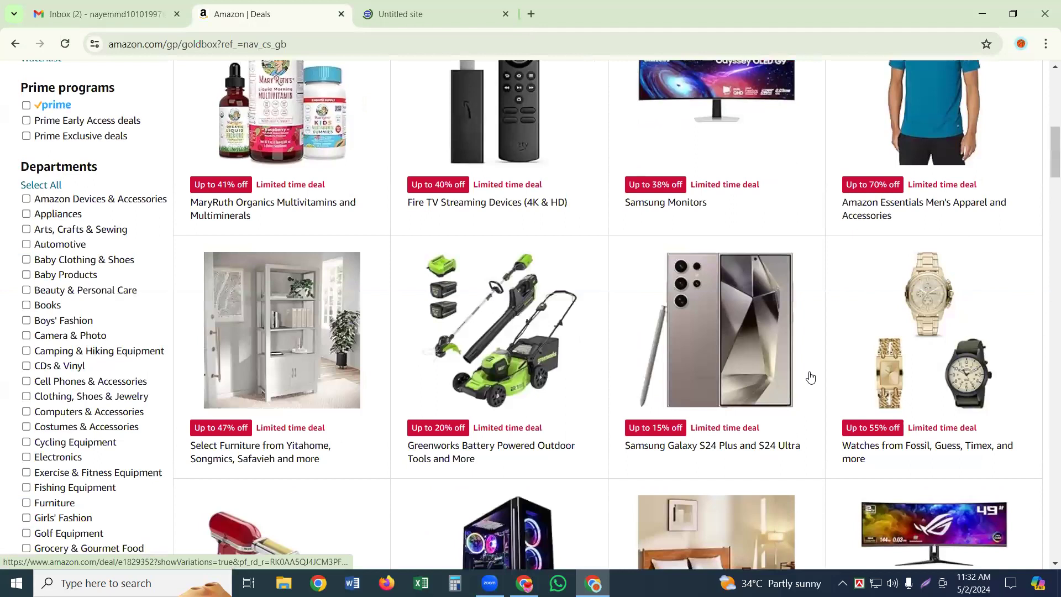
pyautogui.scroll(-3, 811, 376)
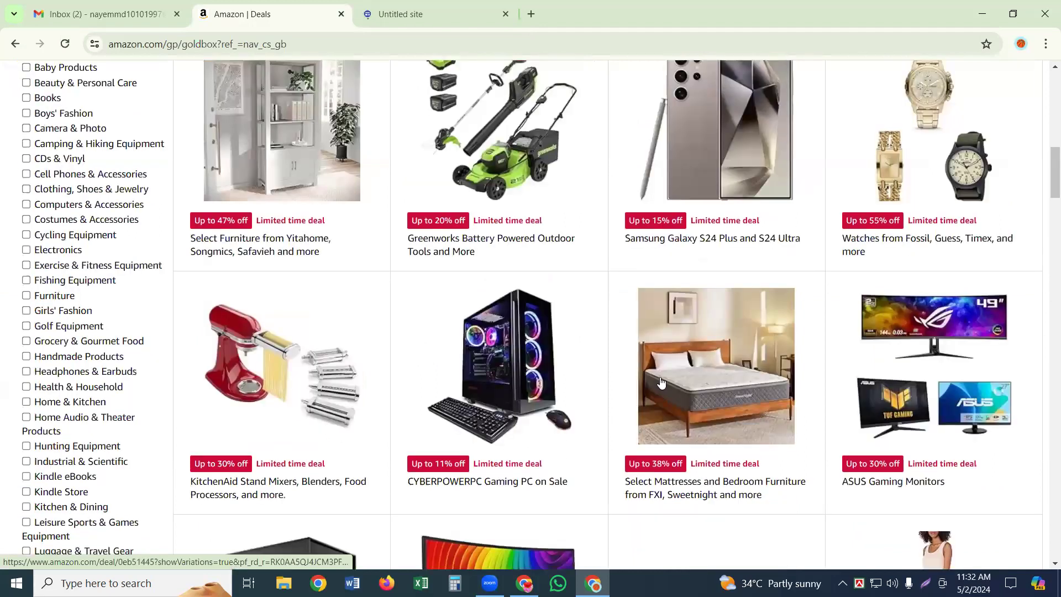
pyautogui.scroll(-3, 661, 382)
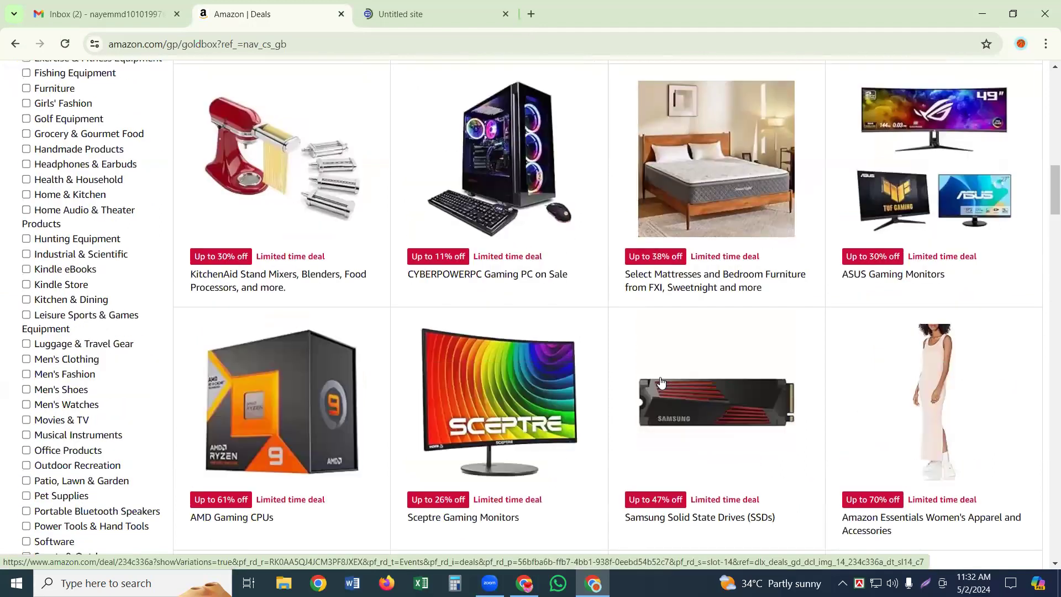
pyautogui.scroll(-3, 662, 381)
pyautogui.scroll(-3, 236, 318)
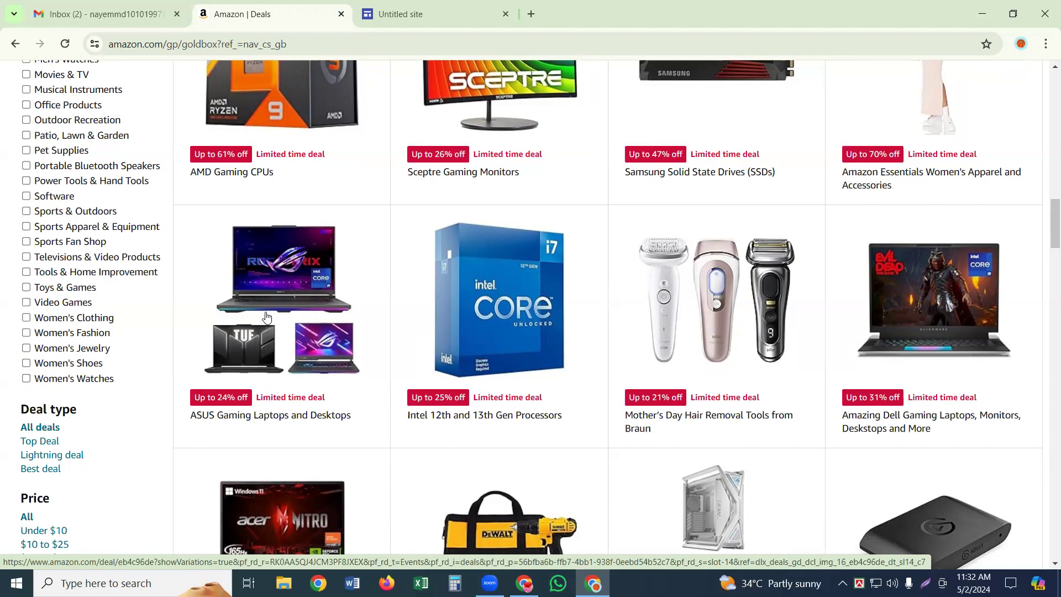
pyautogui.scroll(-3, 266, 316)
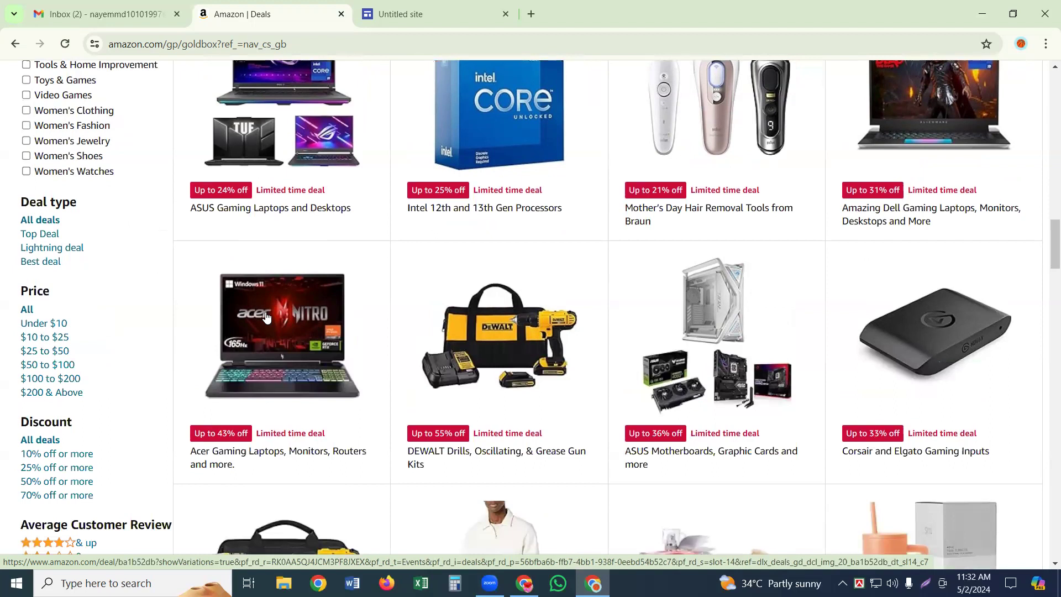
pyautogui.click(262, 314)
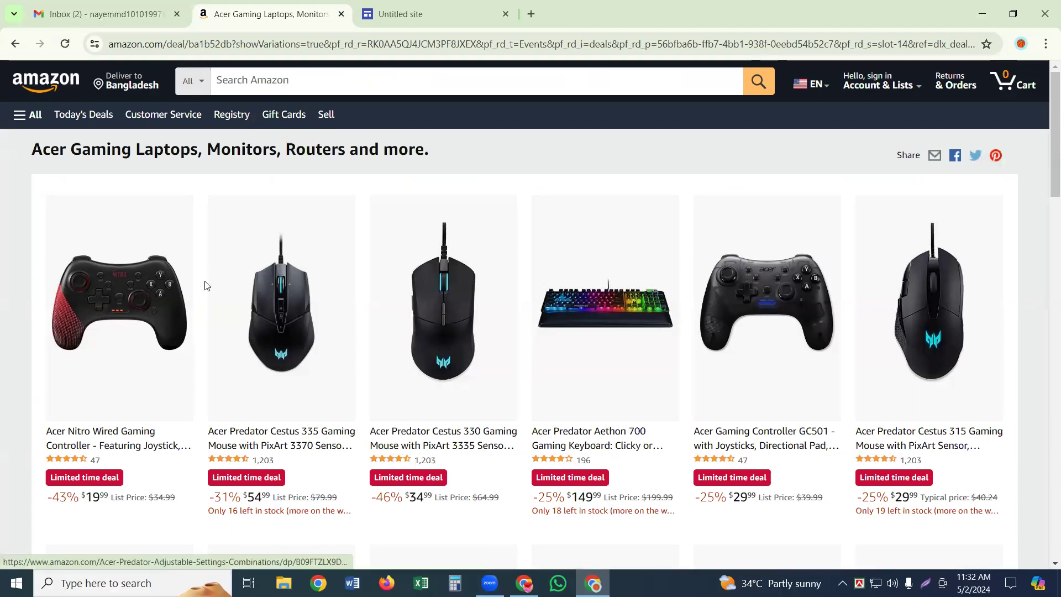
# - Open the Acer Nitro 5 AN515-58-57Y8 gaming laptop from the also-viewed items and look through its product page
pyautogui.scroll(-1, 200, 297)
pyautogui.scroll(-8, 201, 298)
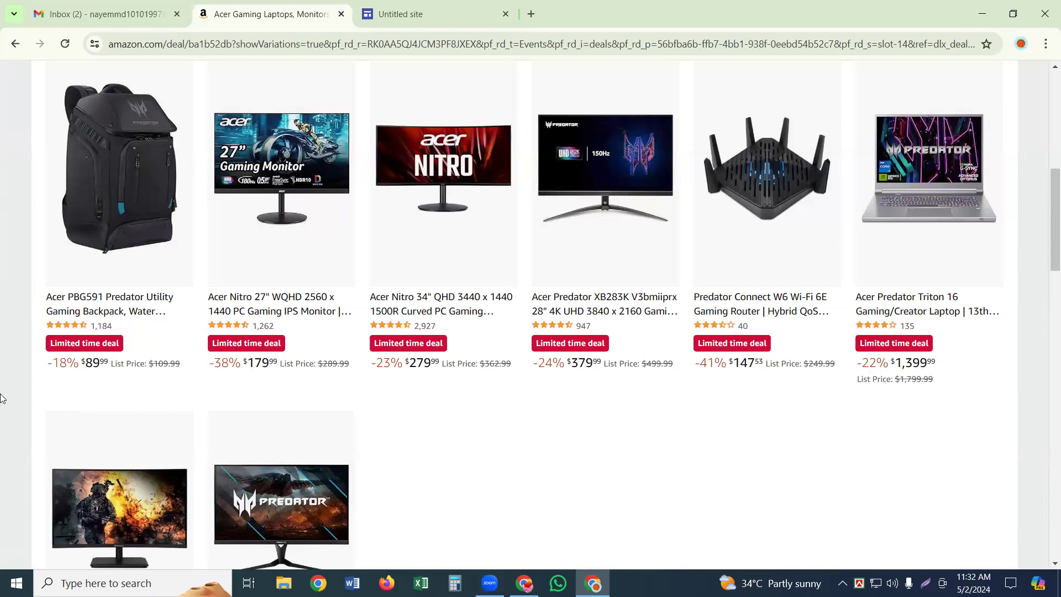
pyautogui.scroll(-1, 260, 554)
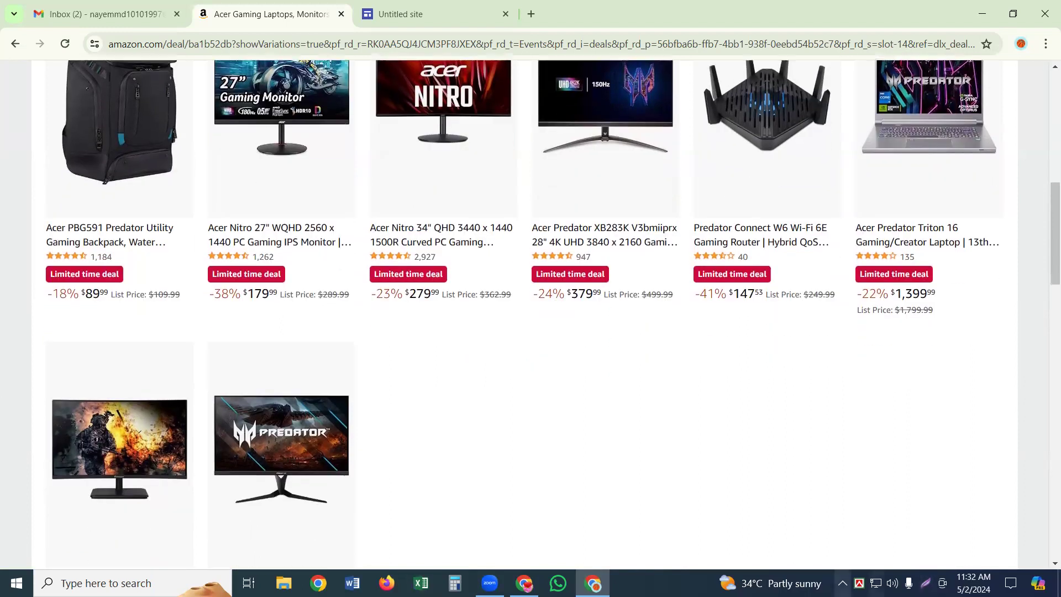
pyautogui.scroll(-5, 500, 178)
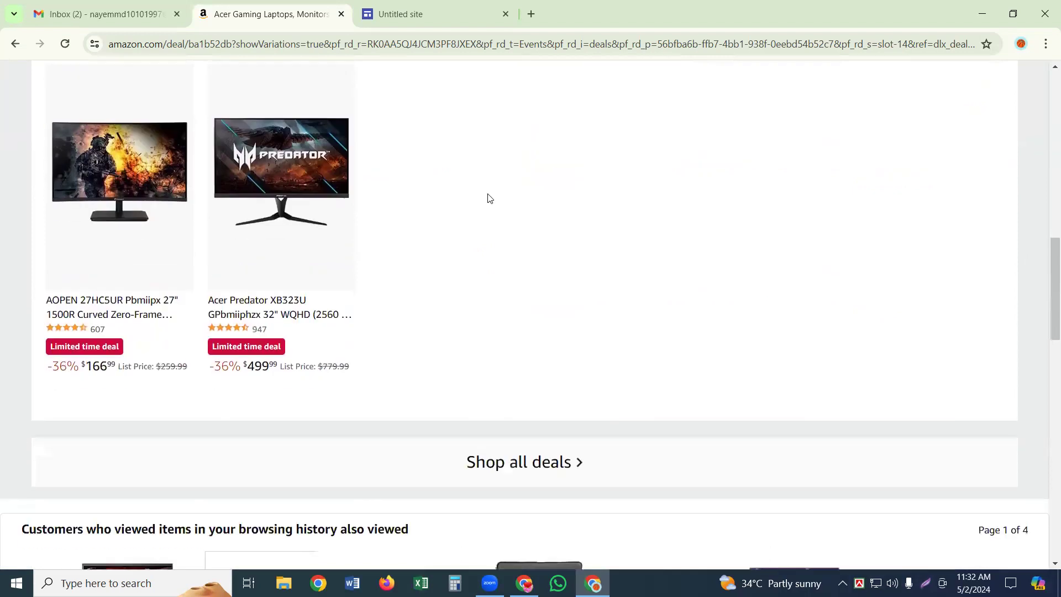
pyautogui.scroll(1, 489, 199)
pyautogui.scroll(-4, 489, 213)
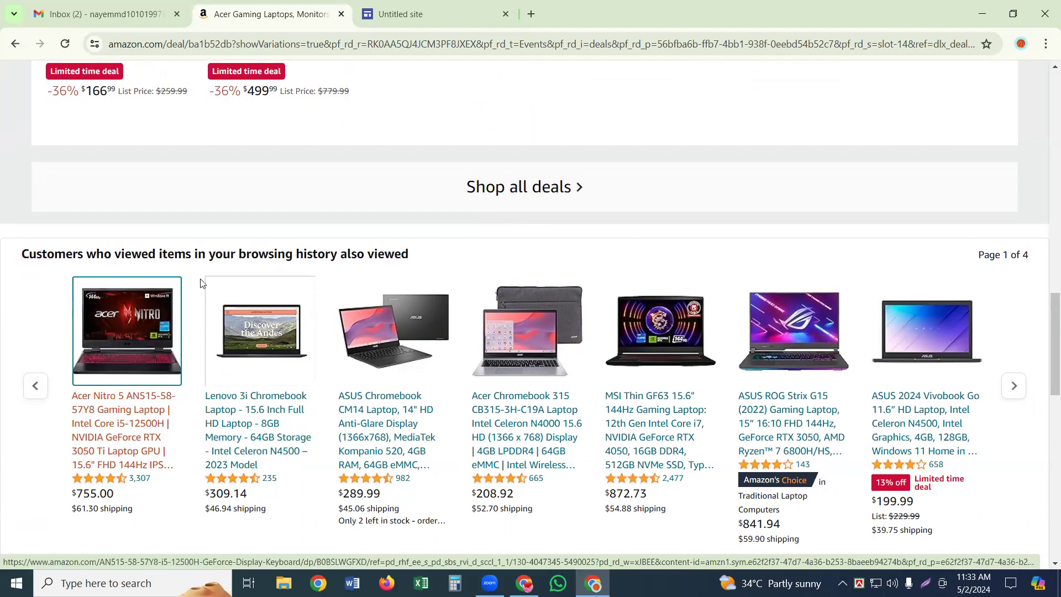
pyautogui.click(140, 302)
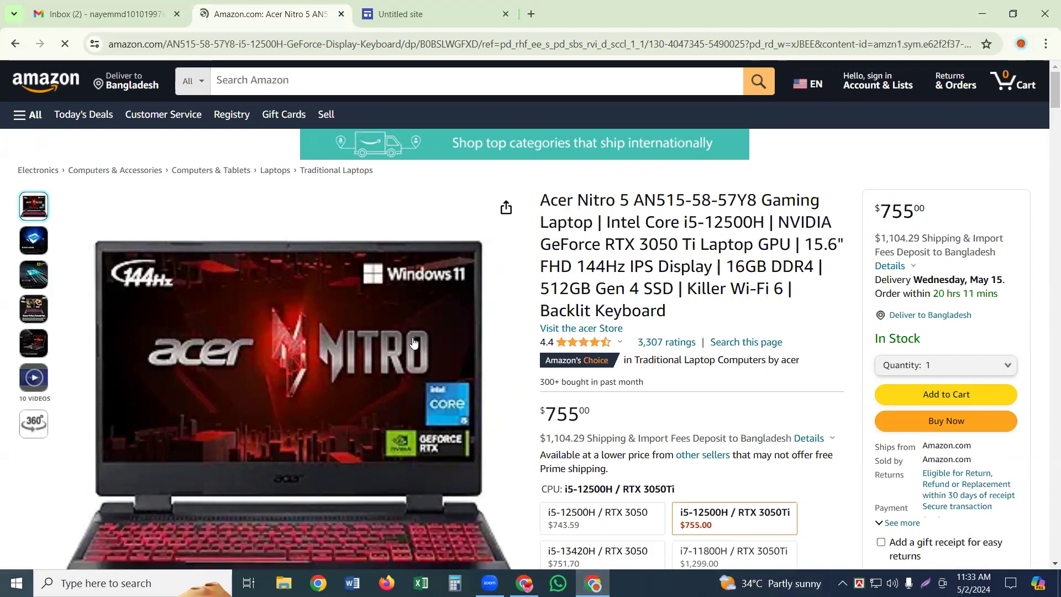
pyautogui.scroll(-10, 414, 343)
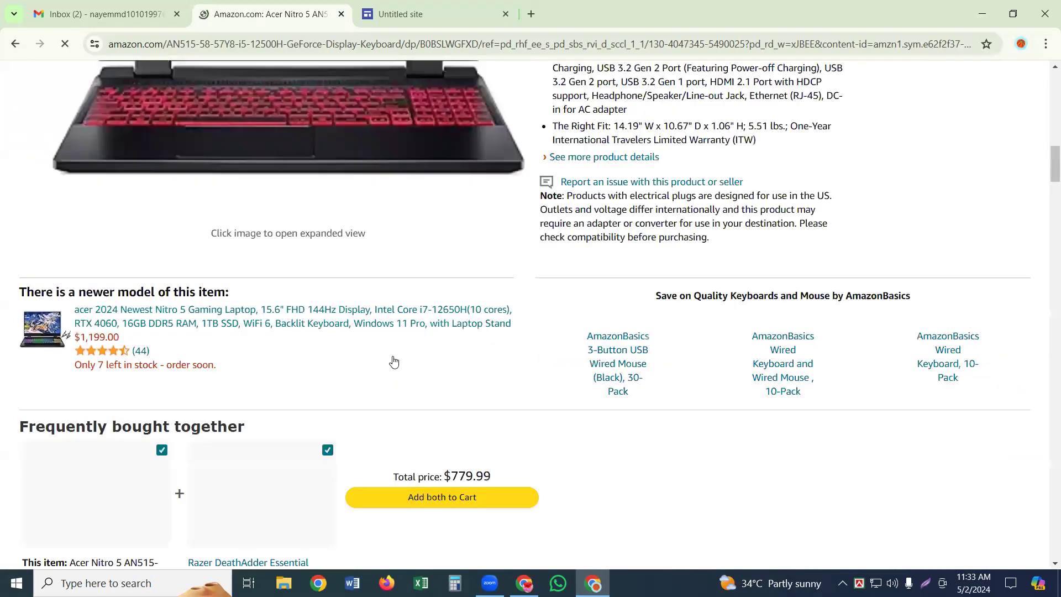
pyautogui.scroll(-5, 394, 362)
pyautogui.scroll(-5, 393, 361)
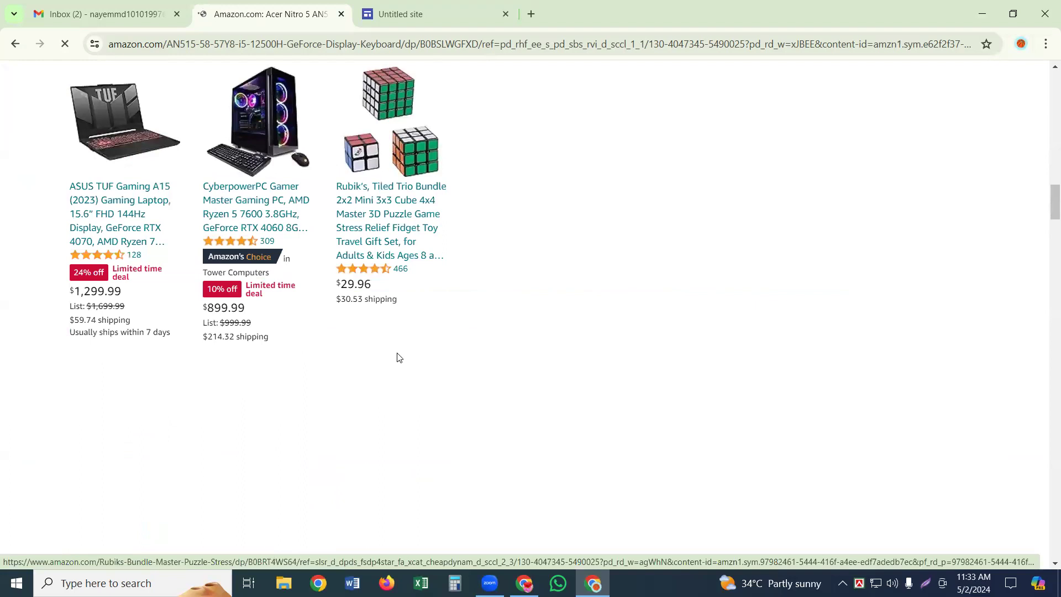
pyautogui.scroll(5, 399, 358)
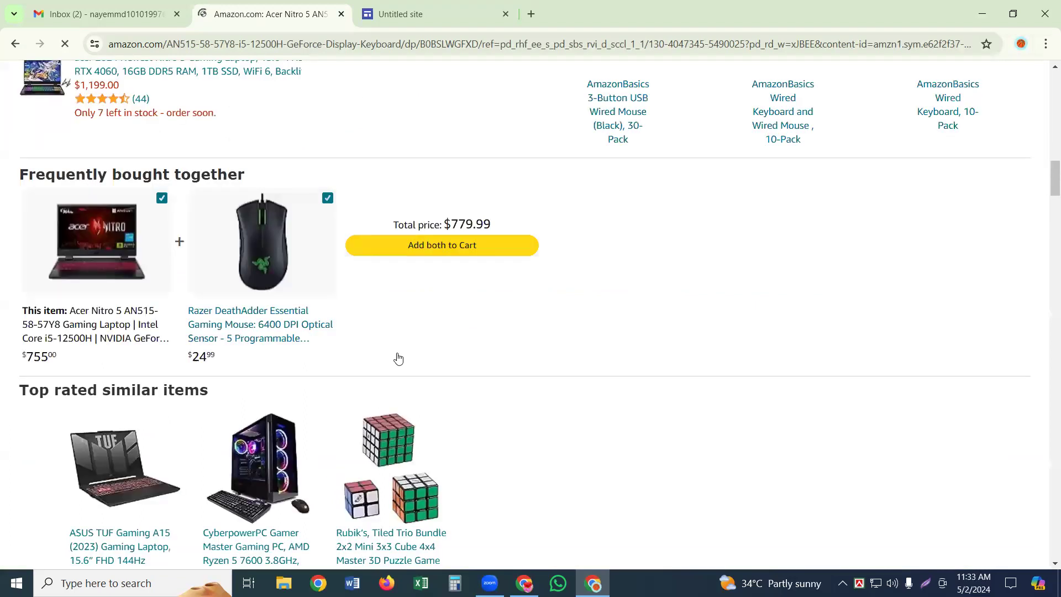
pyautogui.scroll(10, 399, 359)
pyautogui.scroll(6, 398, 359)
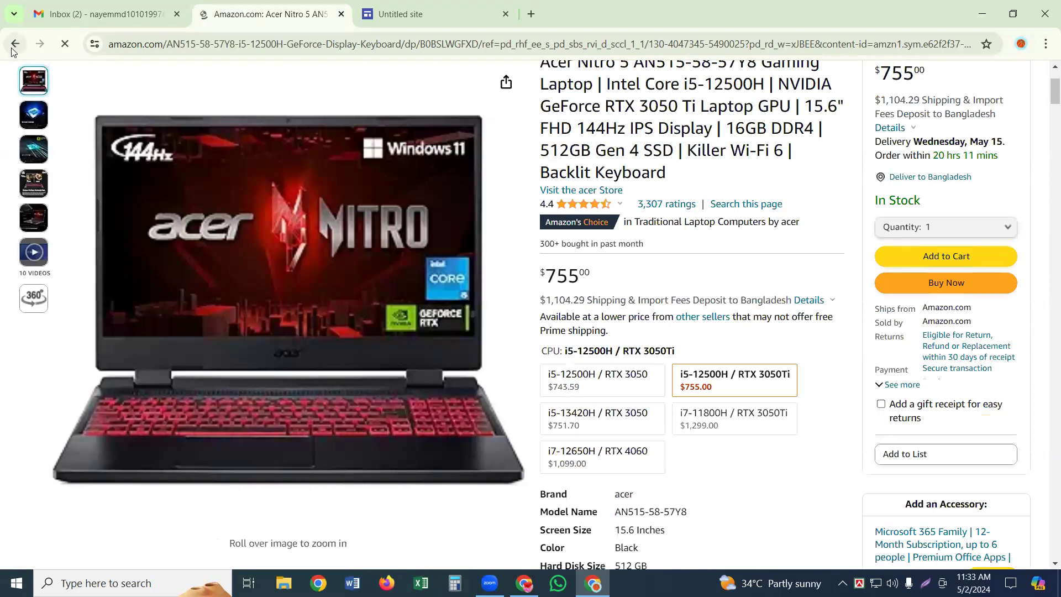
# - Return to Today's Deals and open the "ASUS Gaming Laptops and Desktops" deal
pyautogui.click(13, 45)
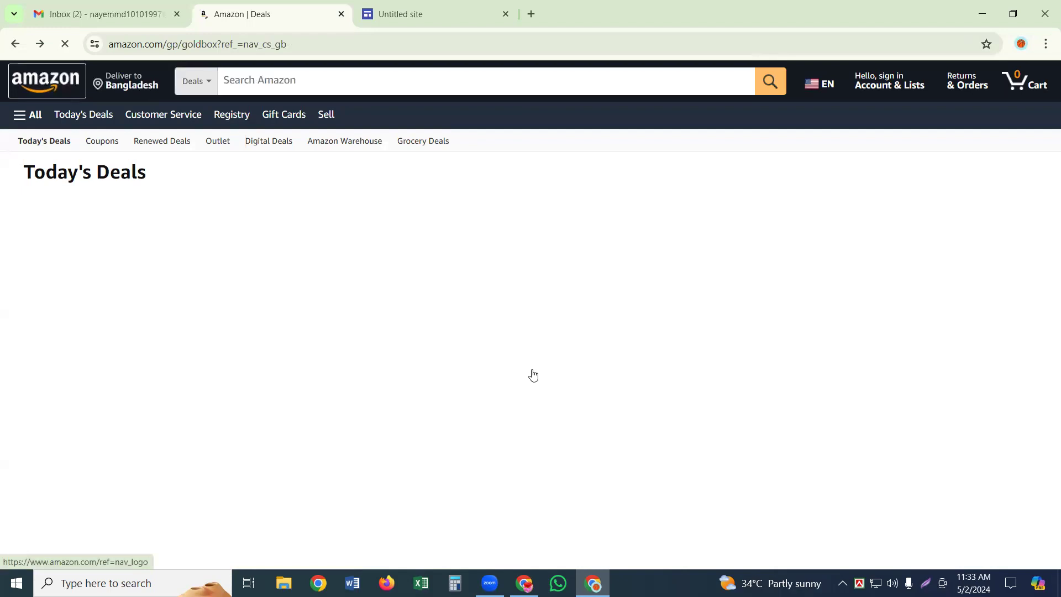
pyautogui.scroll(-1, 539, 299)
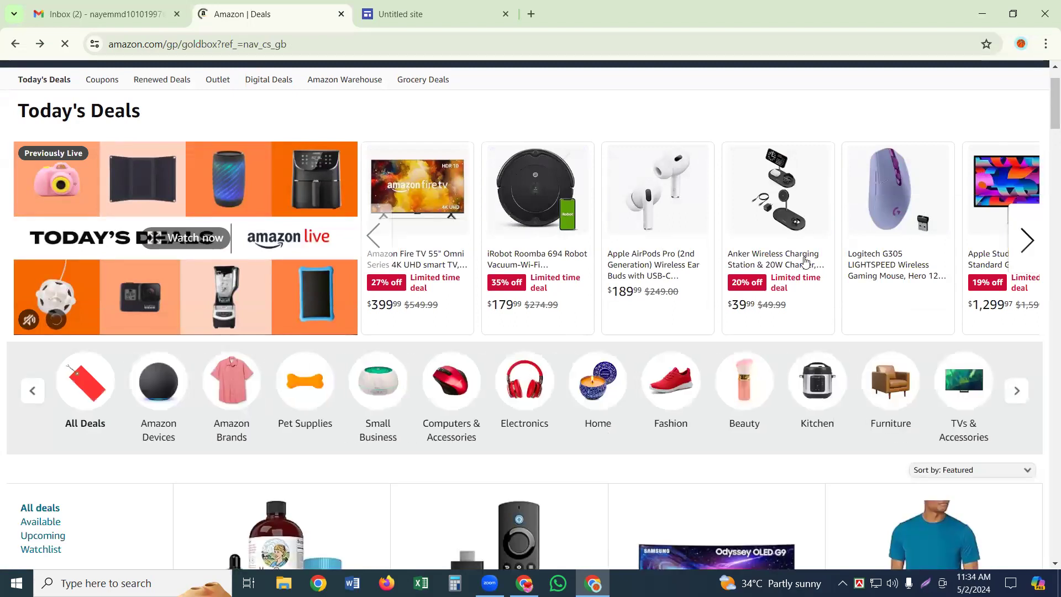
pyautogui.scroll(-6, 725, 161)
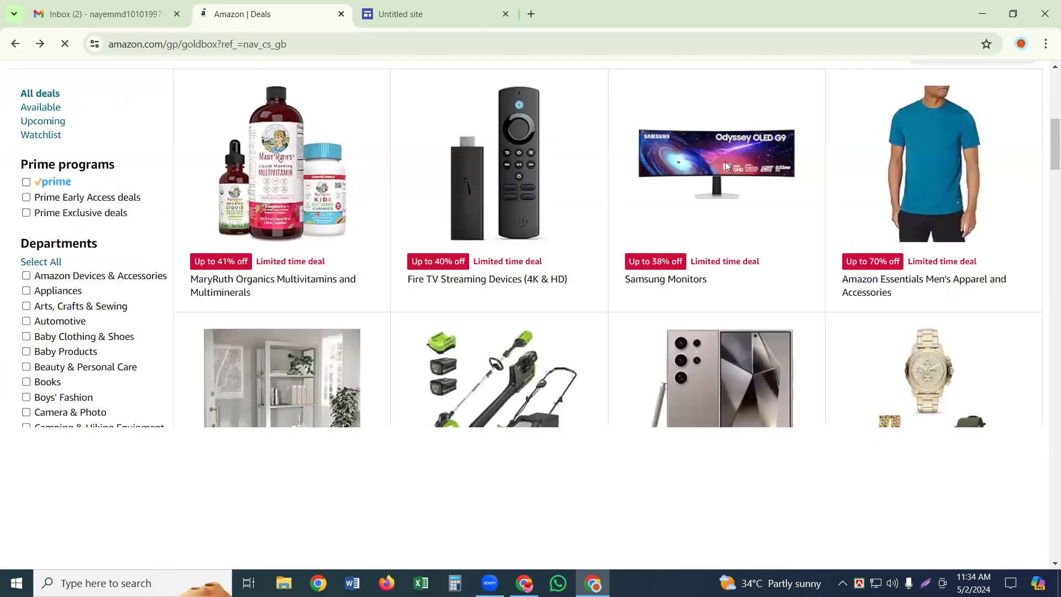
pyautogui.scroll(-6, 726, 184)
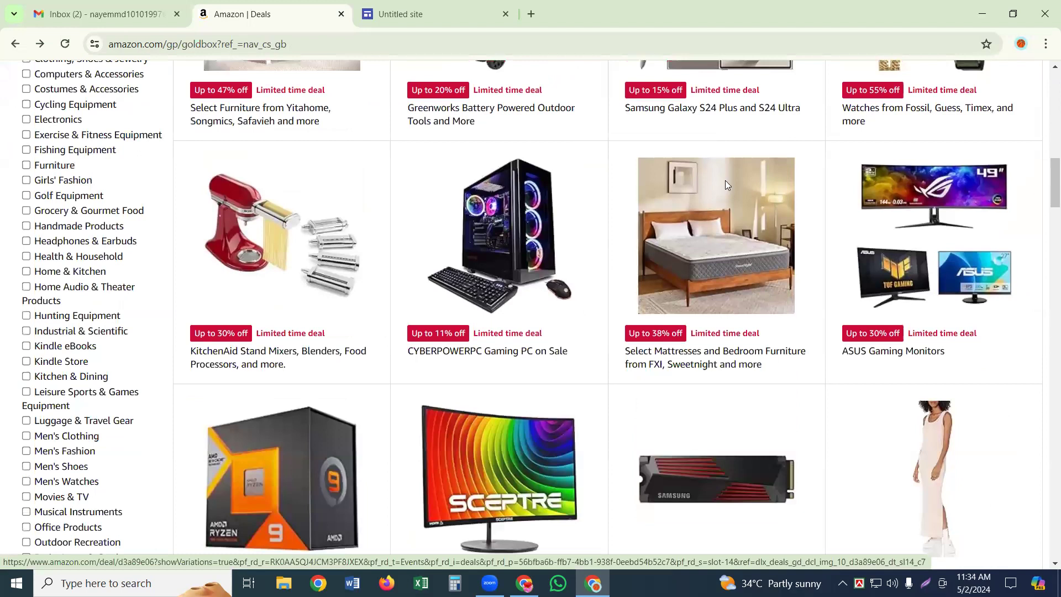
pyautogui.scroll(-3, 725, 185)
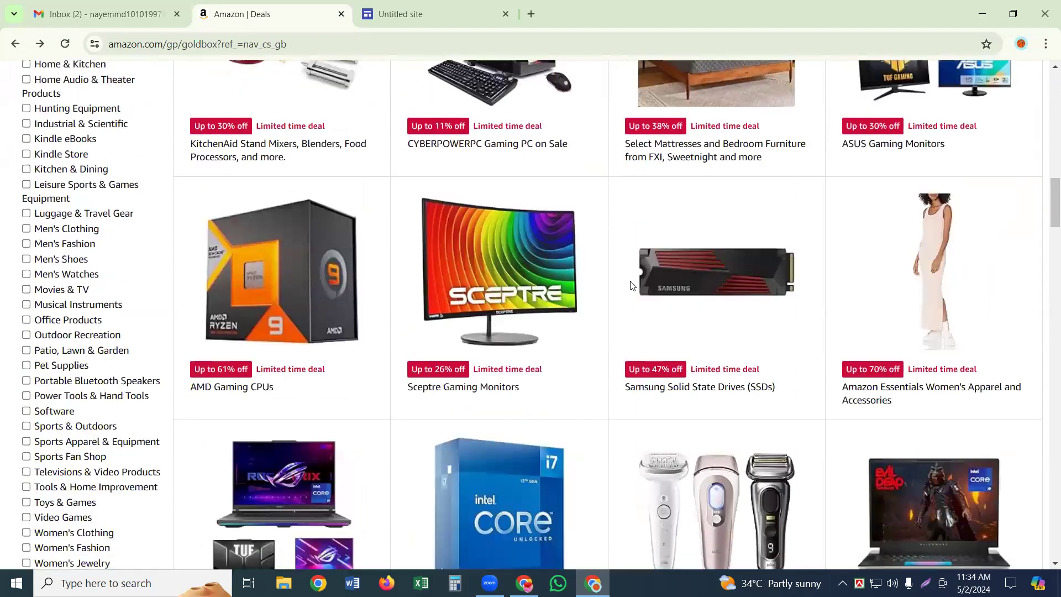
pyautogui.scroll(-2, 631, 284)
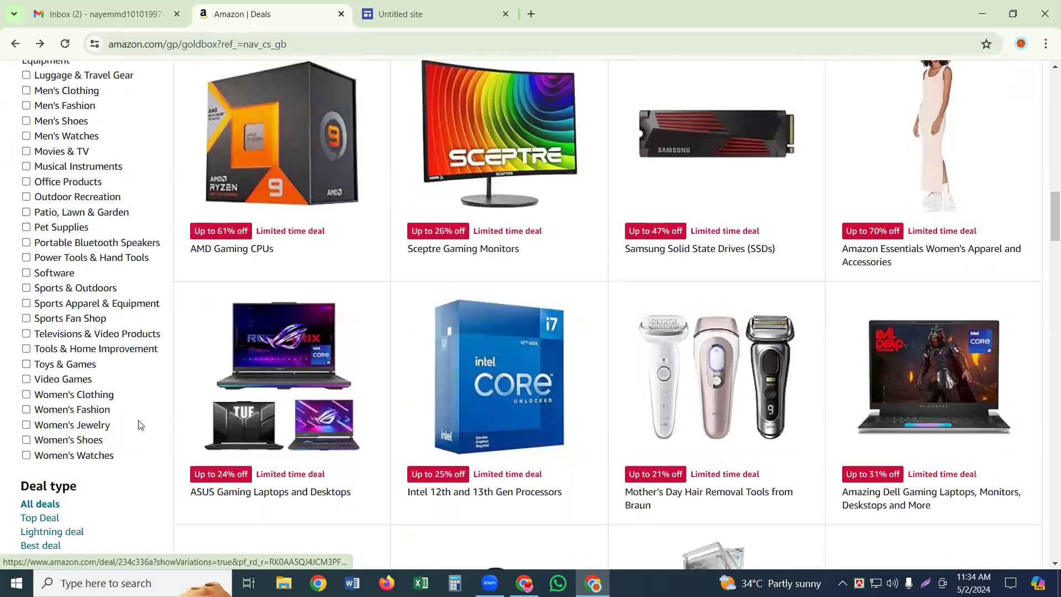
pyautogui.click(262, 381)
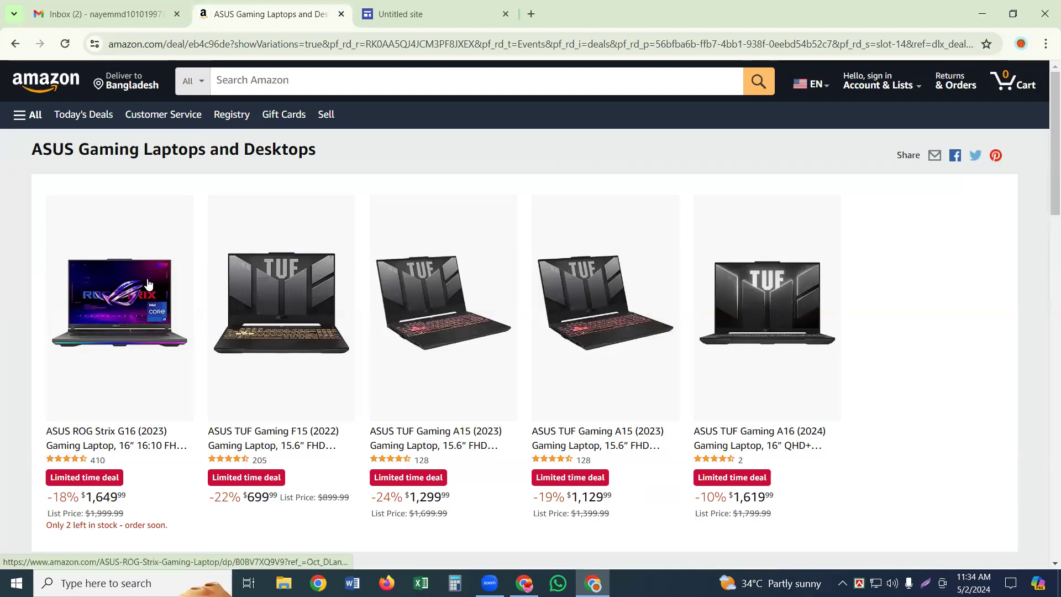
# - Open the ASUS ROG Strix G16 (2023) laptop from the deal and copy the first two lines of its title, up to "GeForce"
pyautogui.scroll(-1, 127, 276)
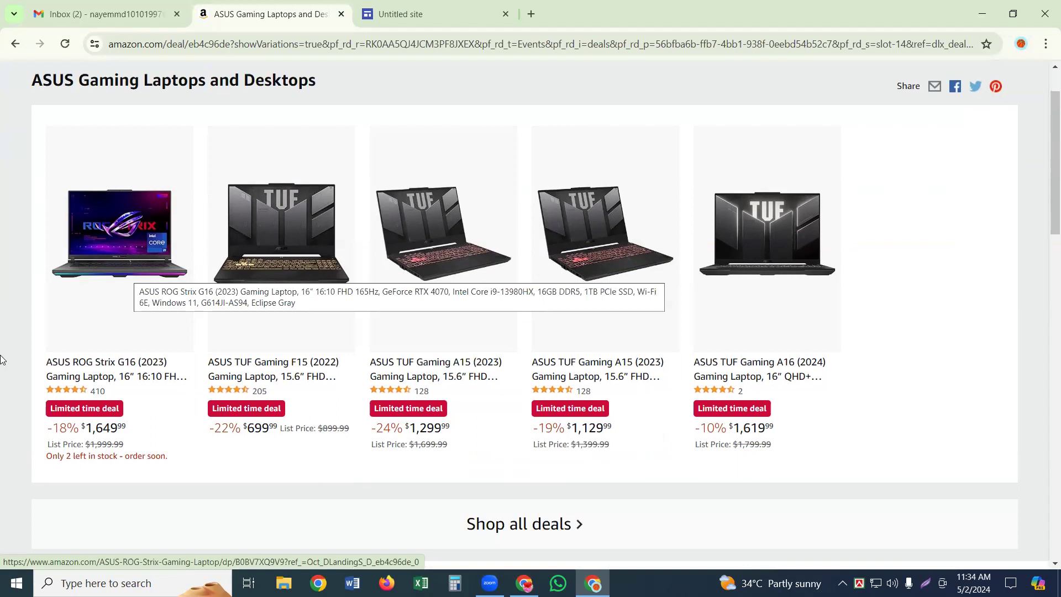
pyautogui.click(95, 252)
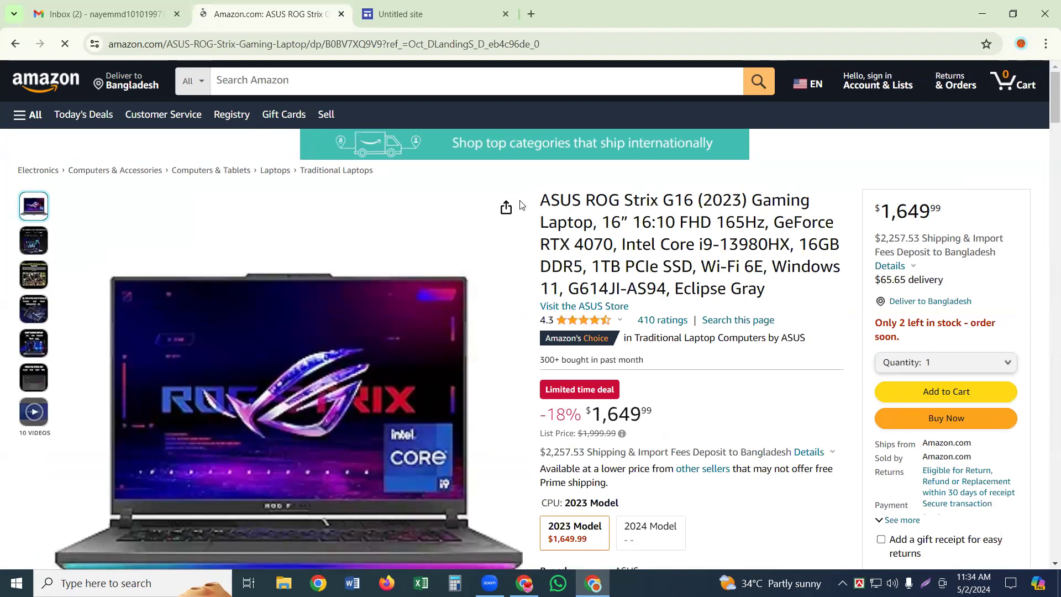
pyautogui.moveTo(534, 204); pyautogui.dragTo(527, 228)
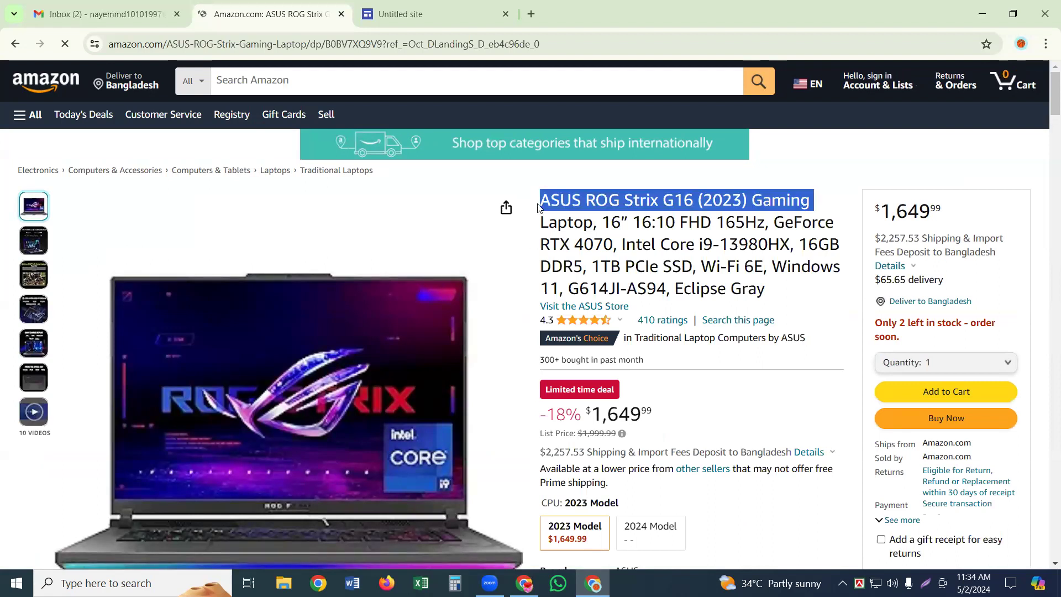
pyautogui.click(551, 183)
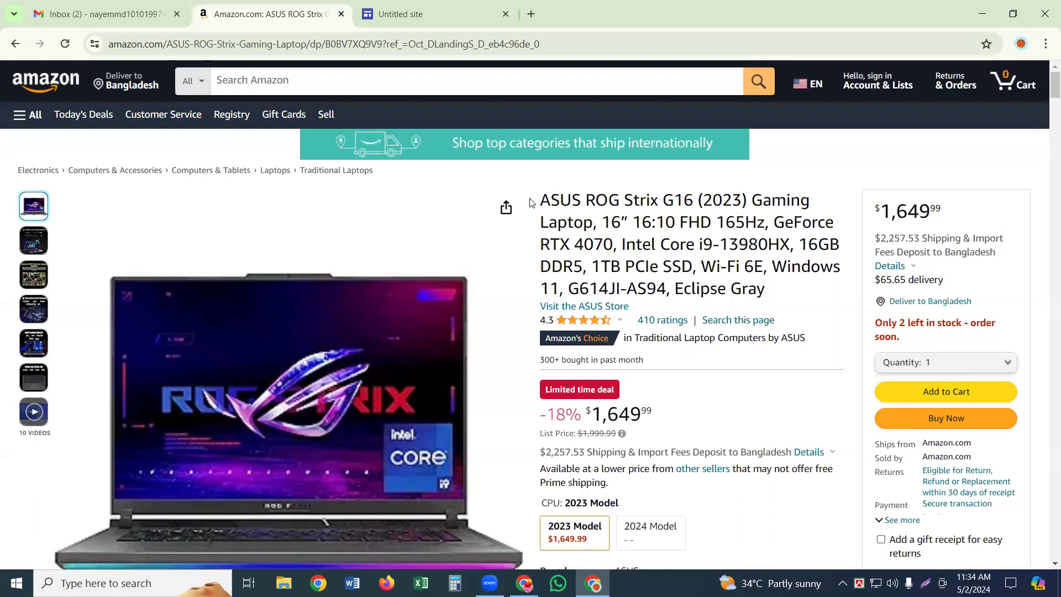
pyautogui.moveTo(530, 199); pyautogui.dragTo(528, 246)
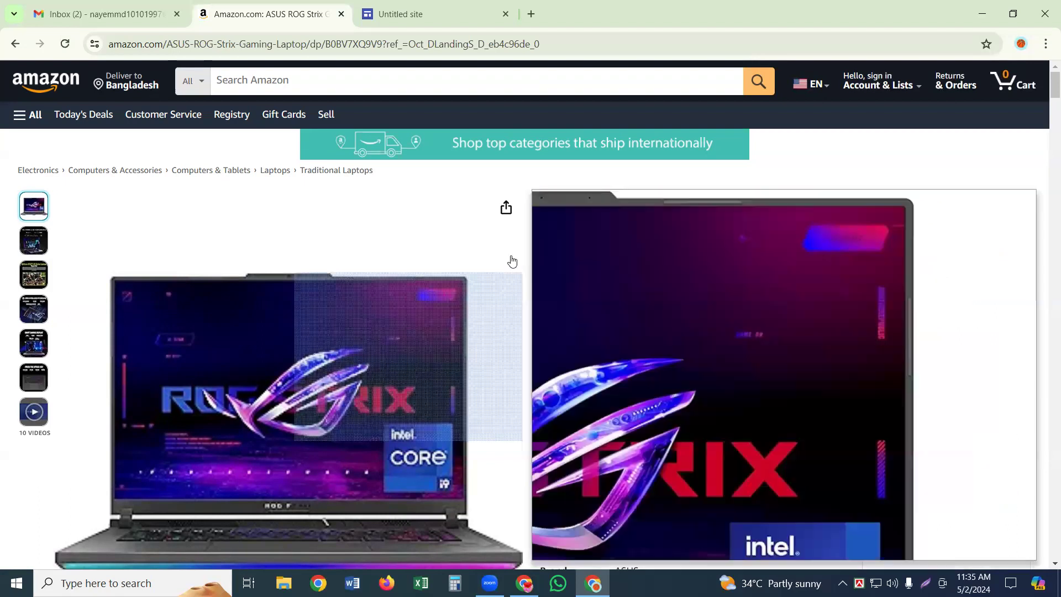
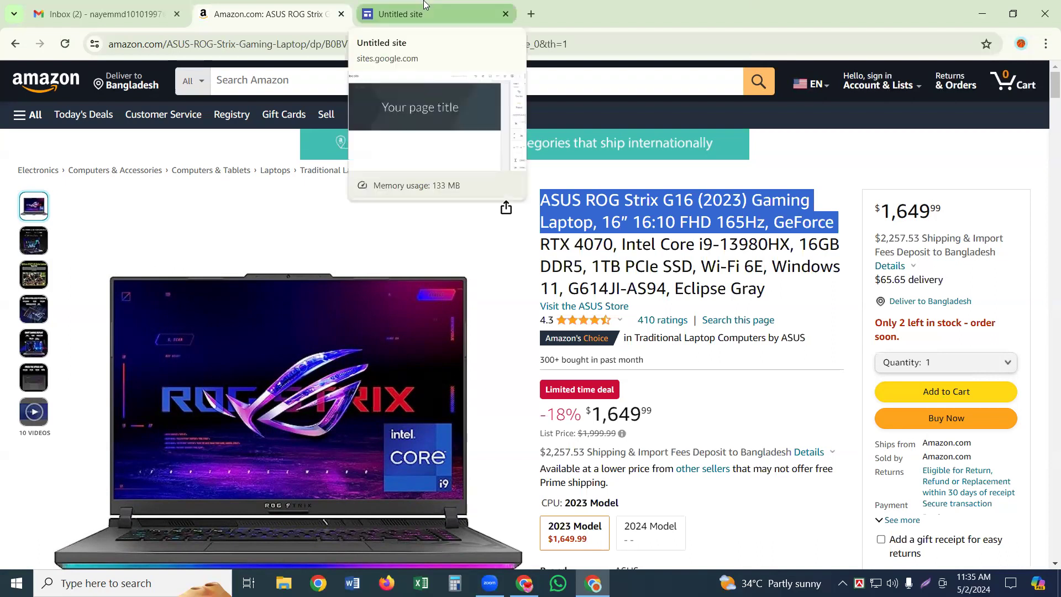
# - In Google Sites, name the site file "ASUS ROG Strix G16 (2023) Gaming Laptop, 16” 16:10 FHD 165Hz, GeForce" and leave the header's site name empty
pyautogui.click(425, 5)
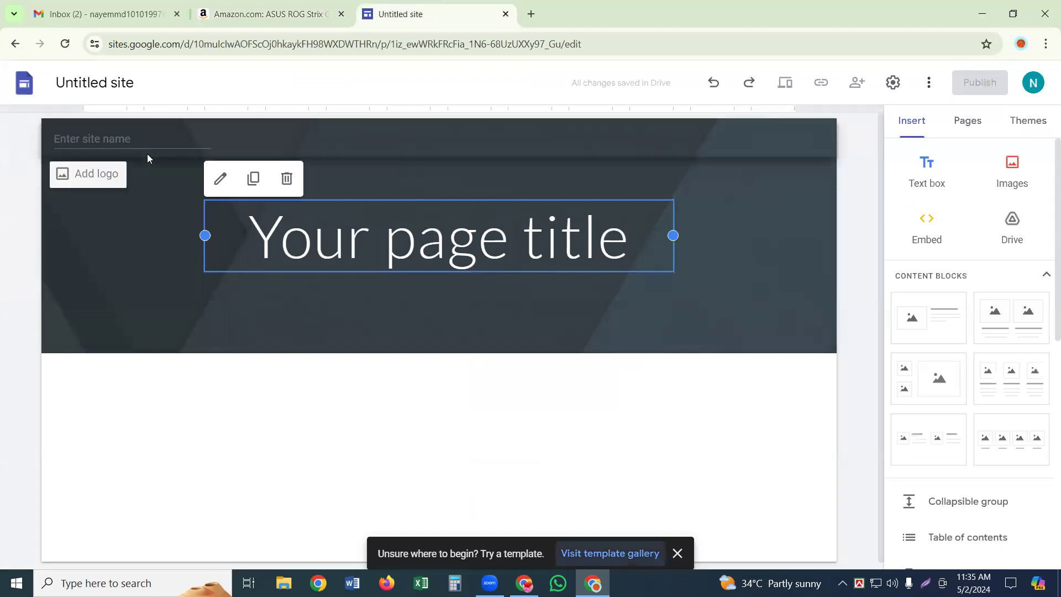
pyautogui.click(110, 83)
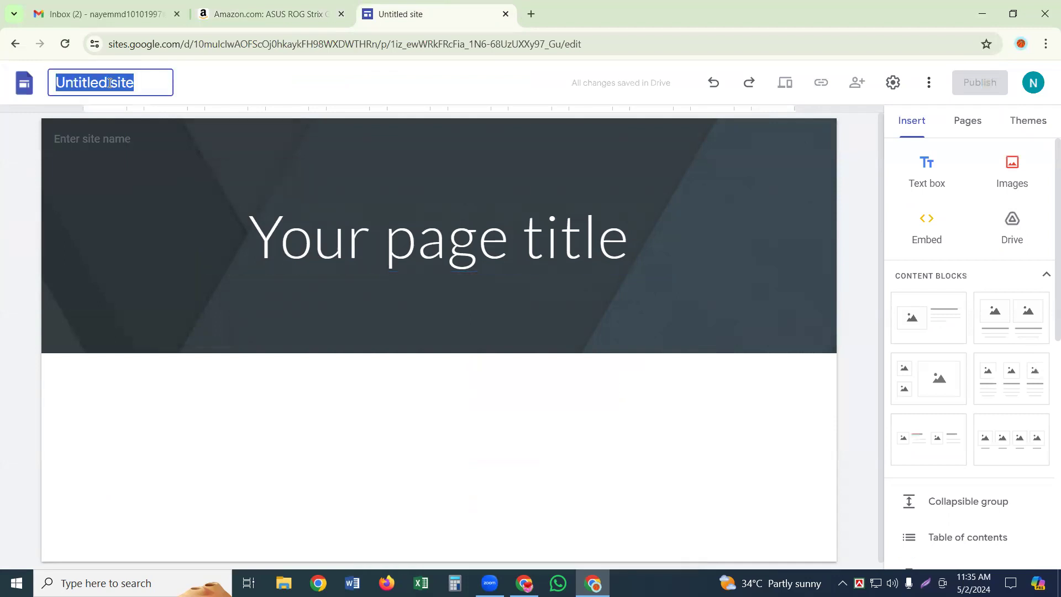
pyautogui.hotkey('ctrl', 'v')
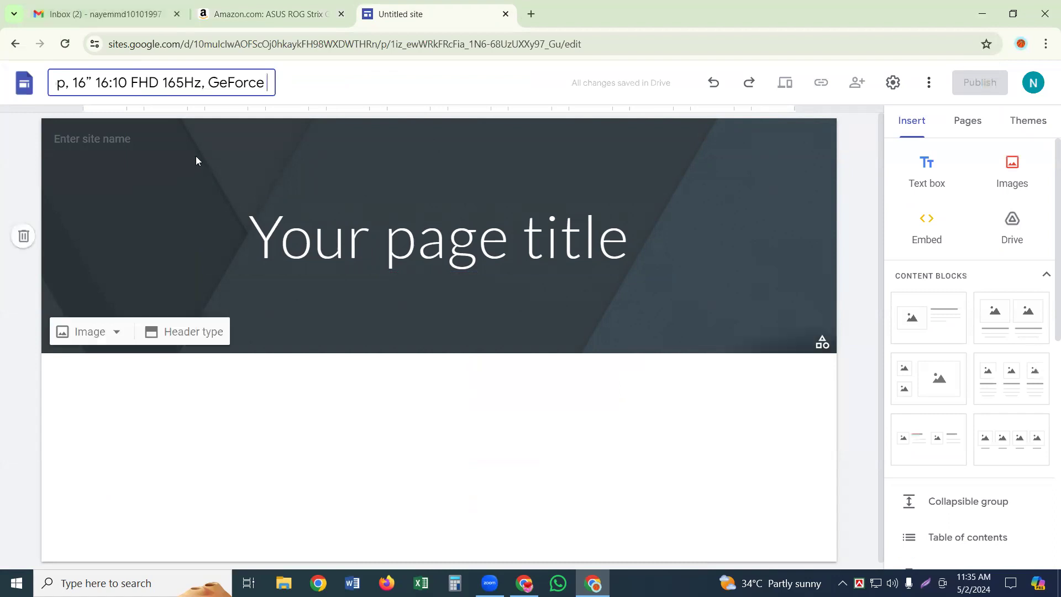
pyautogui.click(127, 137)
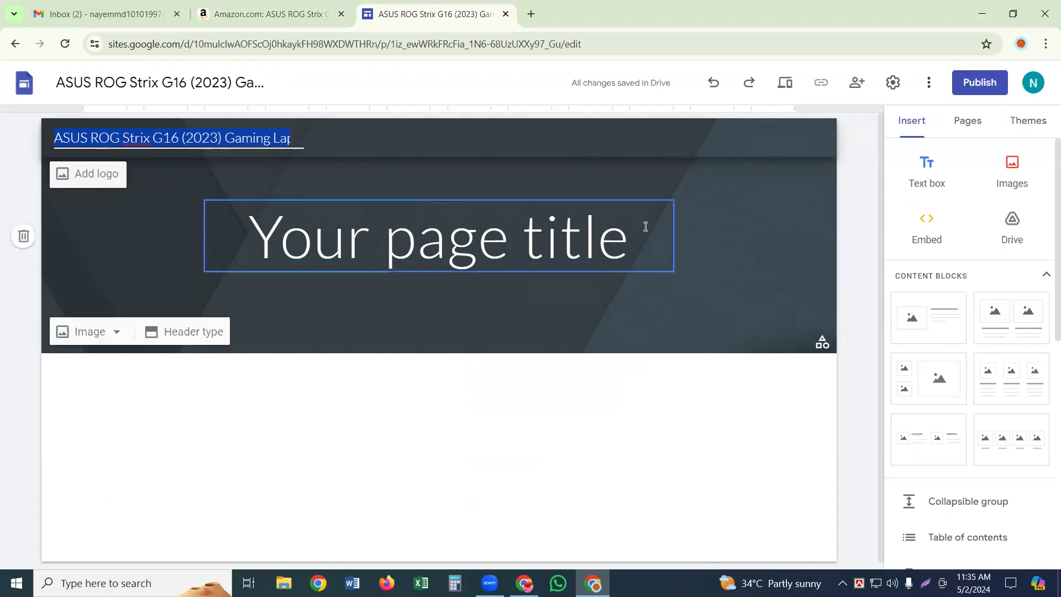
pyautogui.press('BackSpace')
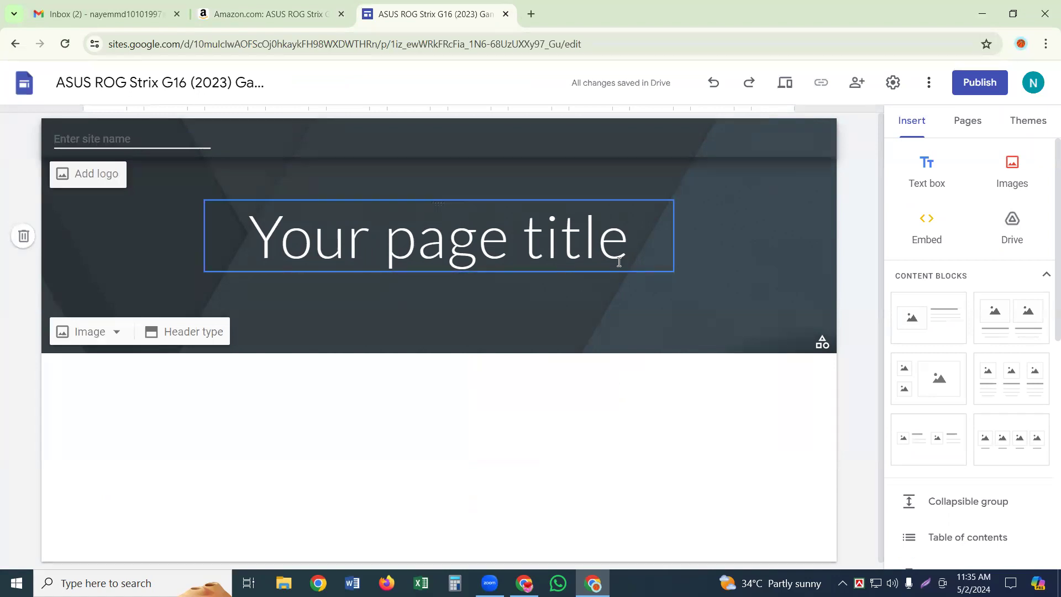
# - Delete the placeholder text "Your page title" from the header's title box
pyautogui.click(626, 222)
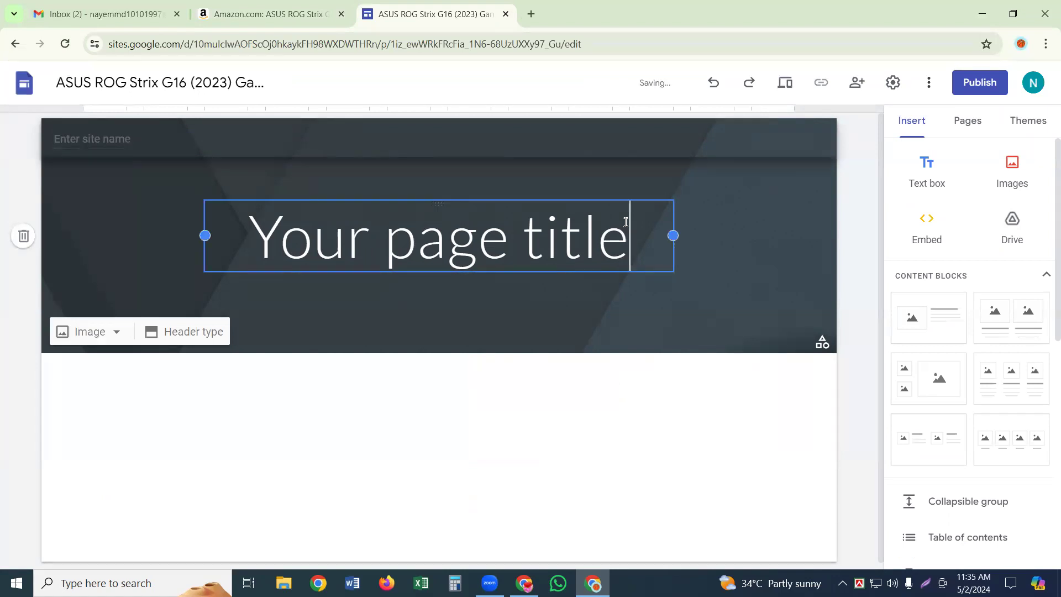
pyautogui.press('BackSpace')
pyautogui.press('BackSpace')
pyautogui.press('BackSpace')
pyautogui.press('BackSpace')
pyautogui.press('BackSpace')
pyautogui.press('BackSpace')
pyautogui.press('BackSpace')
pyautogui.press('BackSpace')
pyautogui.press('BackSpace')
pyautogui.press('BackSpace')
pyautogui.press('BackSpace')
pyautogui.press('BackSpace')
pyautogui.press('BackSpace')
pyautogui.press('BackSpace')
pyautogui.press('BackSpace')
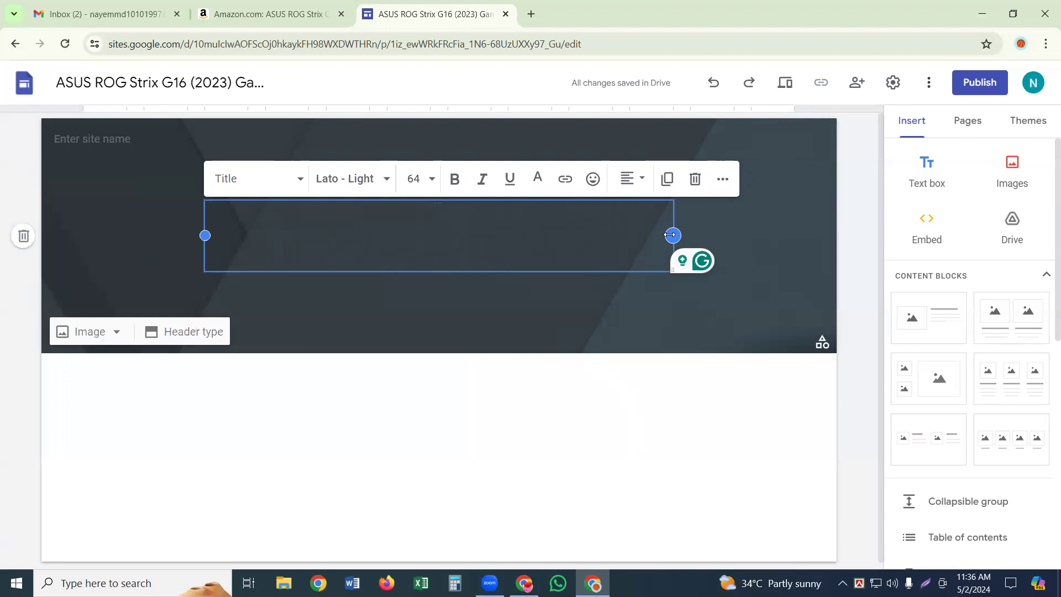
# - Widen the header's empty title box on both sides so it spans nearly the full header width
pyautogui.moveTo(672, 235); pyautogui.dragTo(862, 236)
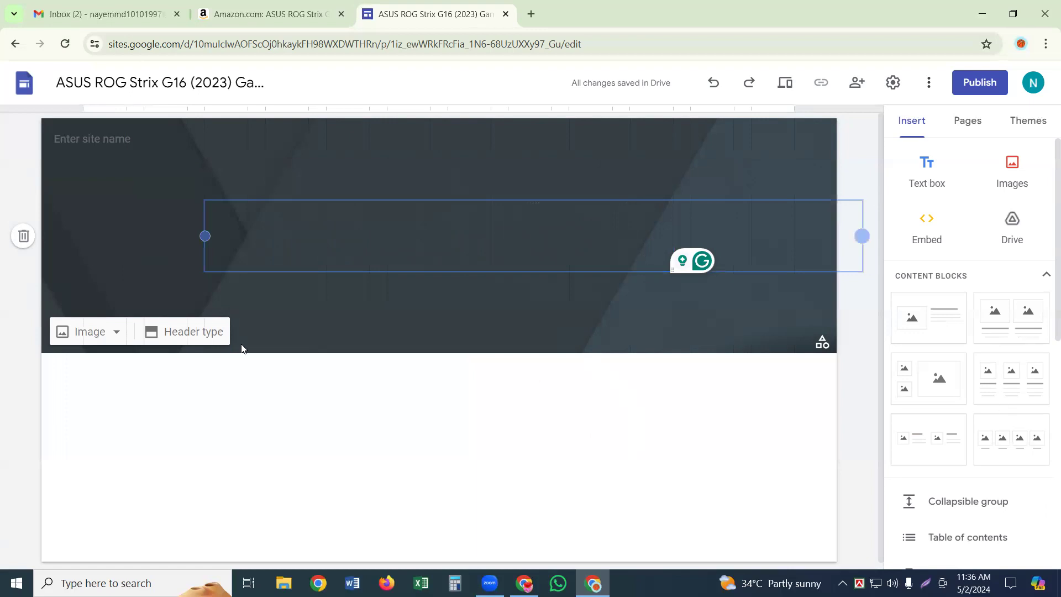
pyautogui.click(218, 229)
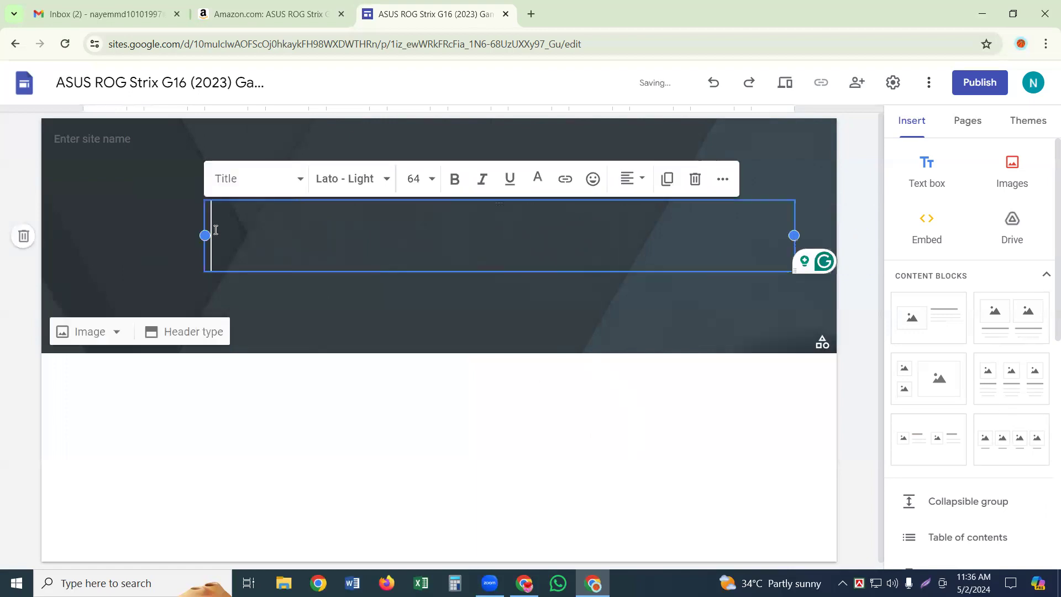
pyautogui.click(198, 232)
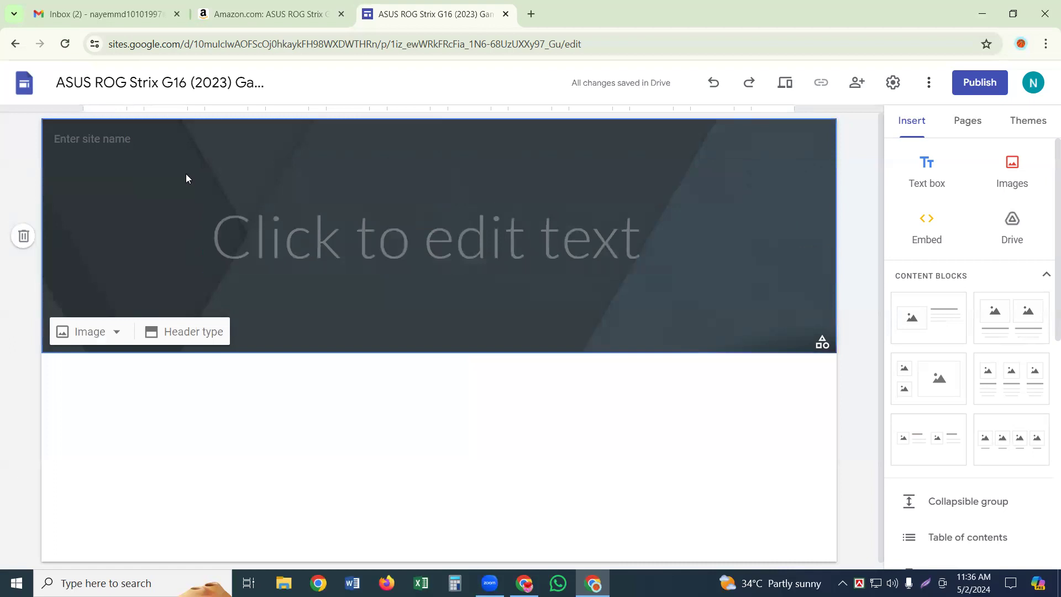
pyautogui.click(233, 216)
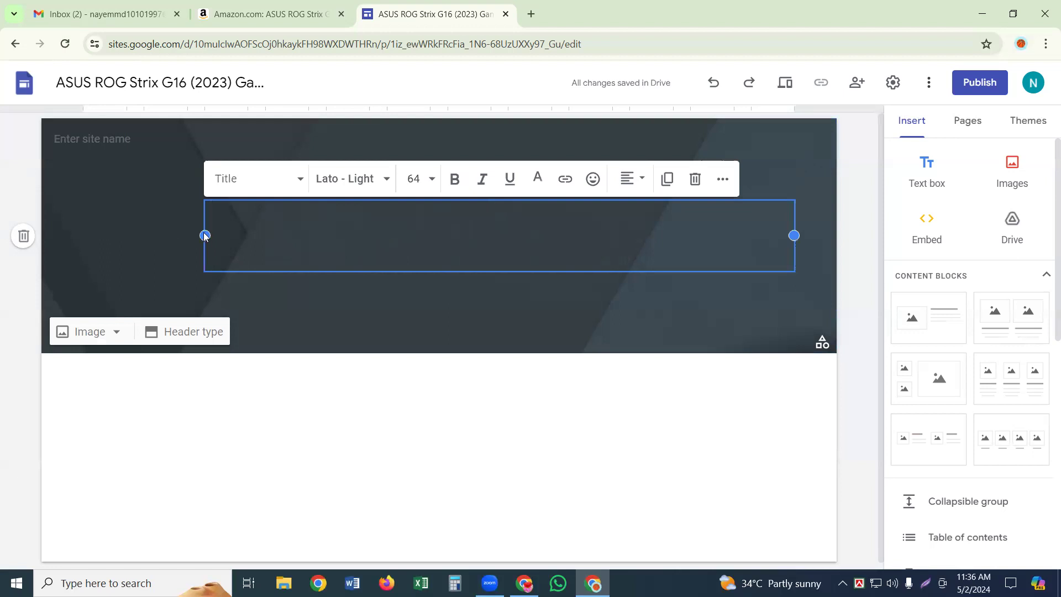
pyautogui.click(202, 234)
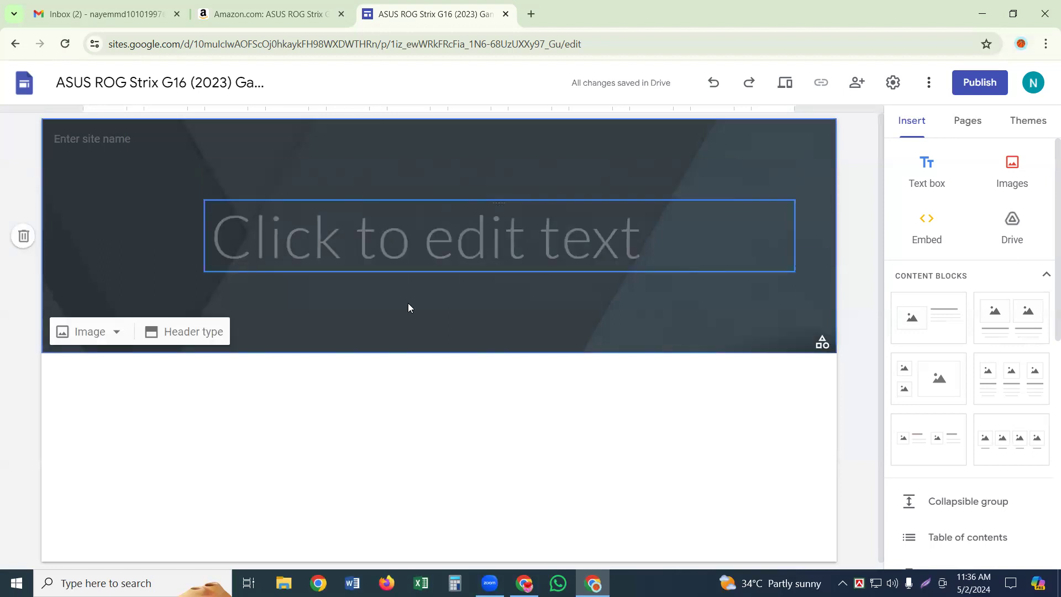
pyautogui.click(257, 239)
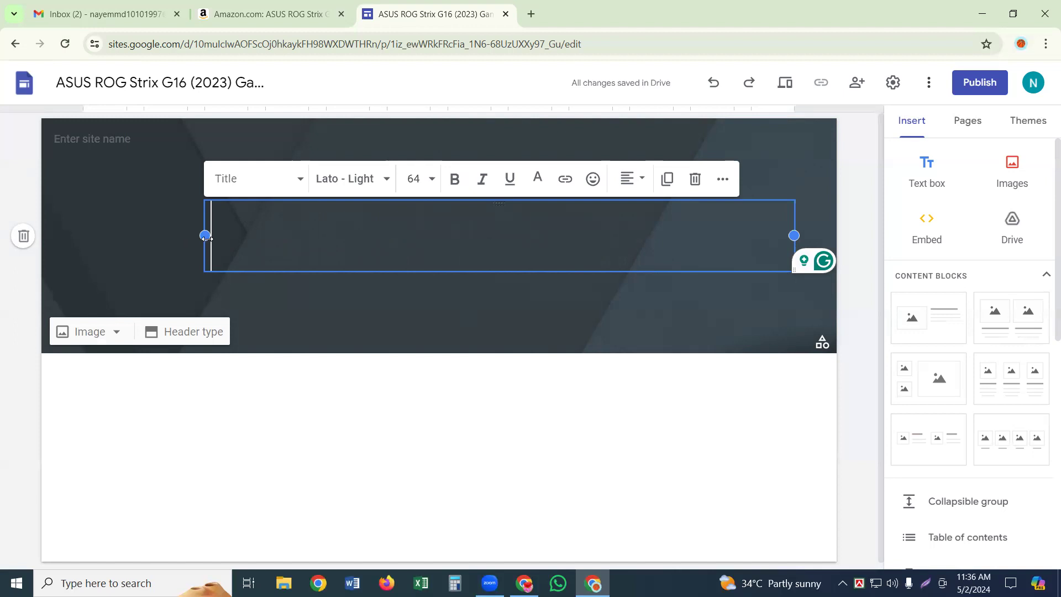
pyautogui.click(8, 114)
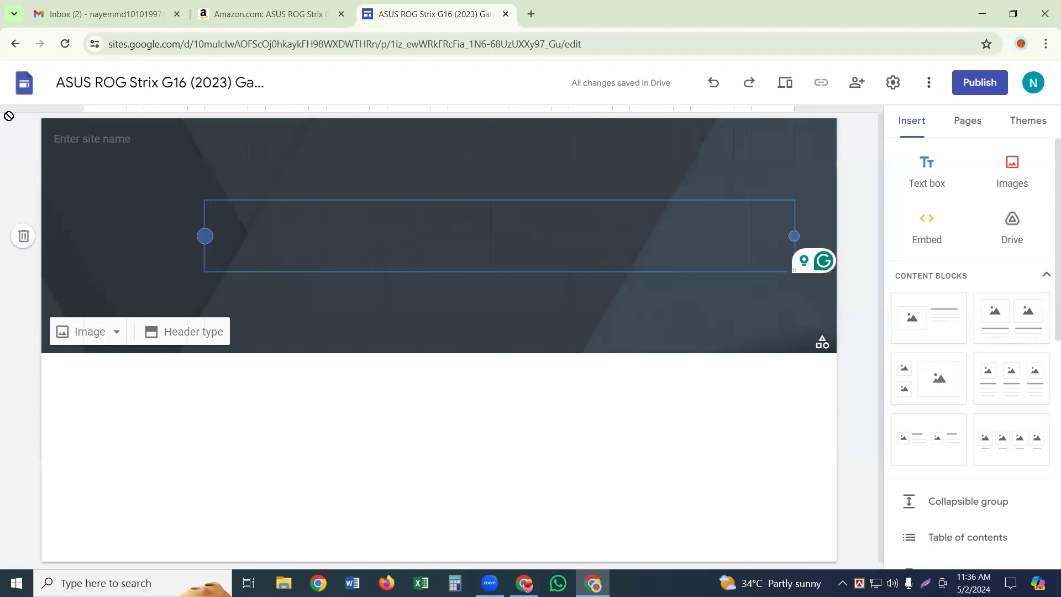
pyautogui.click(667, 222)
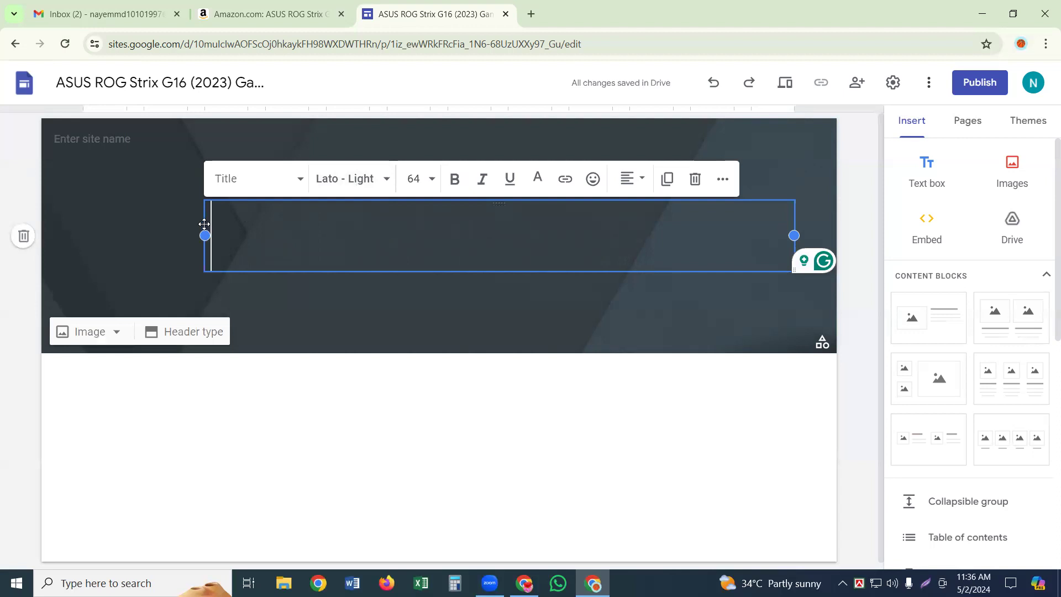
pyautogui.moveTo(201, 233); pyautogui.dragTo(8, 39)
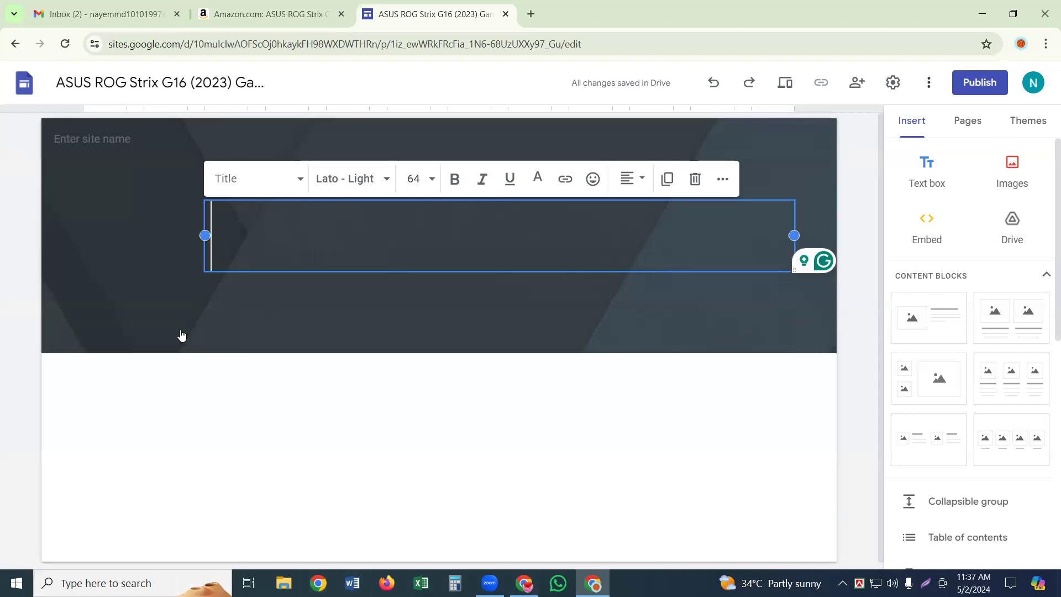
pyautogui.click(208, 302)
pyautogui.click(324, 244)
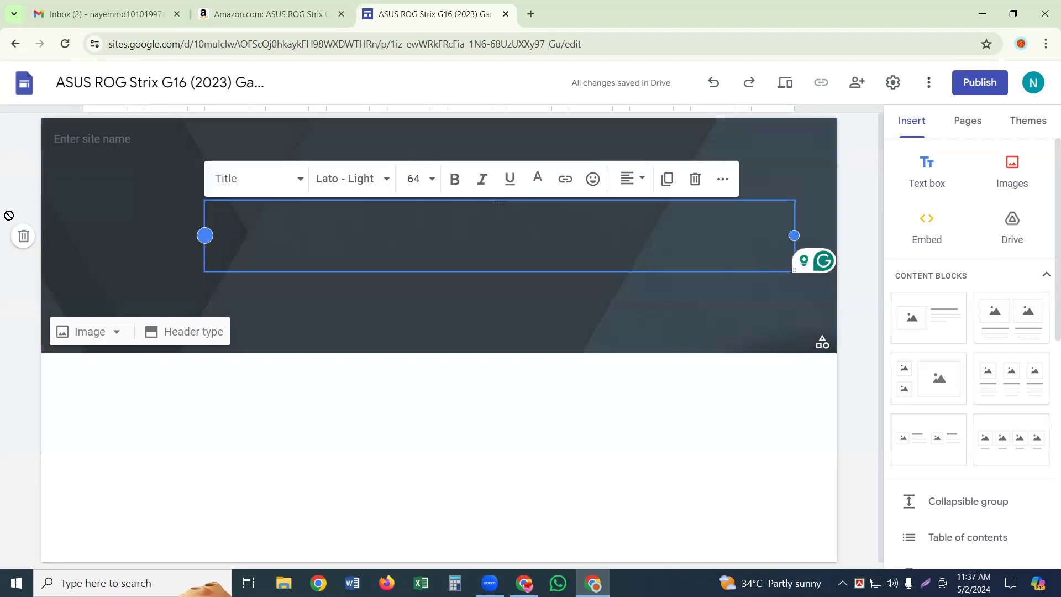
pyautogui.moveTo(8, 204); pyautogui.dragTo(9, 204)
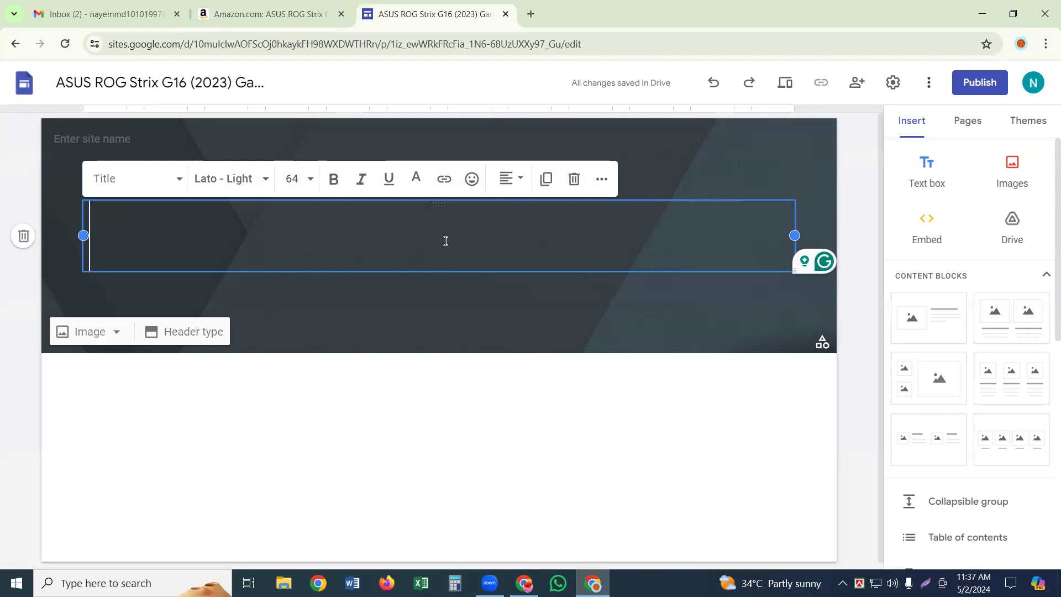
# - Paste the copied title "ASUS ROG Strix G16 (2023) Gaming Laptop, 16” 16:10 FHD 165Hz, GeForce" into the title box at font size 36
pyautogui.hotkey('ctrl', 'v')
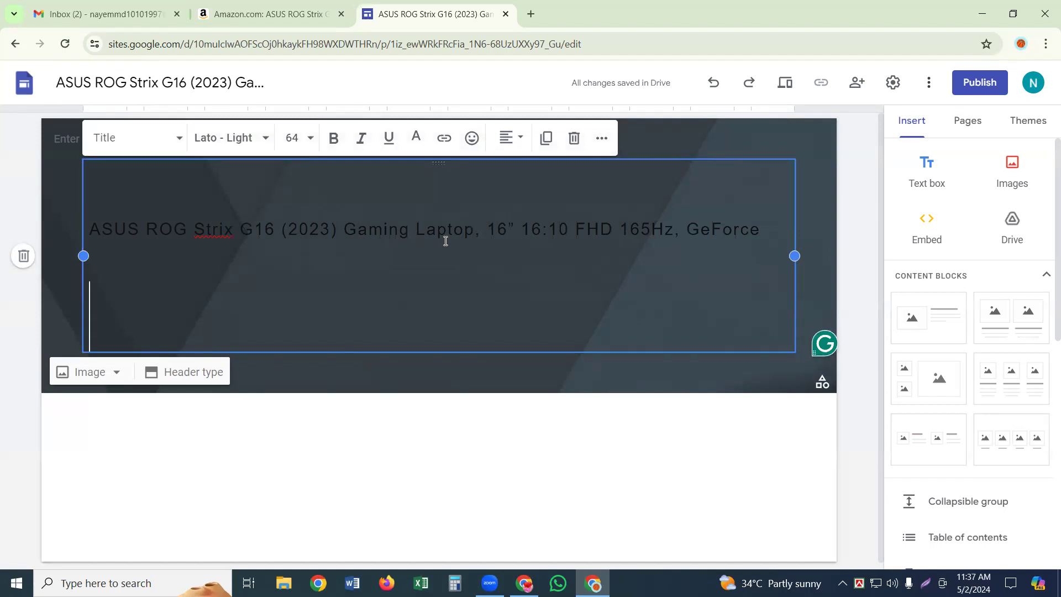
pyautogui.hotkey('ctrl', 'a')
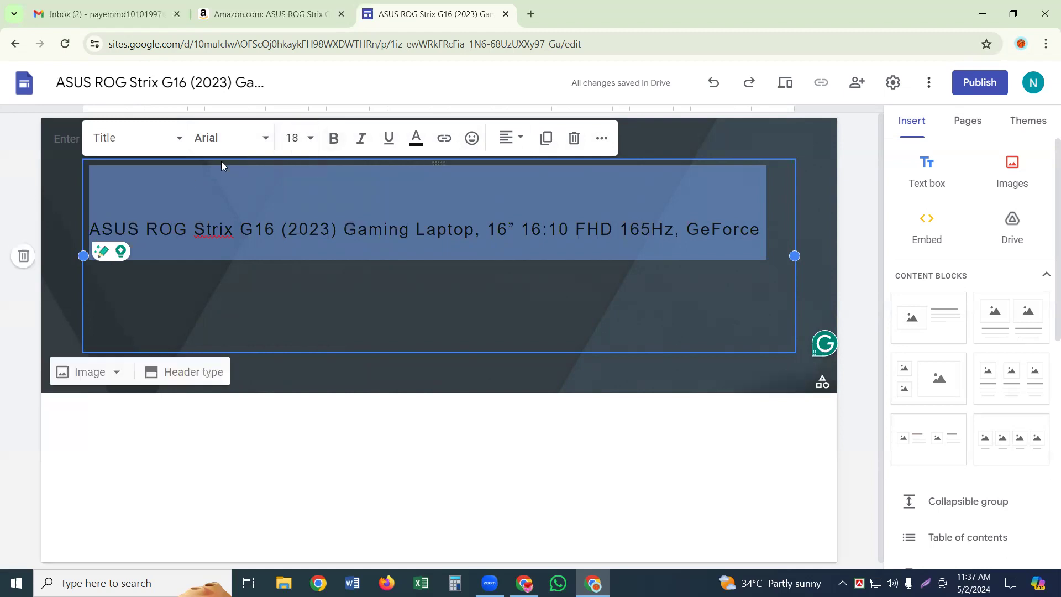
pyautogui.click(309, 141)
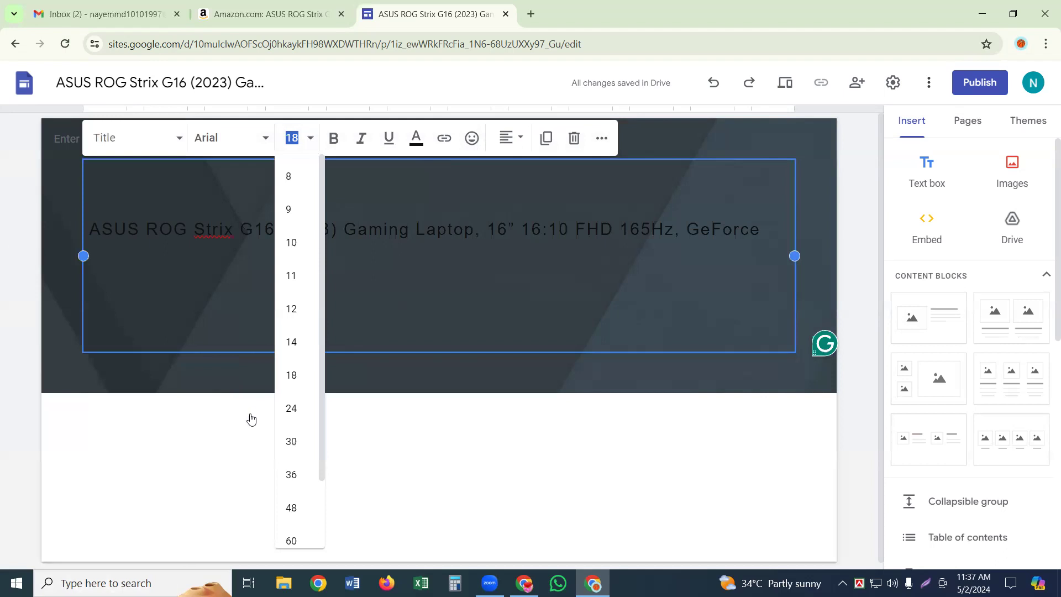
pyautogui.click(295, 473)
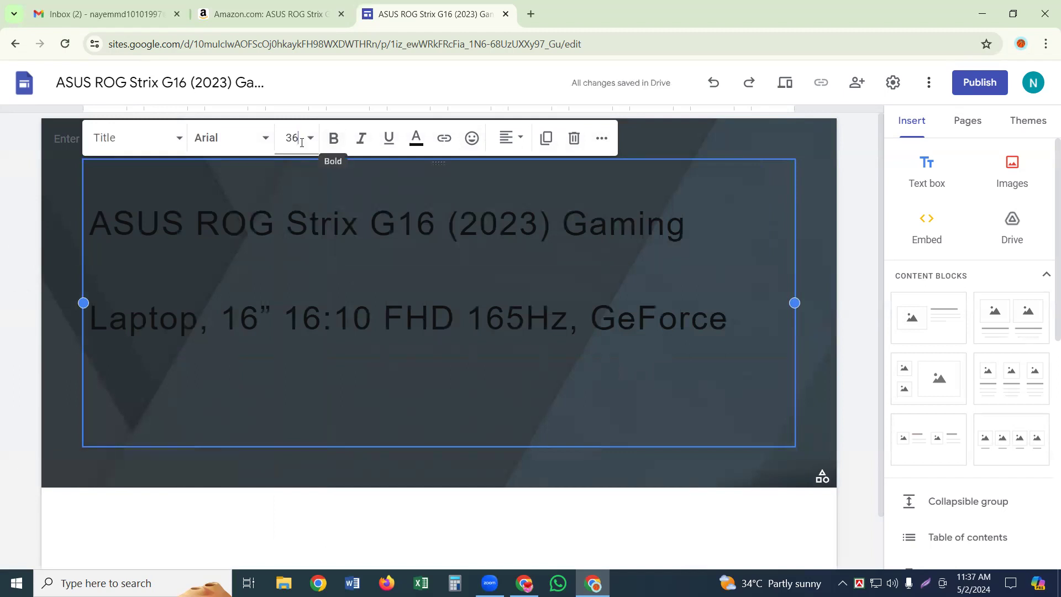
# - Format the header title as bold, bright green, centred text and delete the empty line below it
pyautogui.click(331, 138)
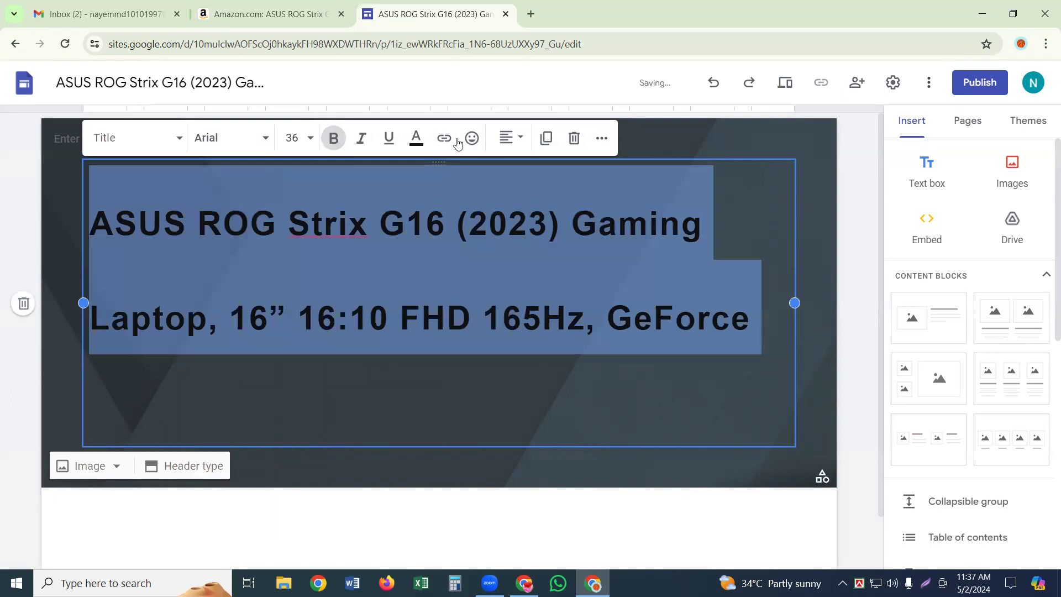
pyautogui.click(418, 141)
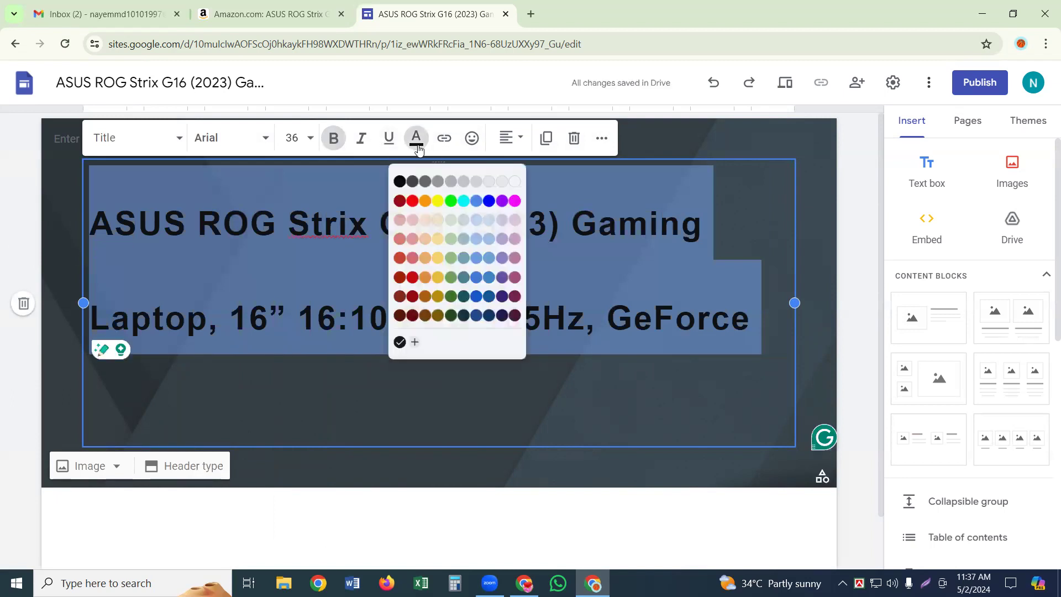
pyautogui.click(450, 186)
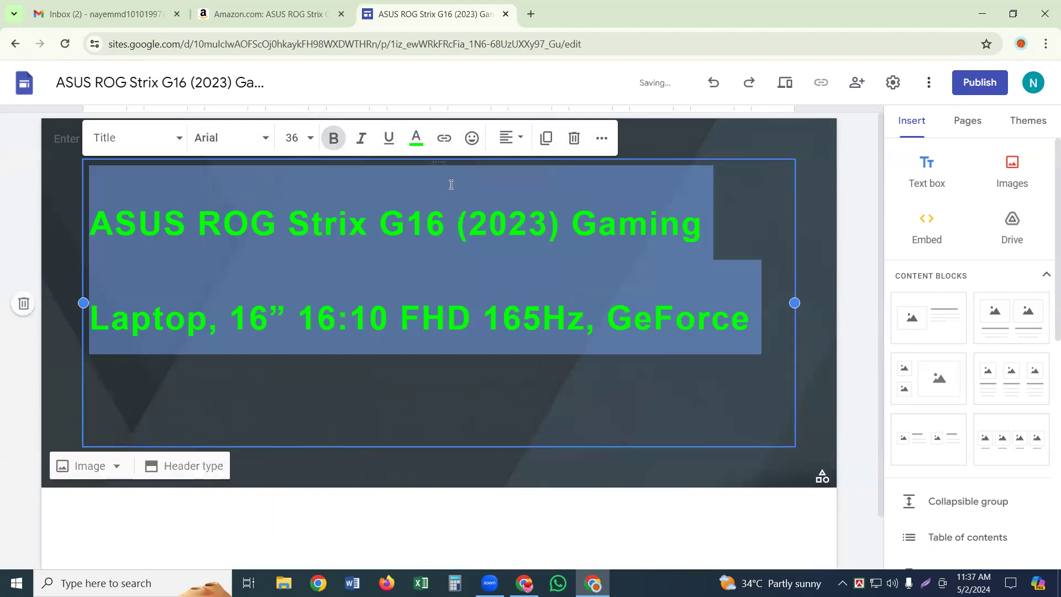
pyautogui.click(525, 141)
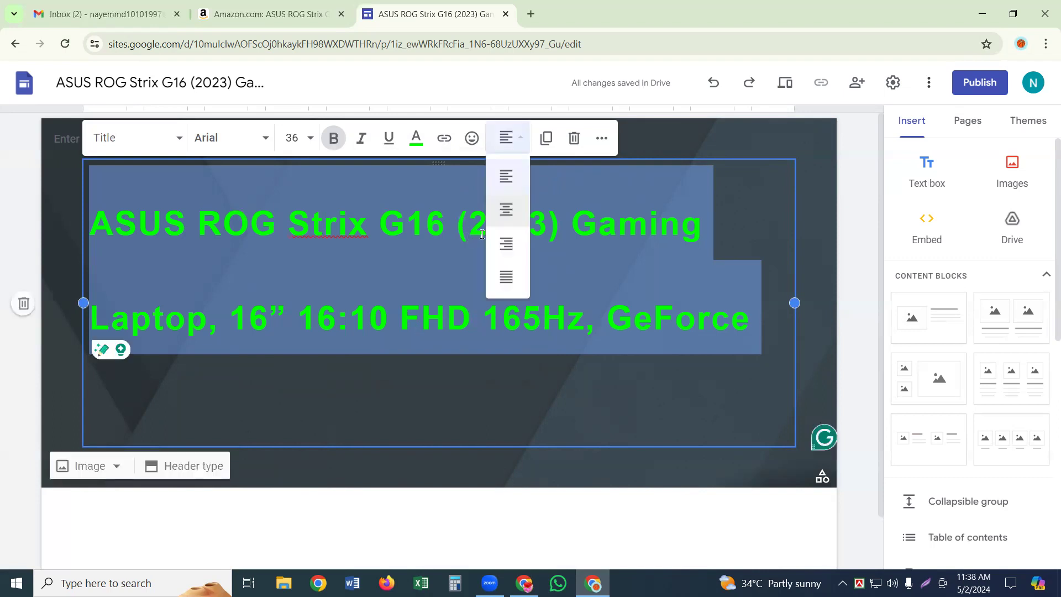
pyautogui.click(505, 211)
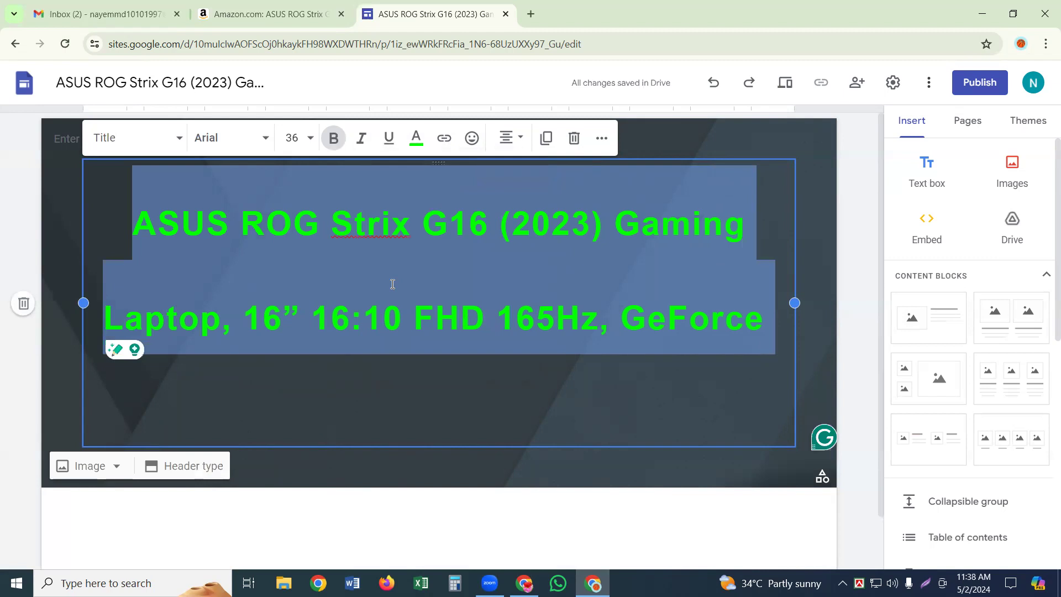
pyautogui.click(118, 413)
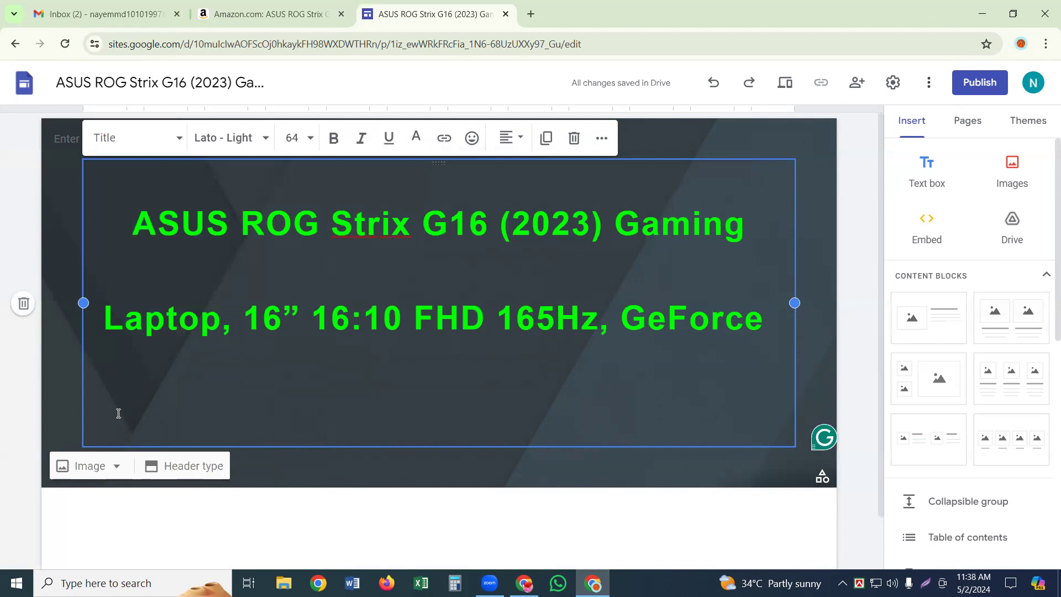
pyautogui.press('BackSpace')
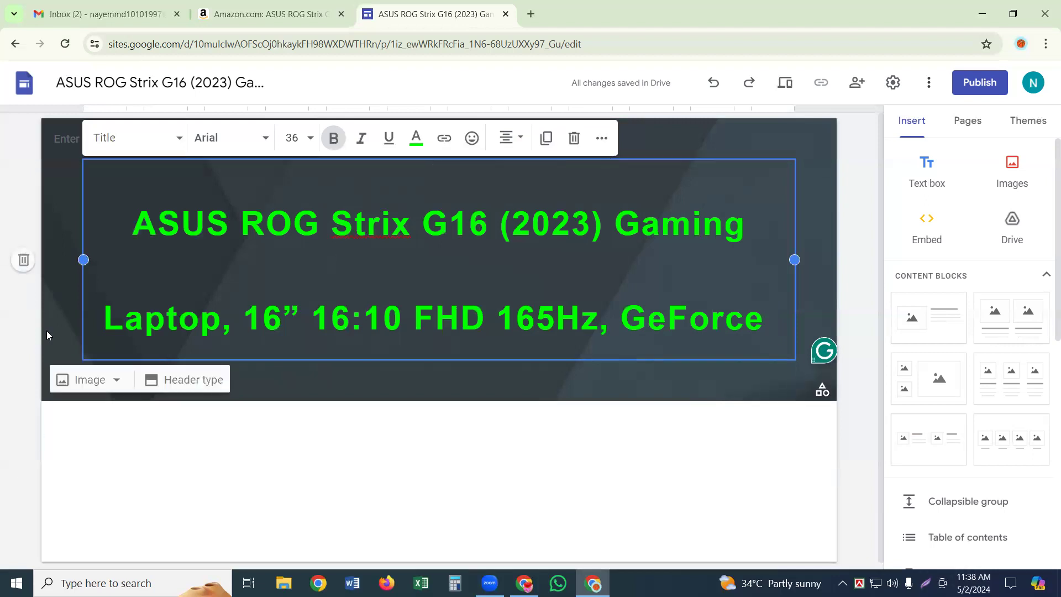
# - Replace the header background with the gallery photo of dark typewriter keys
pyautogui.click(106, 380)
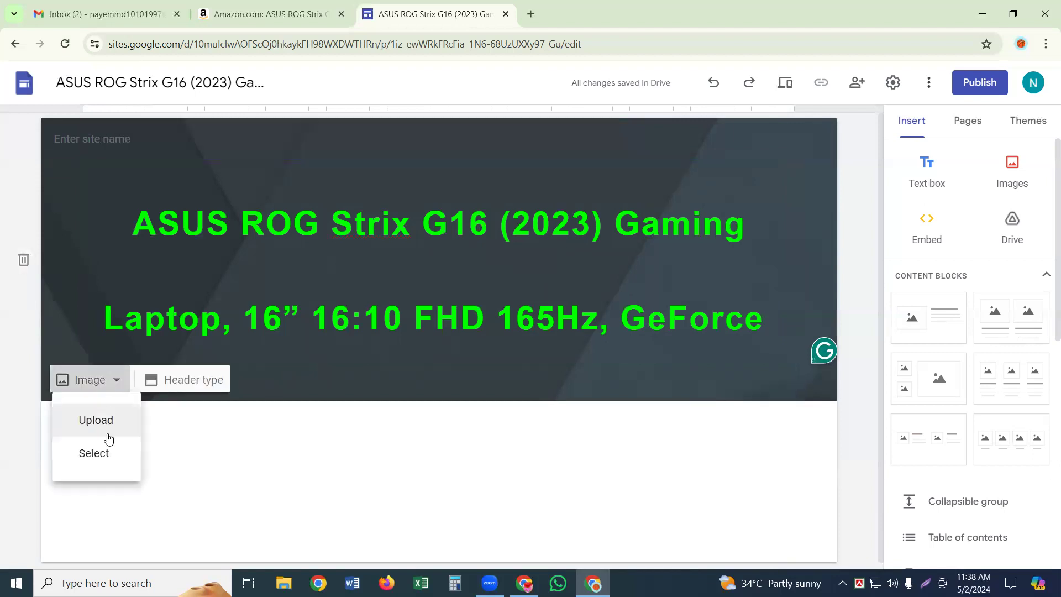
pyautogui.click(107, 452)
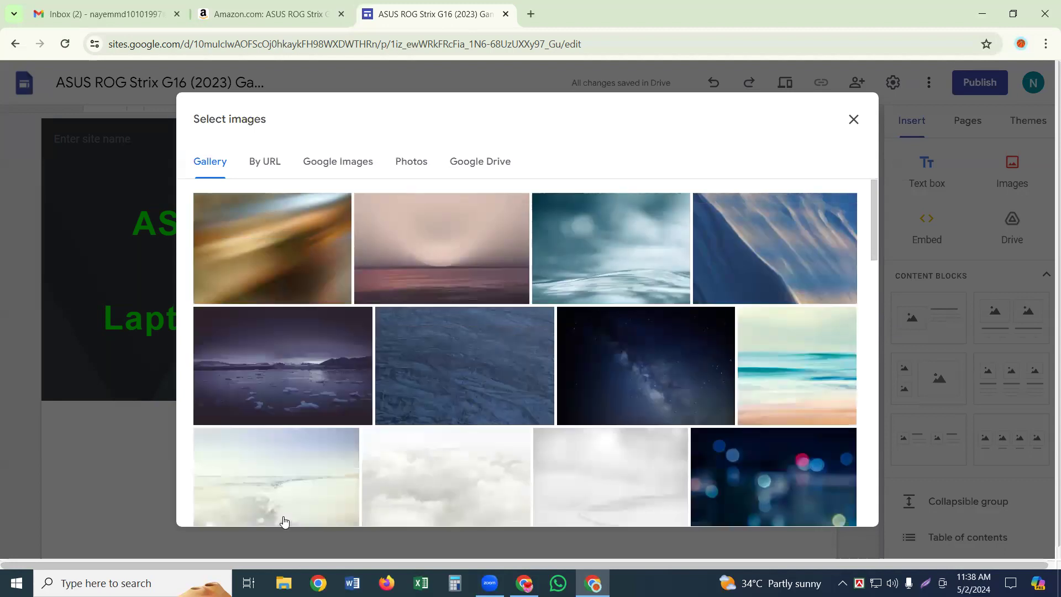
pyautogui.scroll(-5, 348, 485)
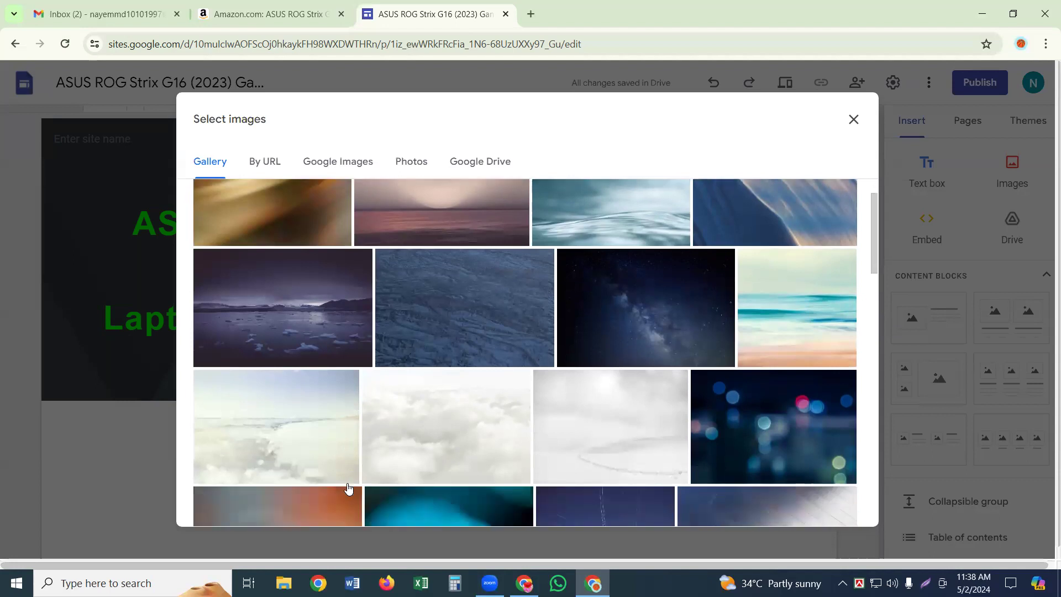
pyautogui.scroll(-5, 347, 497)
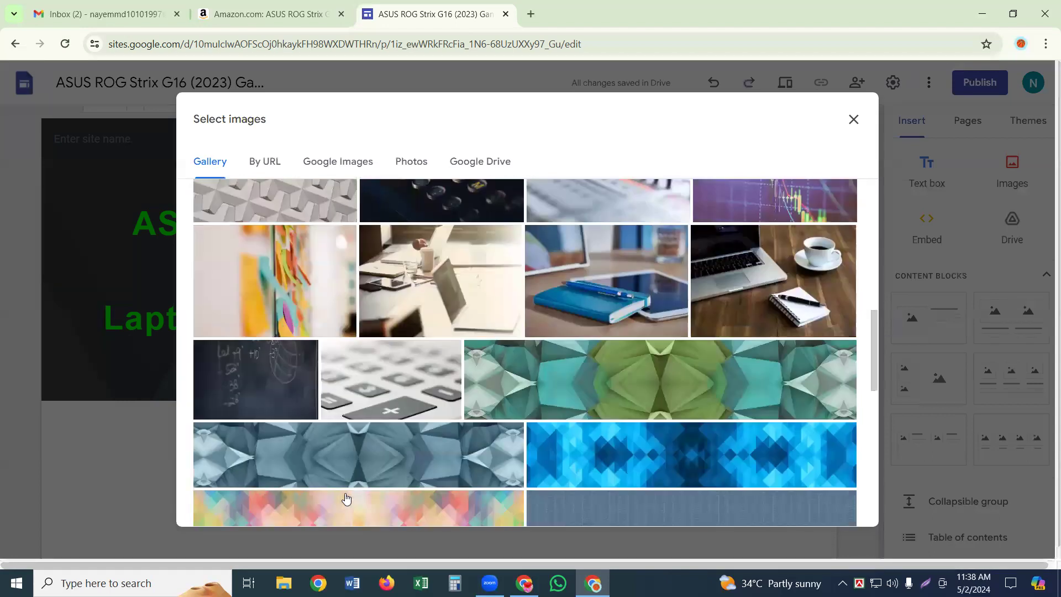
pyautogui.scroll(1, 354, 489)
pyautogui.scroll(1, 357, 485)
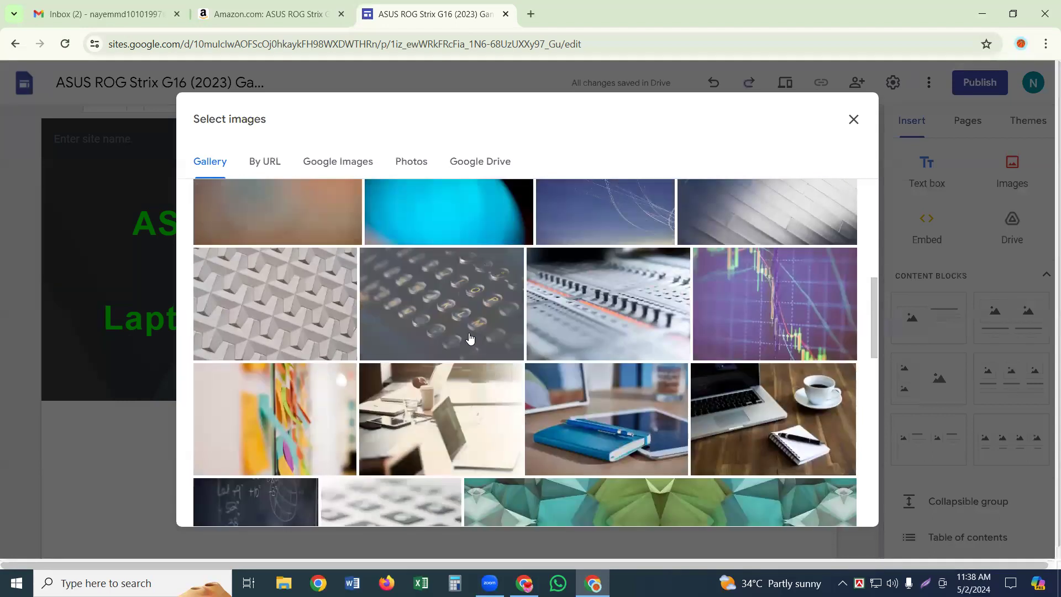
pyautogui.click(467, 261)
pyautogui.doubleClick(478, 301)
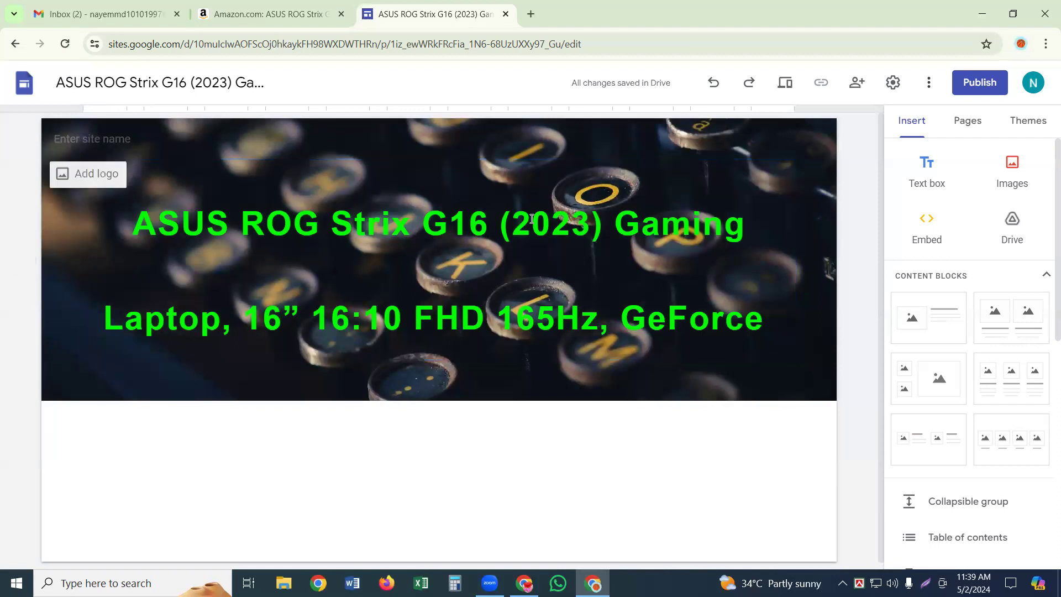
# - Close the laptop site's editor and open the Google Sites home page in a new browser tab, closing the spare blank tabs
pyautogui.click(531, 14)
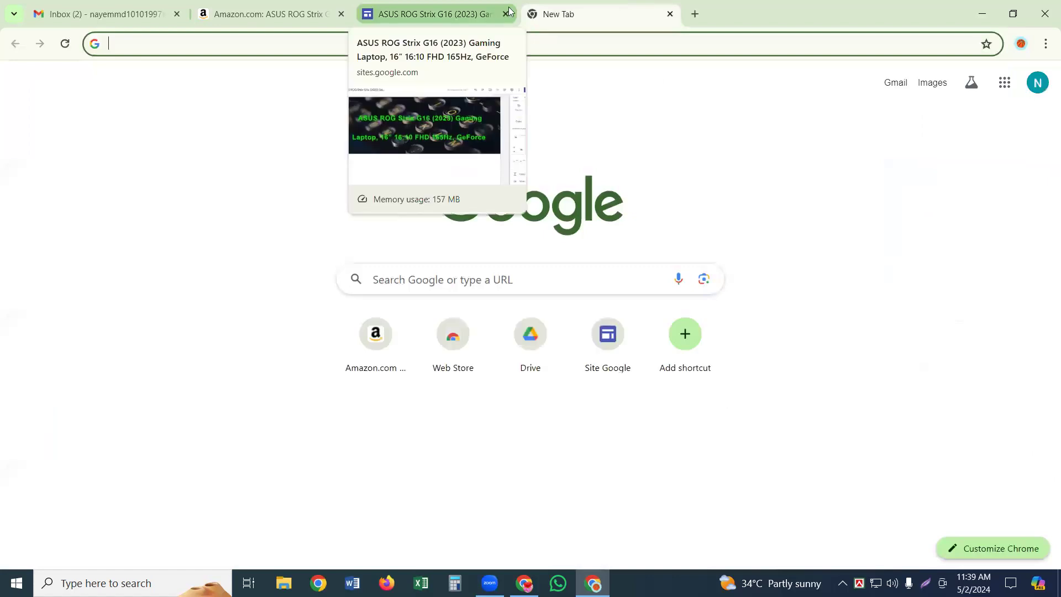
pyautogui.click(509, 10)
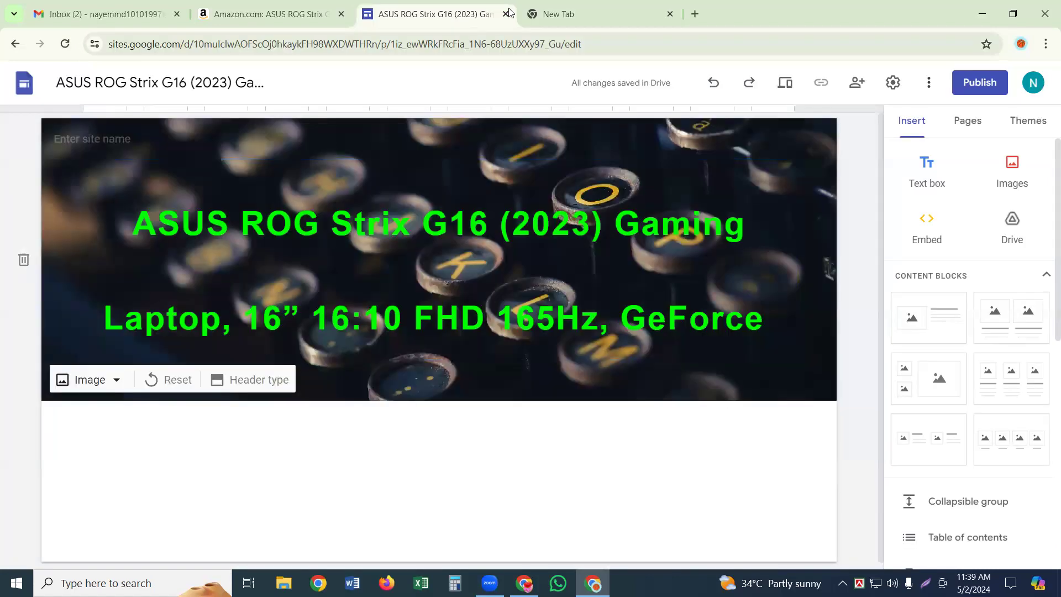
pyautogui.click(507, 14)
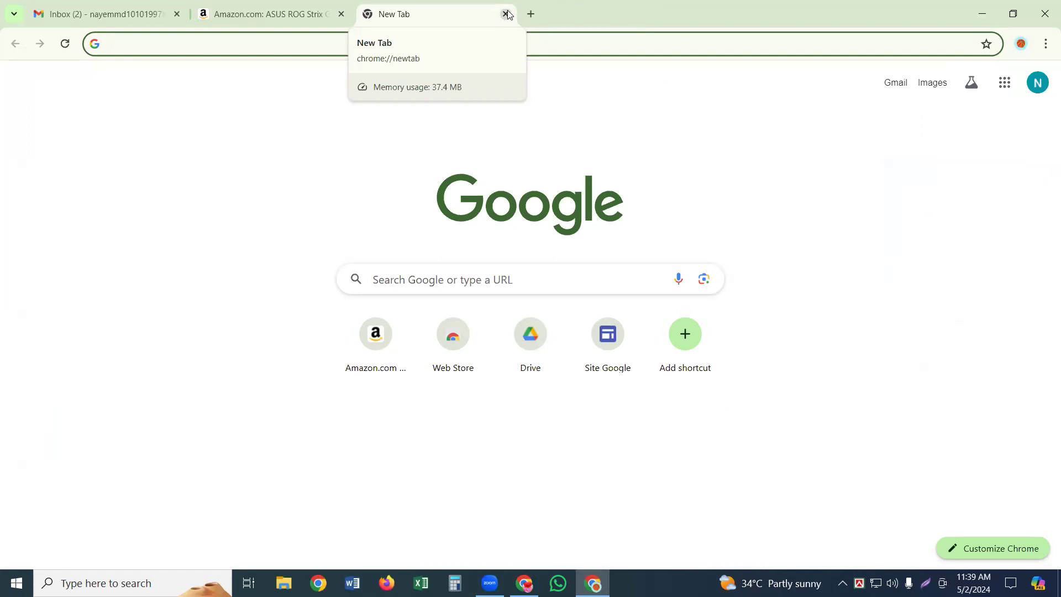
pyautogui.click(507, 13)
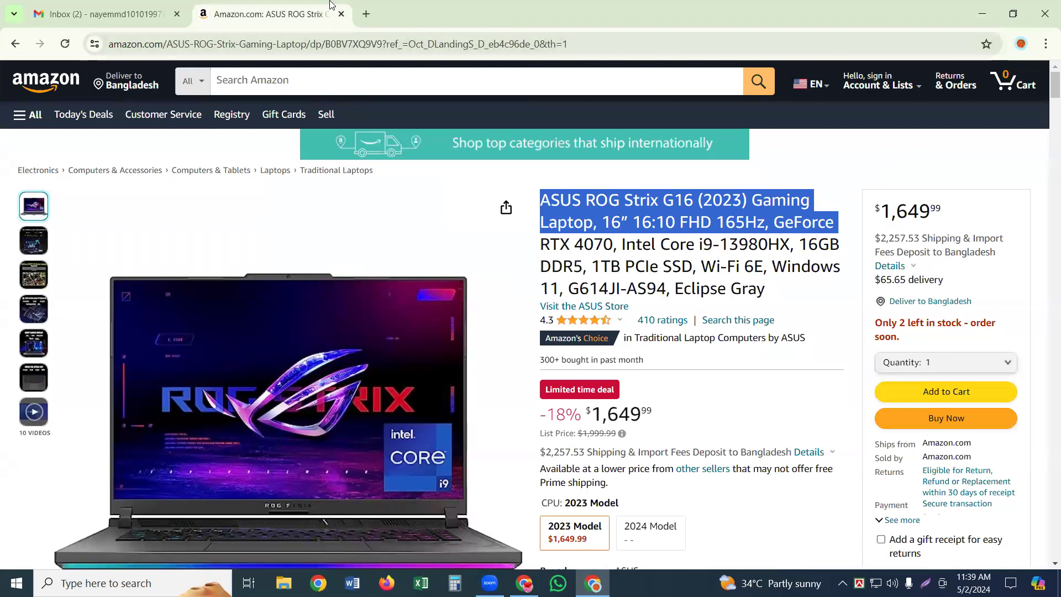
pyautogui.click(373, 7)
pyautogui.click(373, 9)
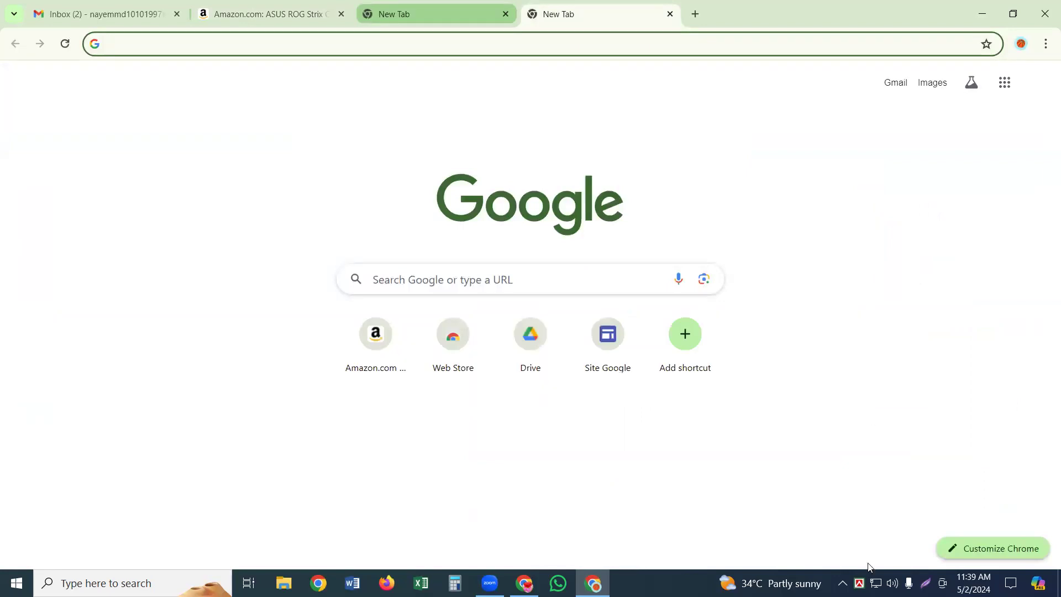
pyautogui.click(578, 328)
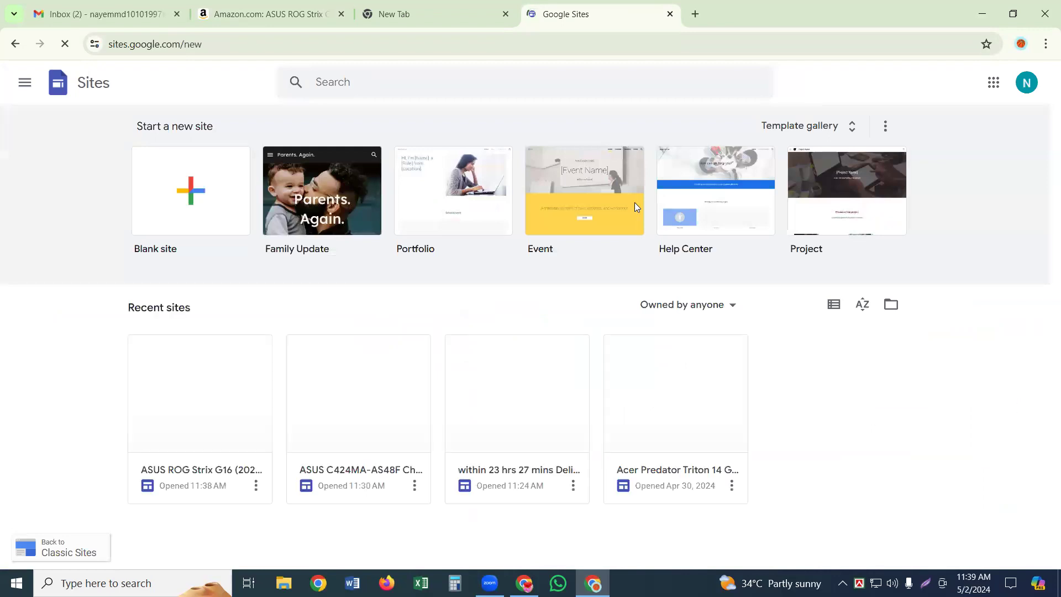
pyautogui.click(505, 13)
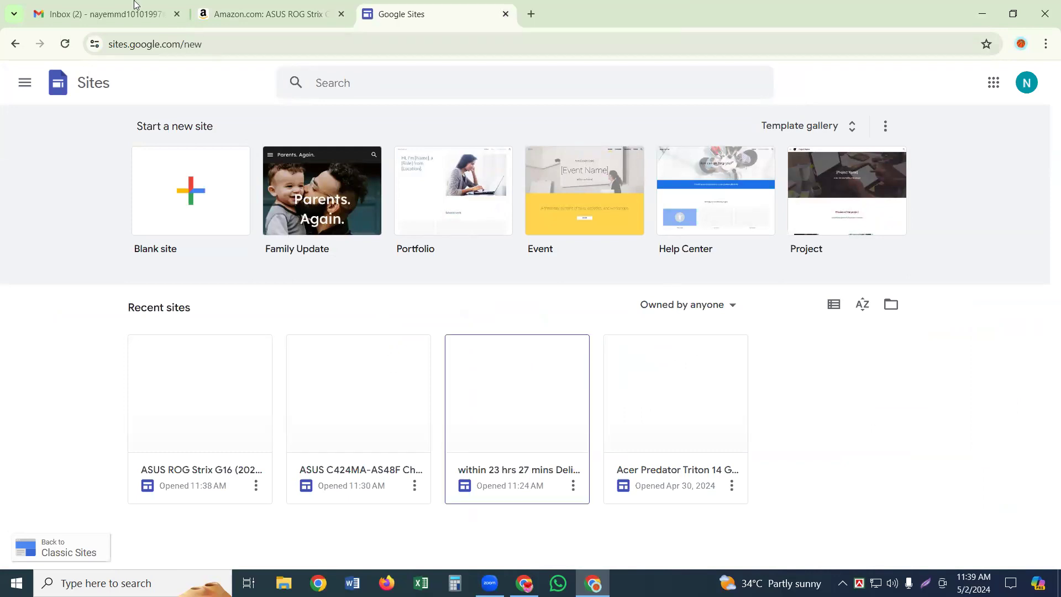
# - On the Amazon laptop page, open the ASUS ROG Strix G15 (2021) listing from the top rated similar items
pyautogui.click(280, 7)
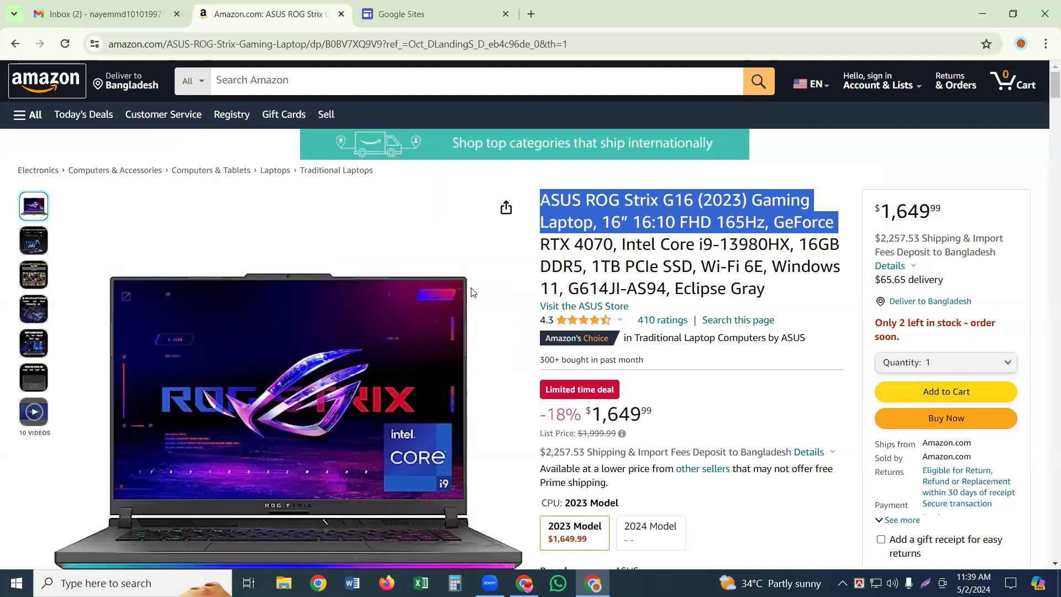
pyautogui.scroll(-7, 464, 318)
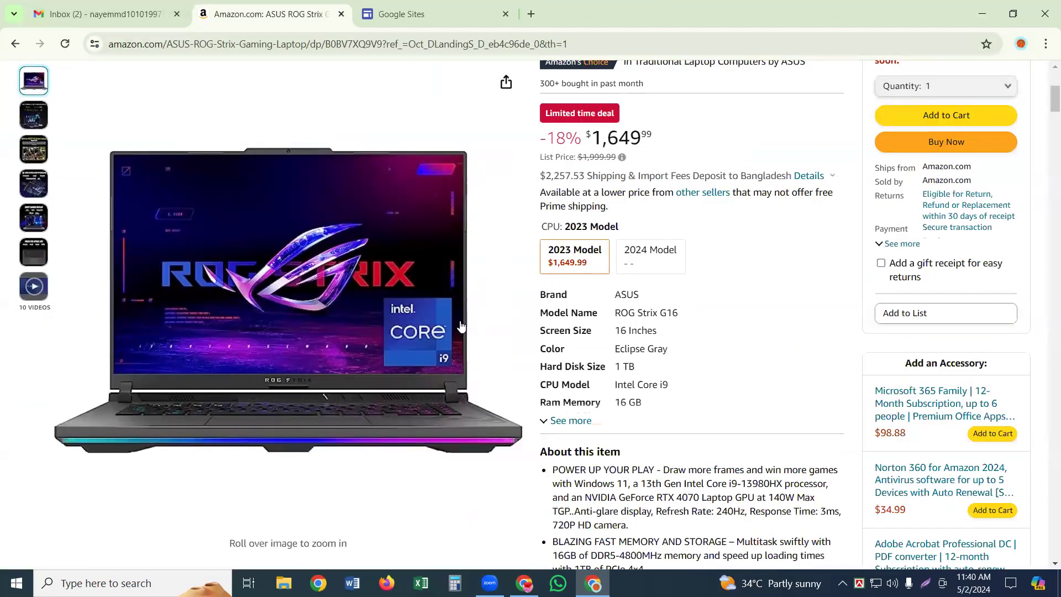
pyautogui.moveTo(356, 479)
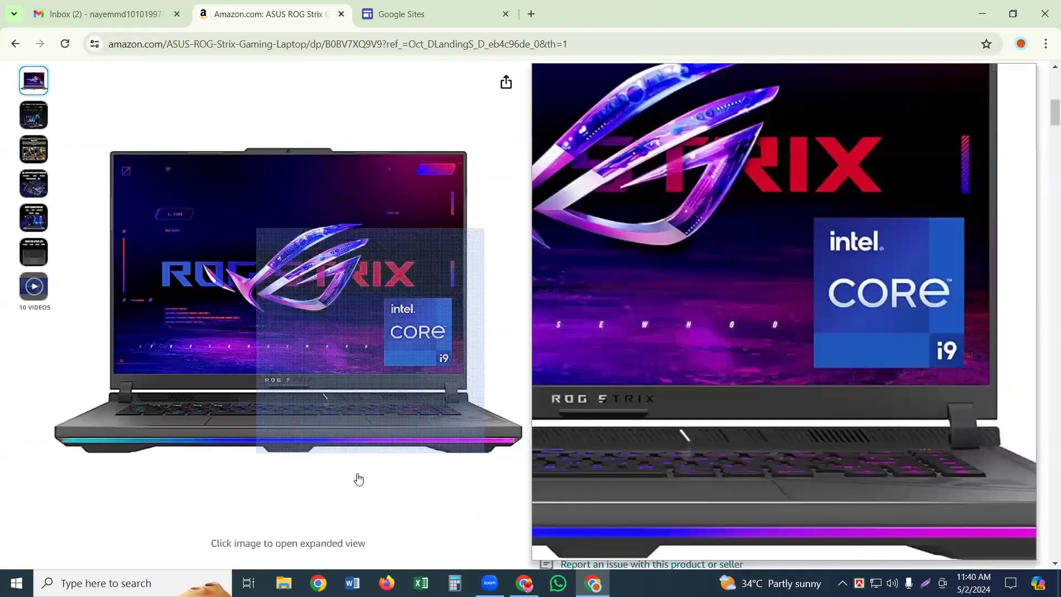
pyautogui.scroll(-3, 359, 478)
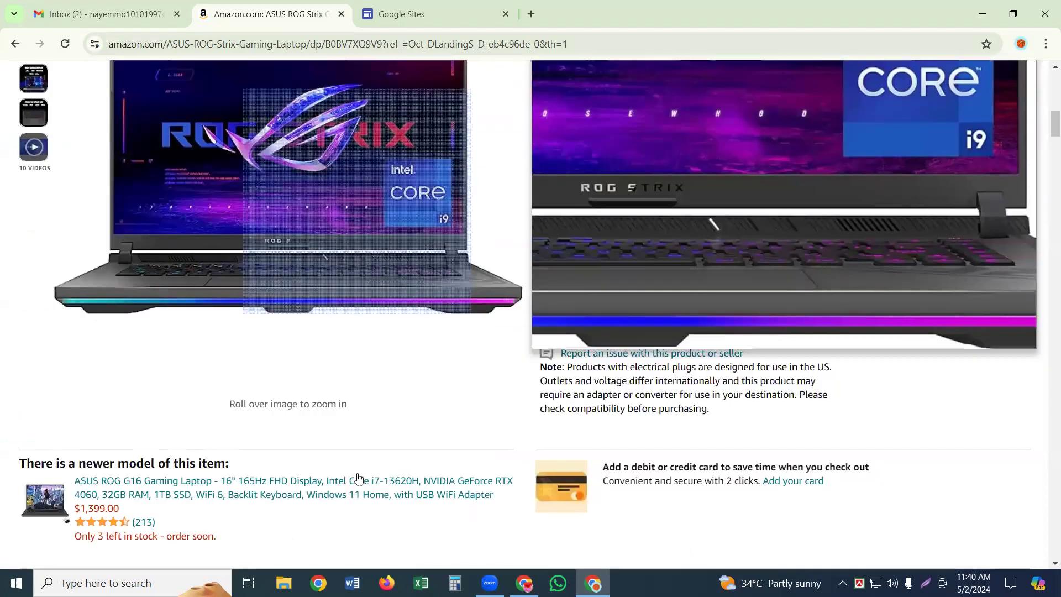
pyautogui.scroll(-8, 359, 478)
pyautogui.scroll(-1, 358, 478)
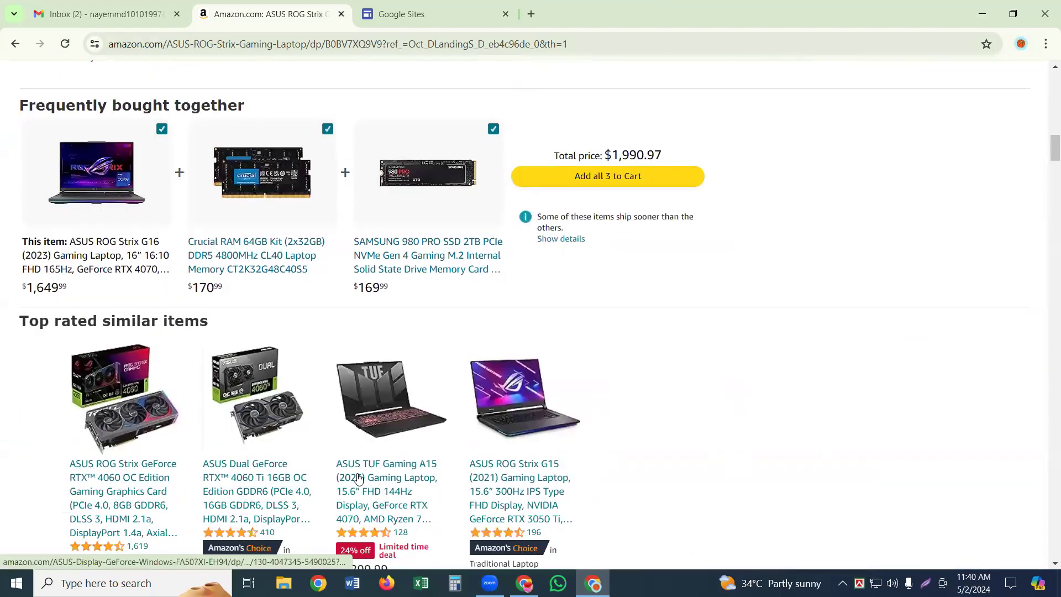
pyautogui.scroll(-1, 358, 478)
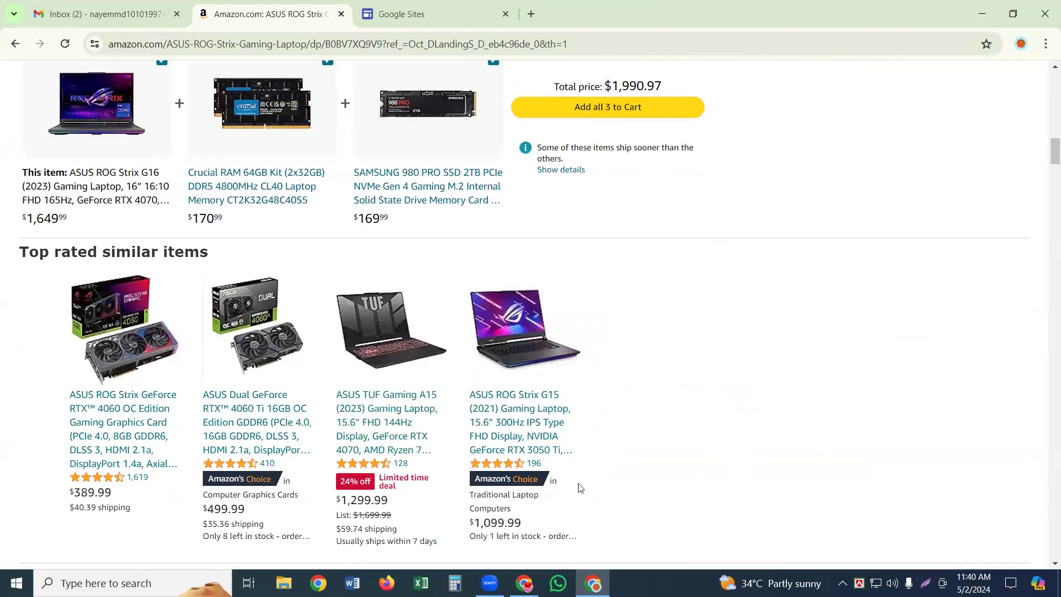
pyautogui.click(485, 323)
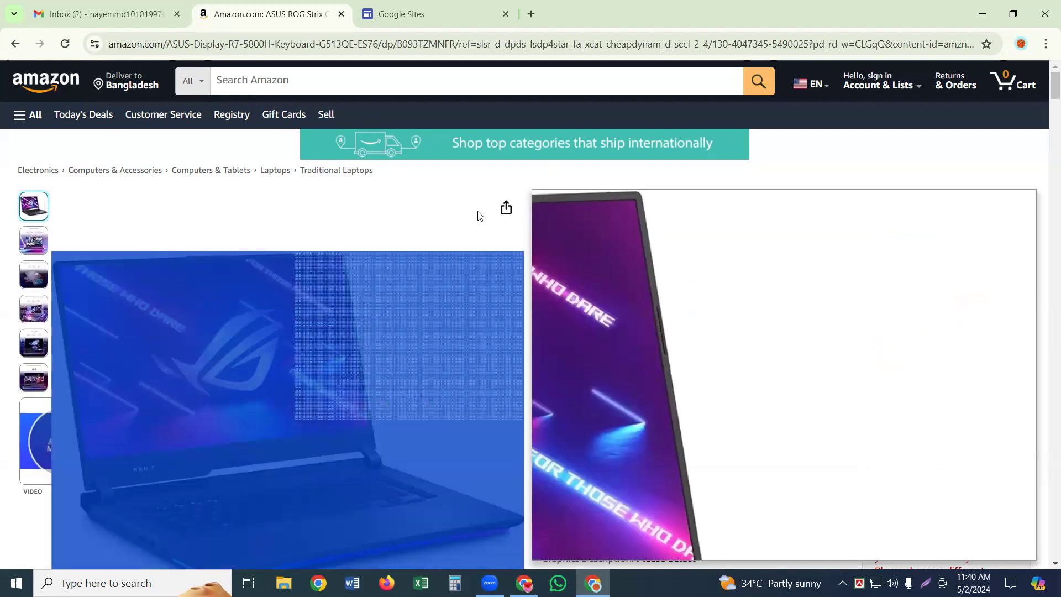
# - Close the enlarged product image and copy the title's opening, "ASUS ROG Strix G15 (2021) Gaming Laptop, 15.6” 300Hz IPS Type FHD"
pyautogui.click(479, 212)
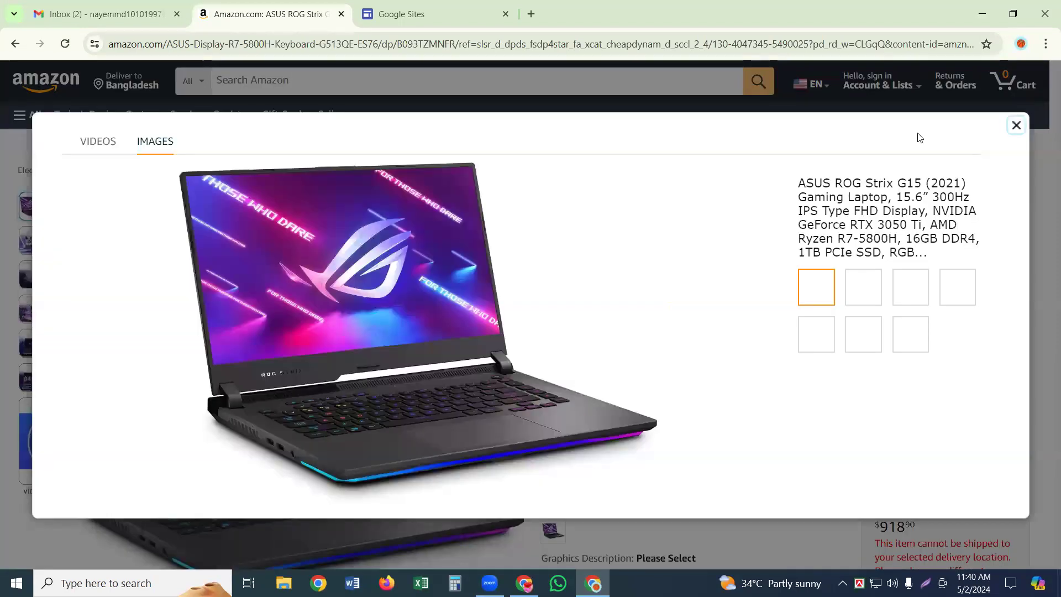
pyautogui.click(1019, 126)
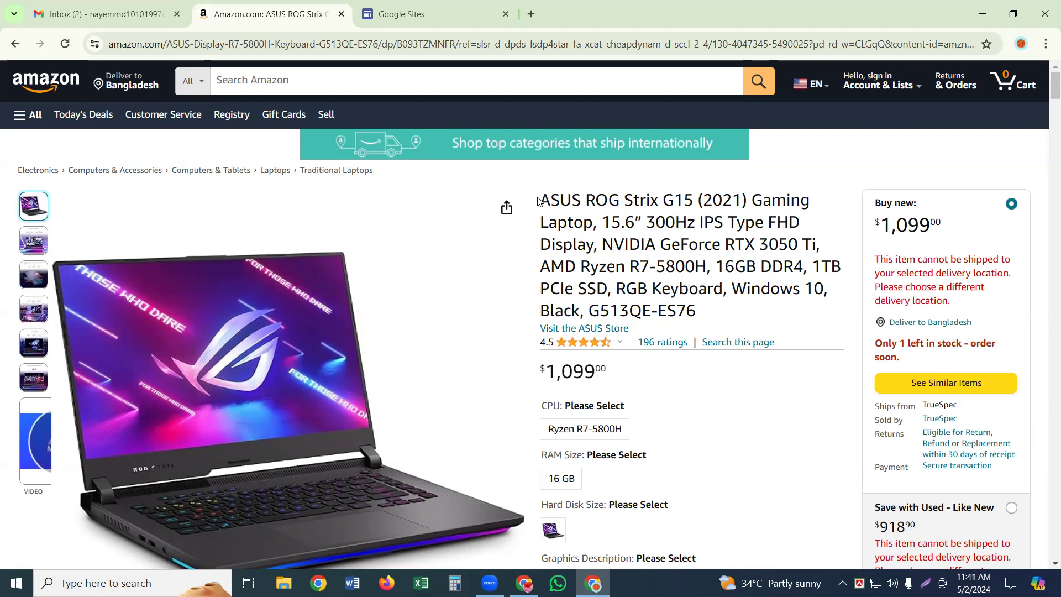
pyautogui.moveTo(539, 201); pyautogui.dragTo(541, 245)
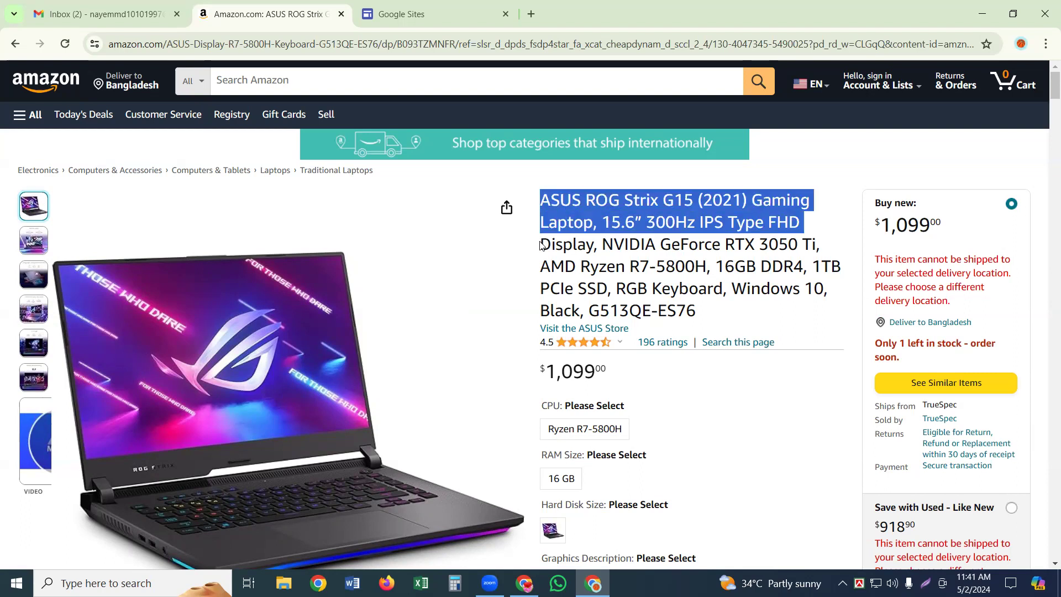
pyautogui.click(533, 179)
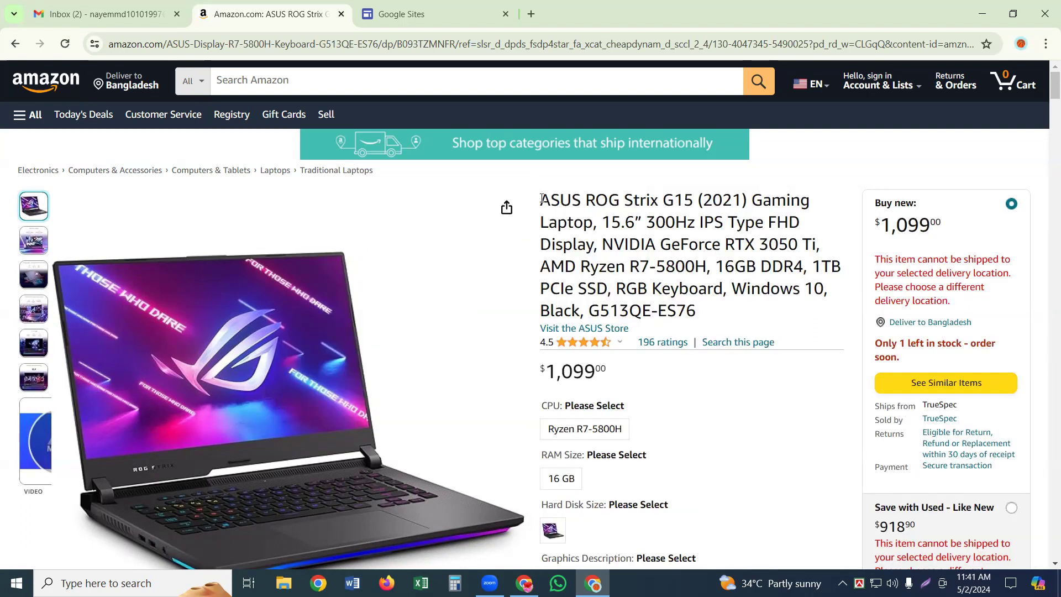
pyautogui.moveTo(541, 199); pyautogui.dragTo(531, 243)
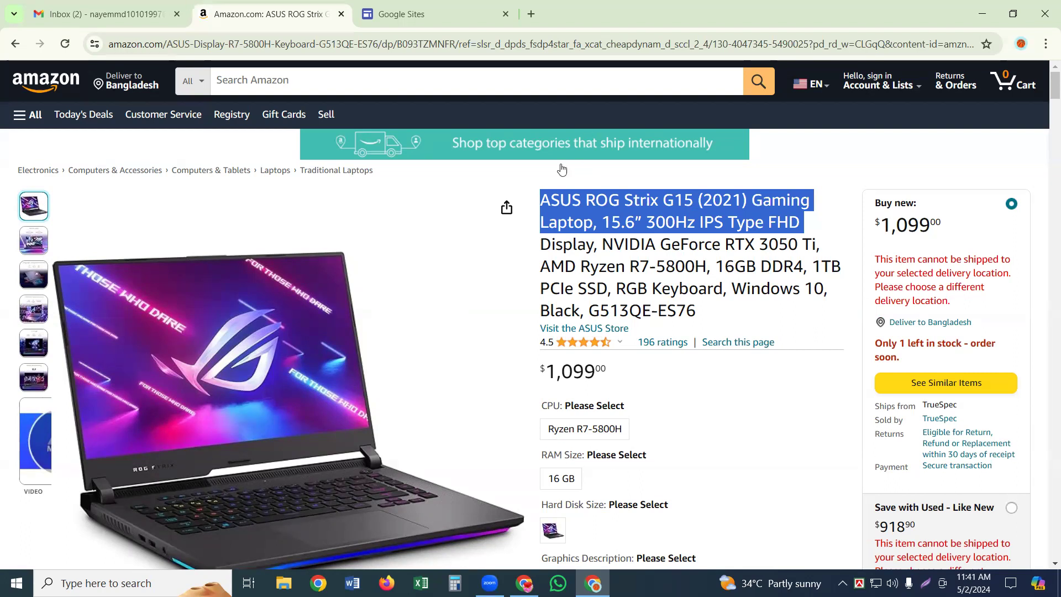
# - Create a blank site in Google Sites and use the copied G15 title as its document name and header site name
pyautogui.click(385, 14)
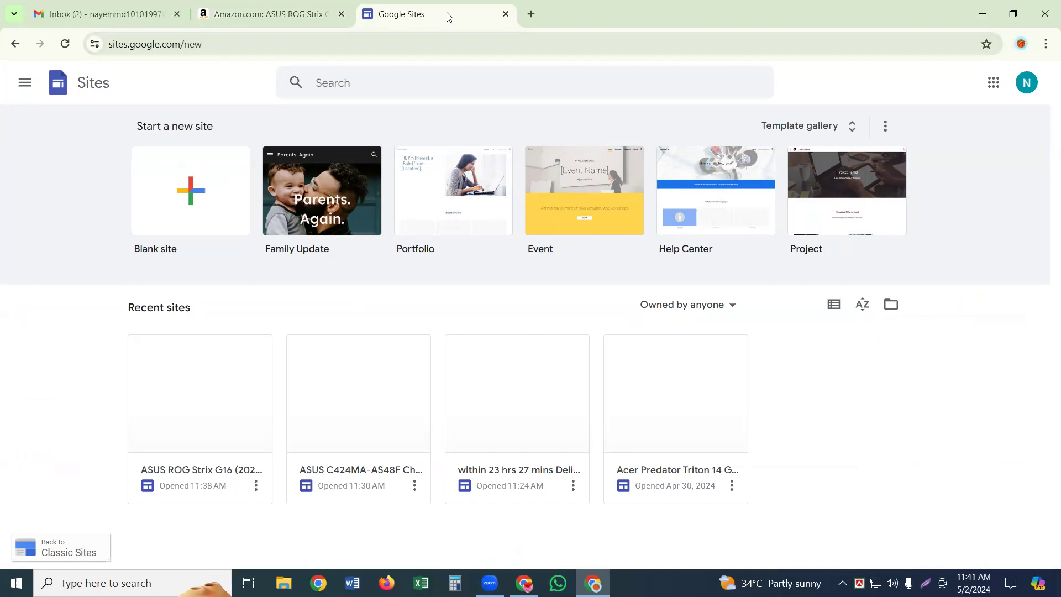
pyautogui.click(199, 205)
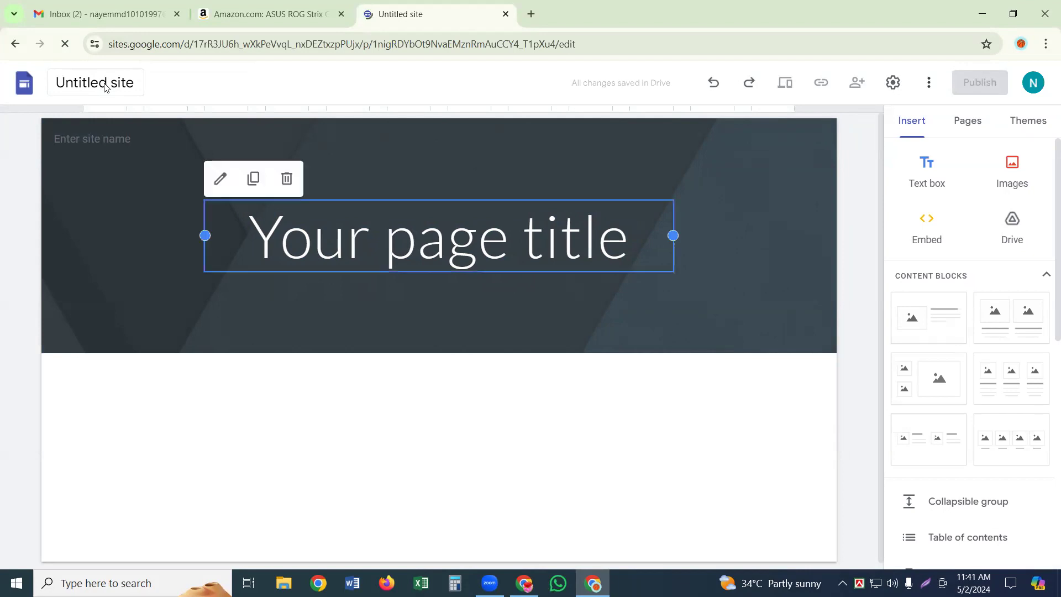
pyautogui.click(127, 77)
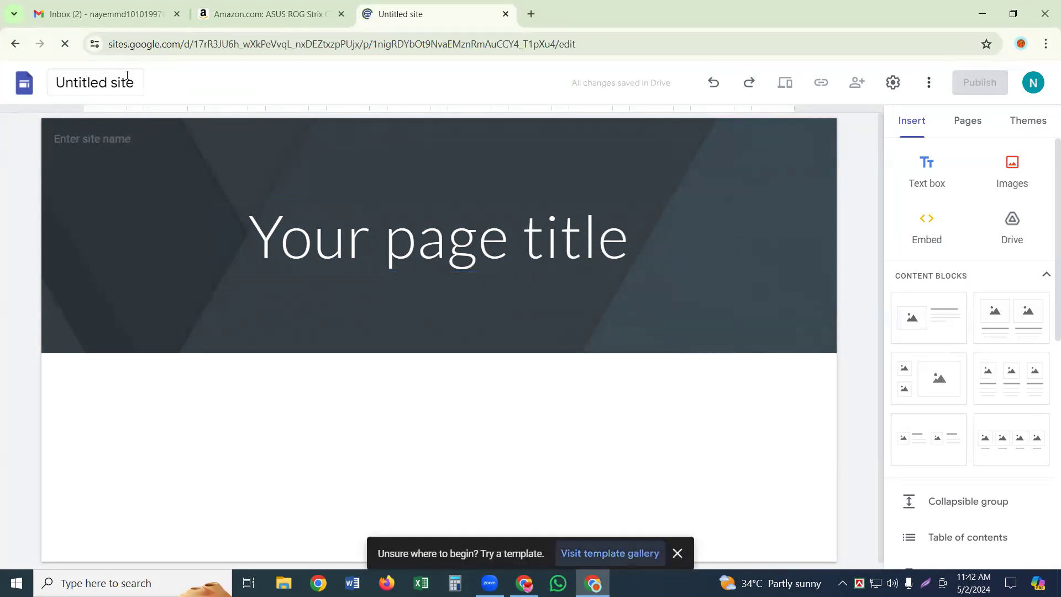
pyautogui.click(127, 76)
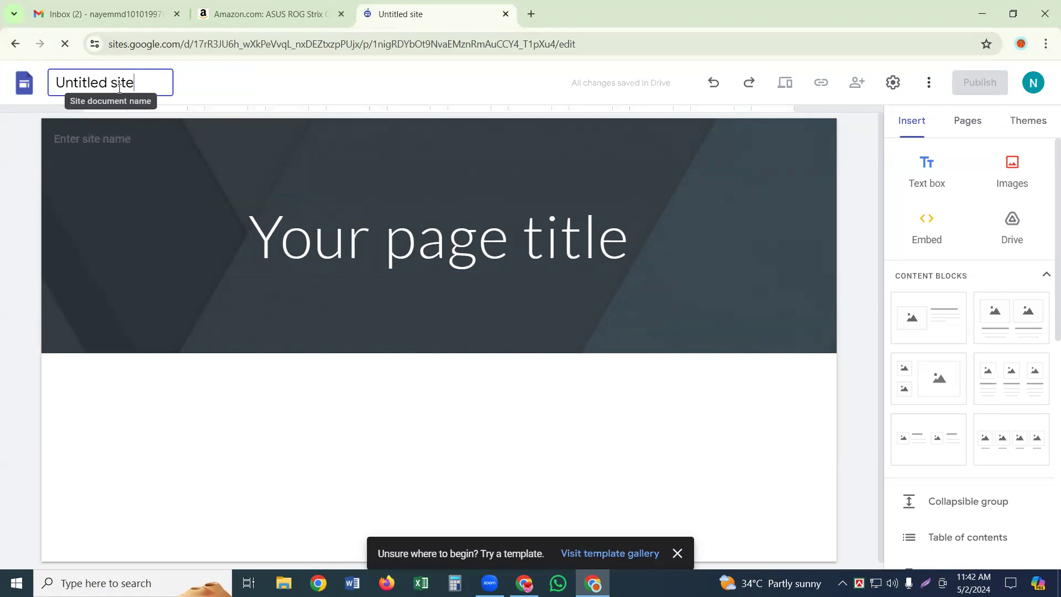
pyautogui.click(120, 87)
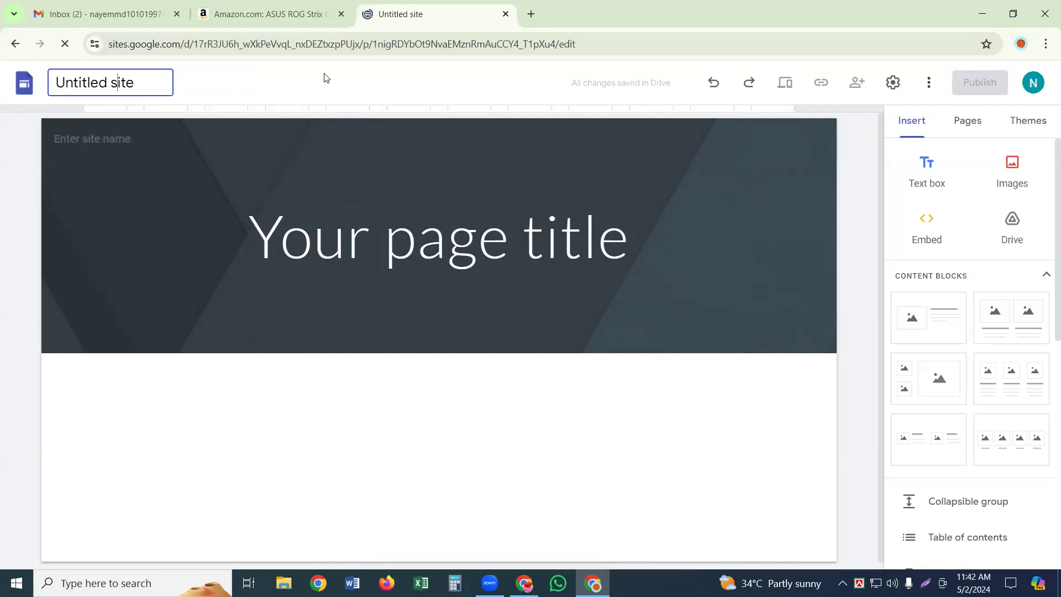
pyautogui.doubleClick(98, 81)
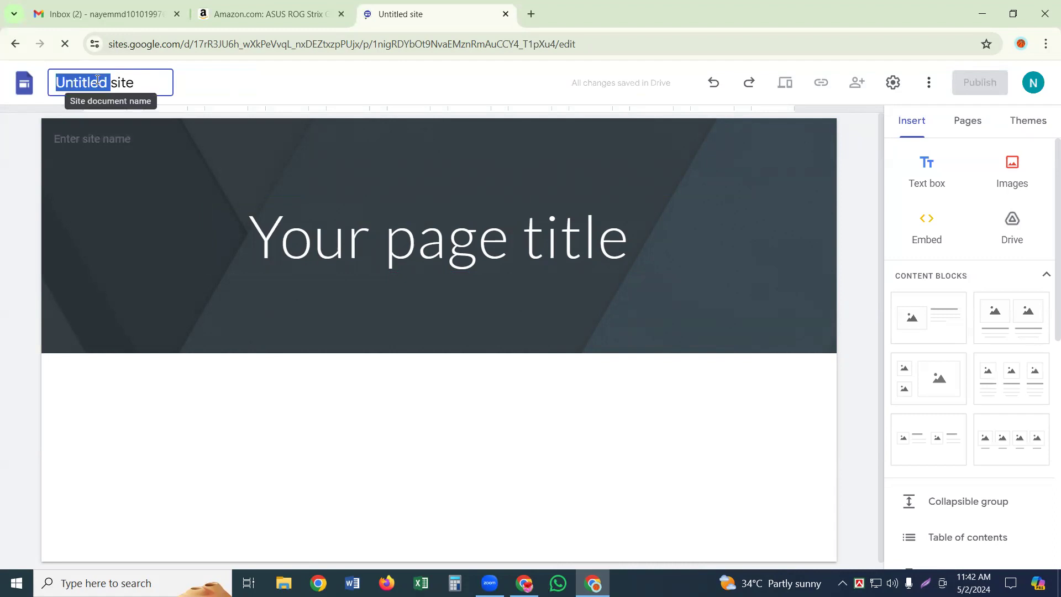
pyautogui.click(132, 86)
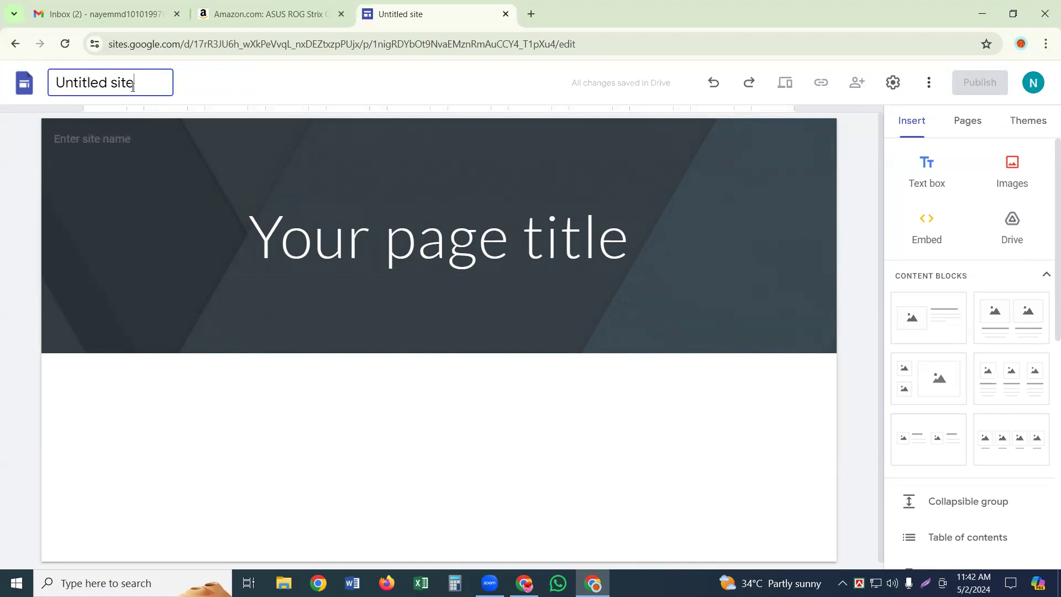
pyautogui.doubleClick(133, 87)
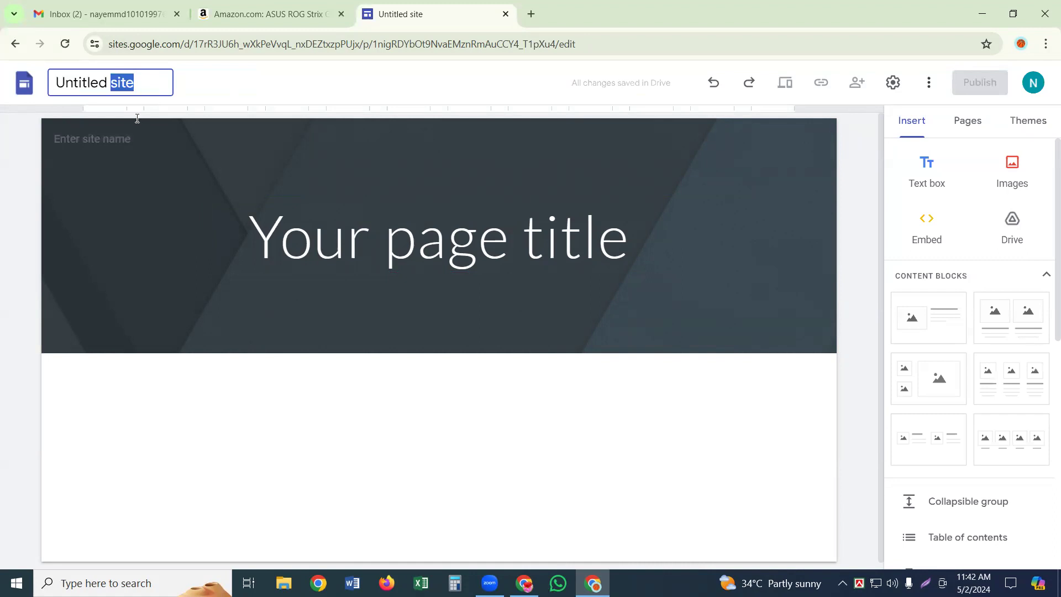
pyautogui.click(79, 89)
pyautogui.click(82, 102)
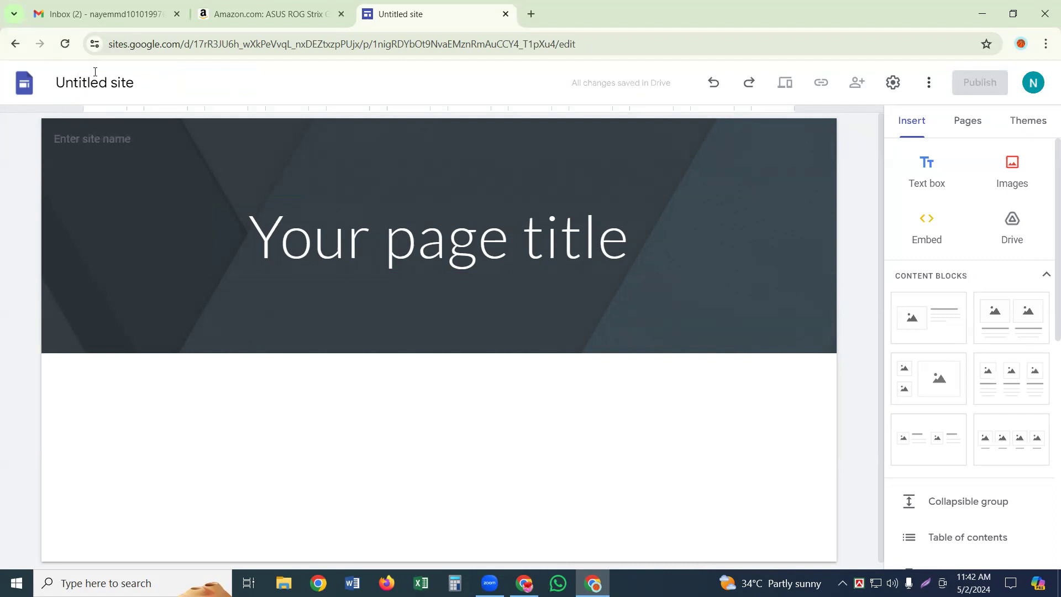
pyautogui.click(91, 82)
pyautogui.press('BackSpace')
pyautogui.press('BackSpace')
pyautogui.press('BackSpace')
pyautogui.press('BackSpace')
pyautogui.press('BackSpace')
pyautogui.press('BackSpace')
pyautogui.press('BackSpace')
pyautogui.press('BackSpace')
pyautogui.press('BackSpace')
pyautogui.press('BackSpace')
pyautogui.press('BackSpace')
pyautogui.press('BackSpace')
pyautogui.press('BackSpace')
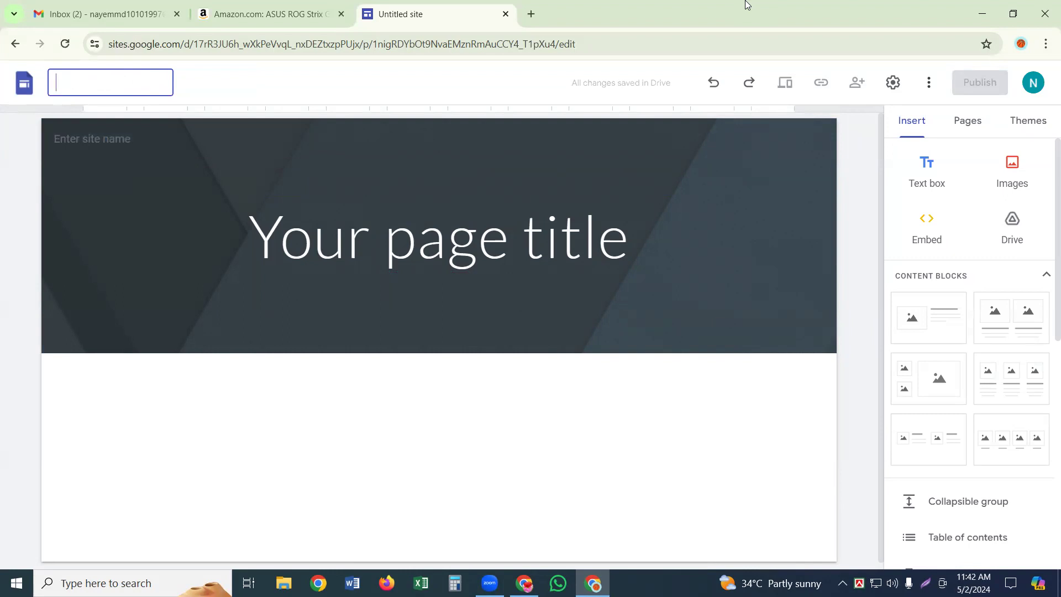
pyautogui.hotkey('ctrl', 'v')
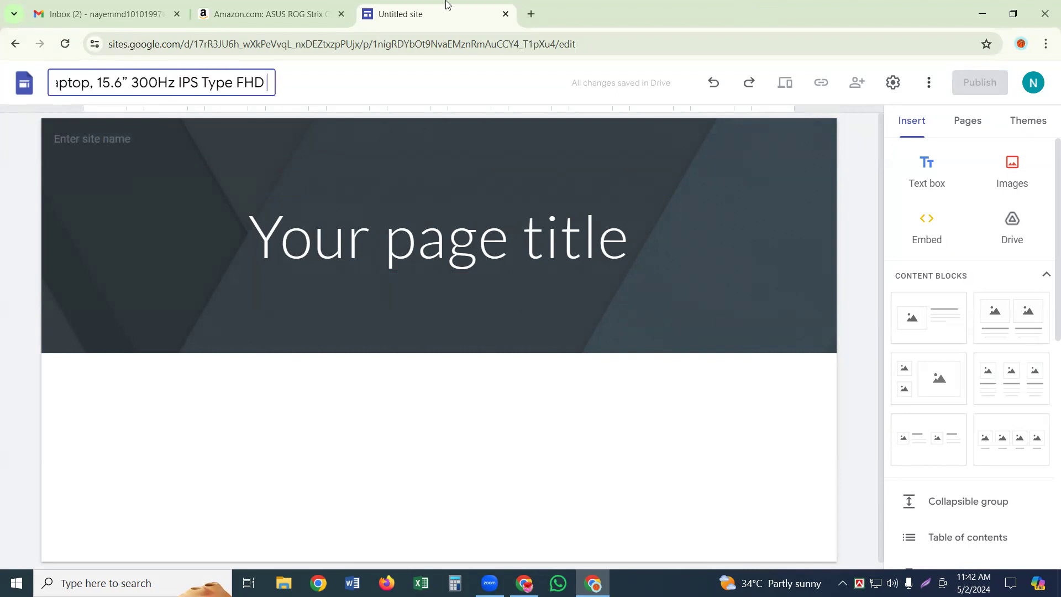
pyautogui.click(160, 147)
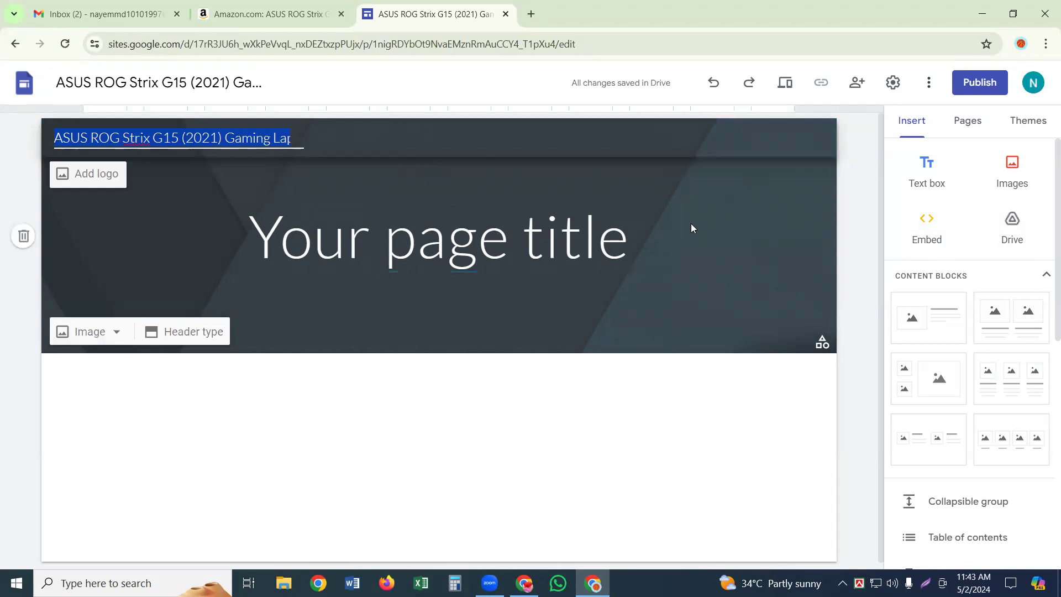
# - Delete the placeholder page title in the header and widen its empty text box to the full content width
pyautogui.click(662, 242)
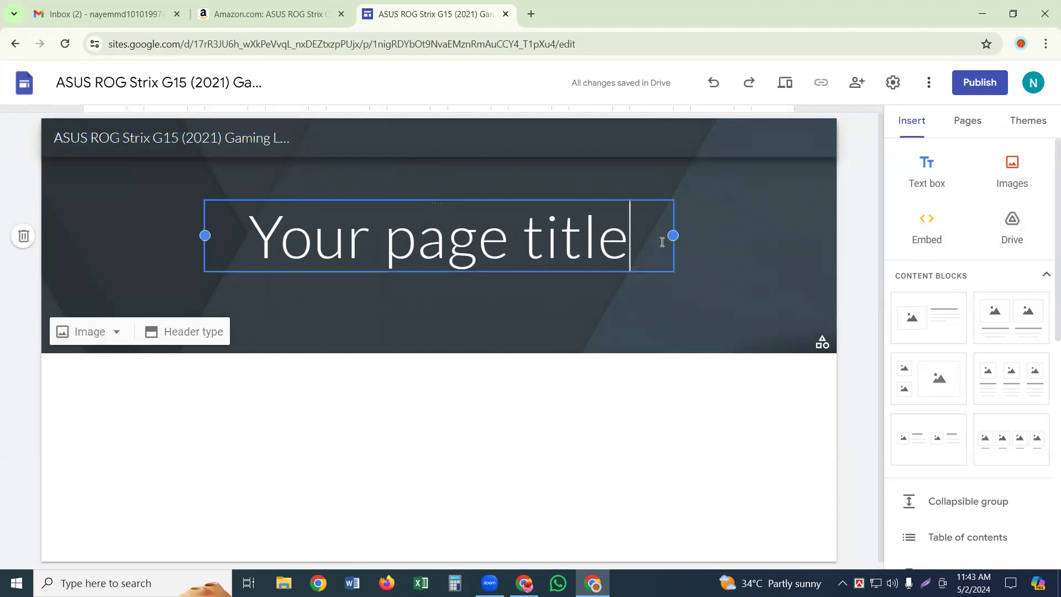
pyautogui.press('BackSpace')
pyautogui.press('BackSpace')
pyautogui.press('BackSpace')
pyautogui.press('BackSpace')
pyautogui.press('BackSpace')
pyautogui.press('BackSpace')
pyautogui.press('BackSpace')
pyautogui.press('BackSpace')
pyautogui.press('BackSpace')
pyautogui.press('BackSpace')
pyautogui.press('BackSpace')
pyautogui.press('BackSpace')
pyautogui.press('BackSpace')
pyautogui.press('BackSpace')
pyautogui.press('BackSpace')
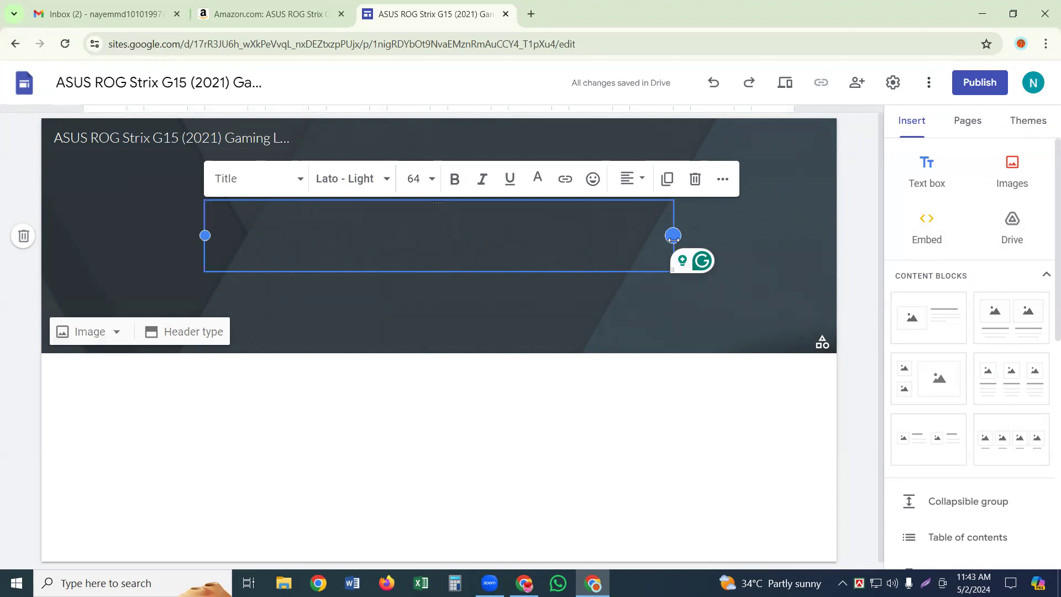
pyautogui.moveTo(673, 236); pyautogui.dragTo(1049, 237)
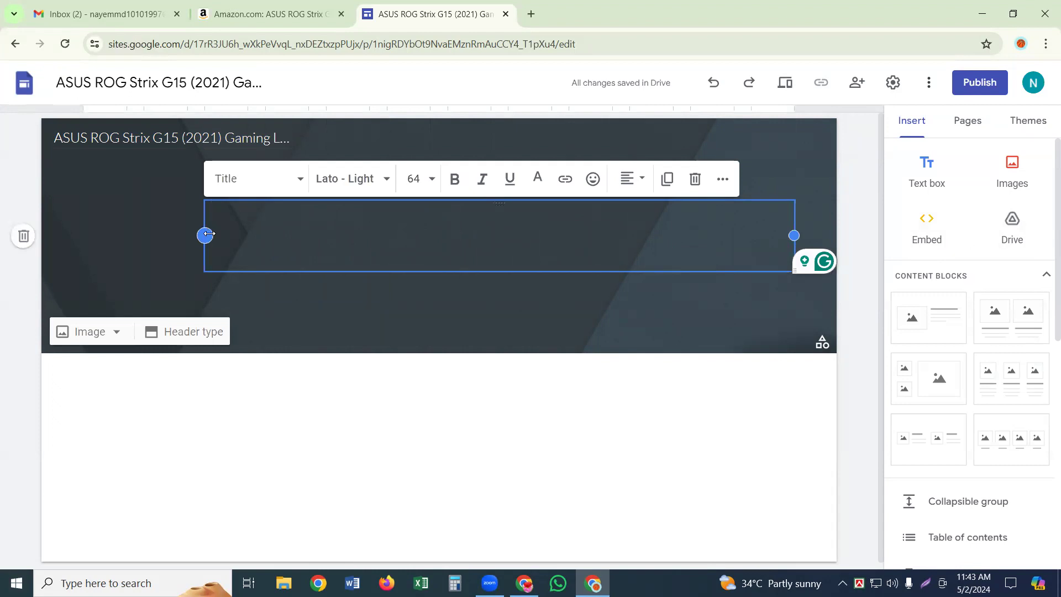
pyautogui.moveTo(206, 234); pyautogui.dragTo(83, 116)
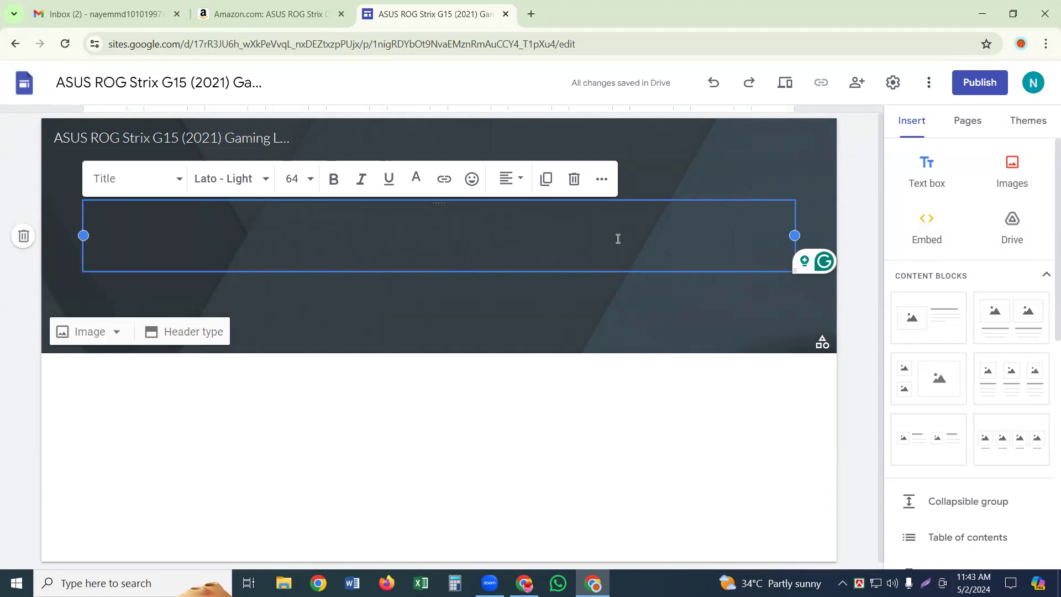
# - Paste "ASUS ROG Strix G15 (2021) Gaming Laptop, 15.6” 300Hz IPS Type FHD" into the header title box at font size 36
pyautogui.write('ASUS ROG Strix G15 (2021) Gaming Laptop, 15.6" 300Hz IPS Type FHD')
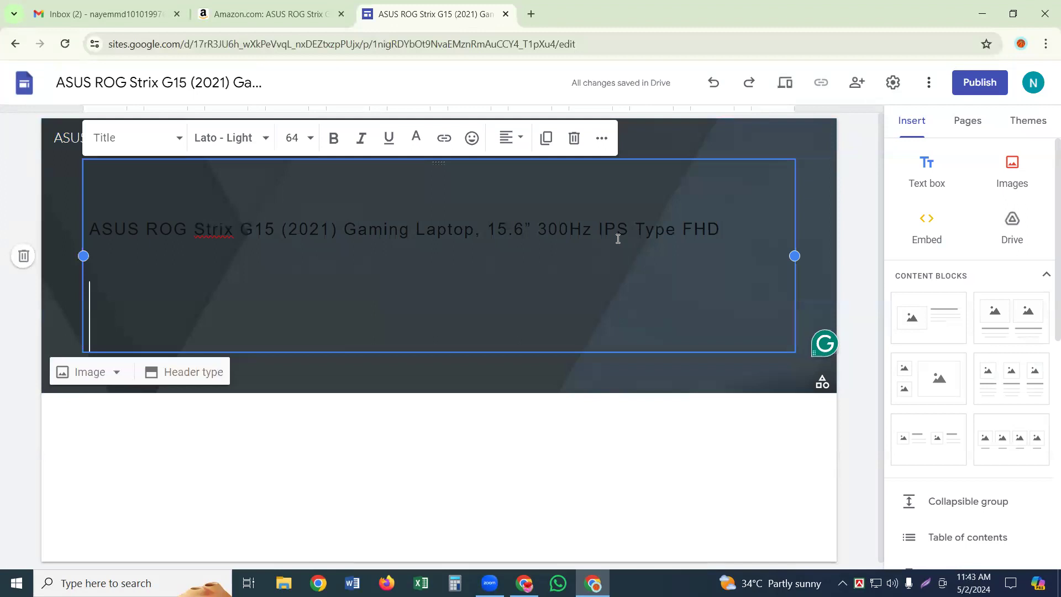
pyautogui.hotkey('ctrl', 'a')
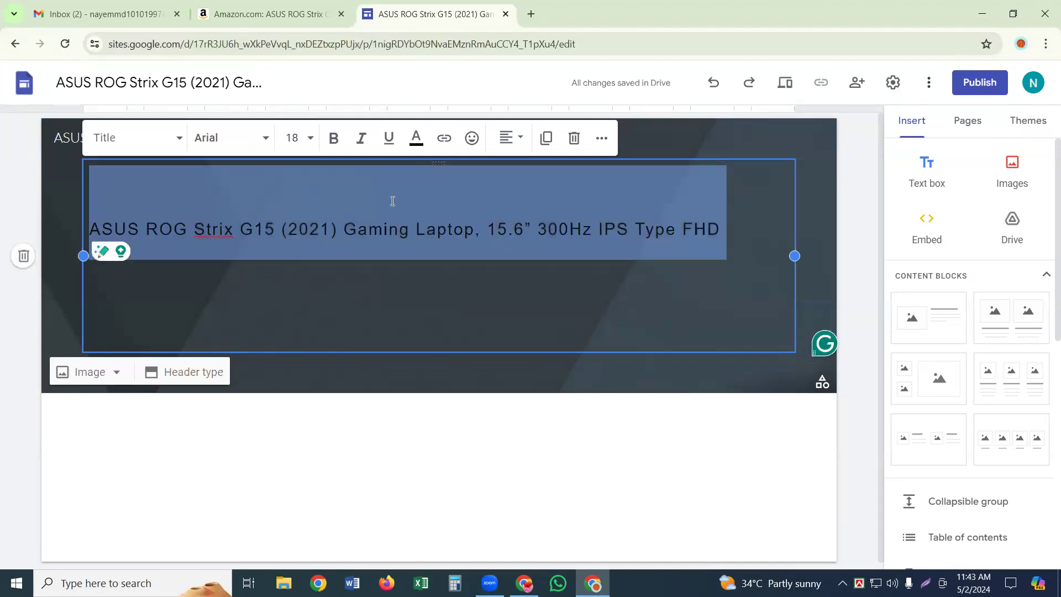
pyautogui.click(311, 139)
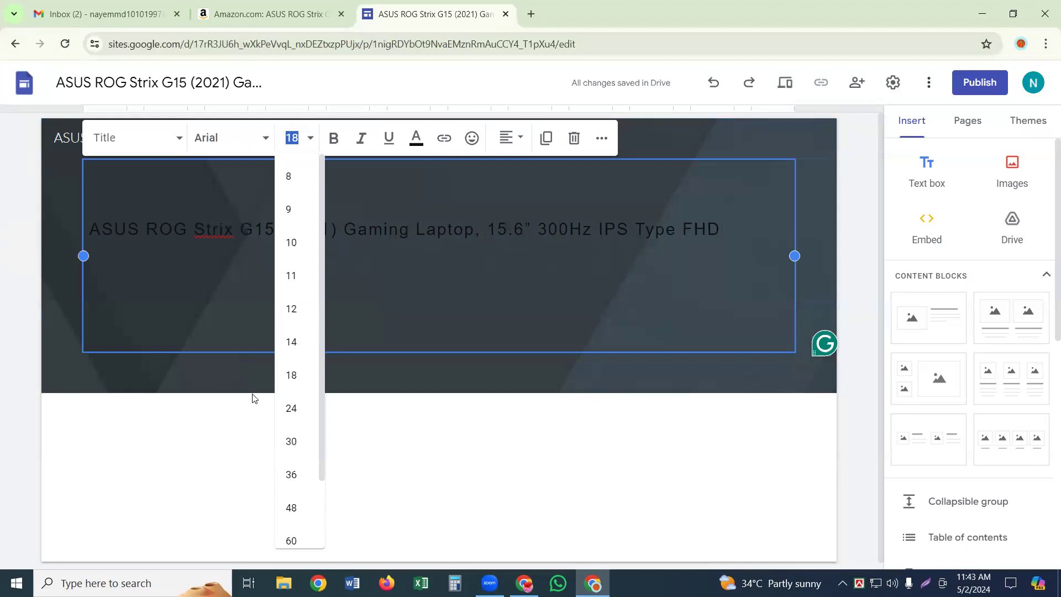
pyautogui.click(290, 475)
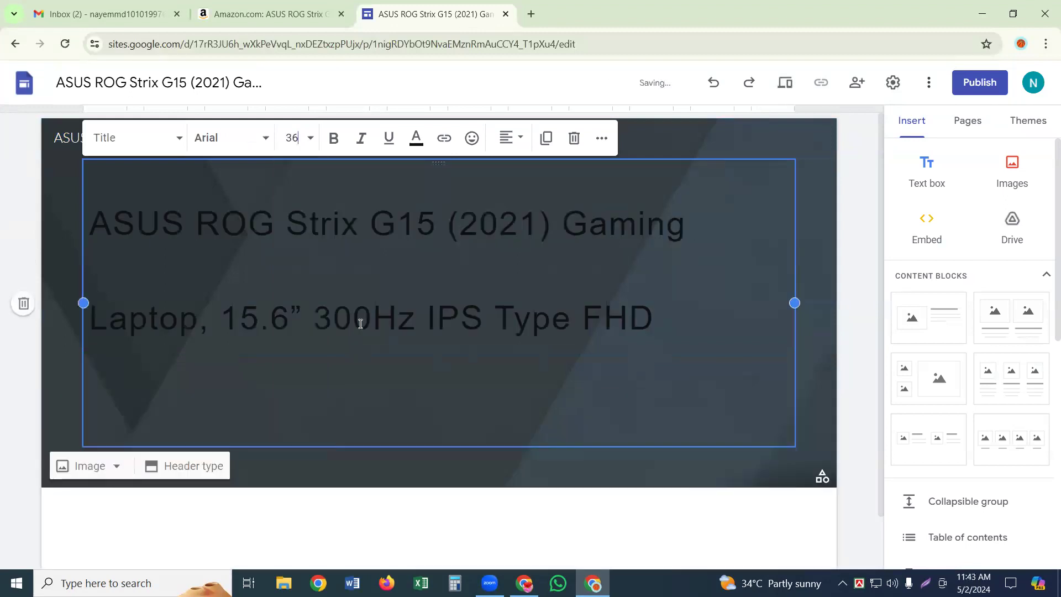
# - Make the header title bold, bright green (#00ff00) and centred, and remove the empty line below it
pyautogui.click(341, 145)
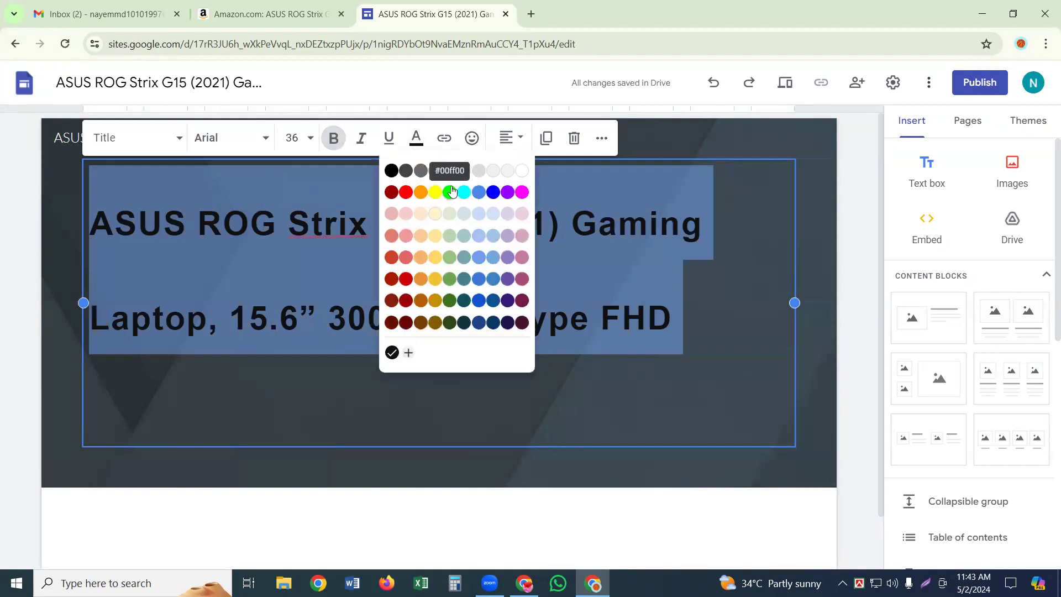
pyautogui.click(450, 192)
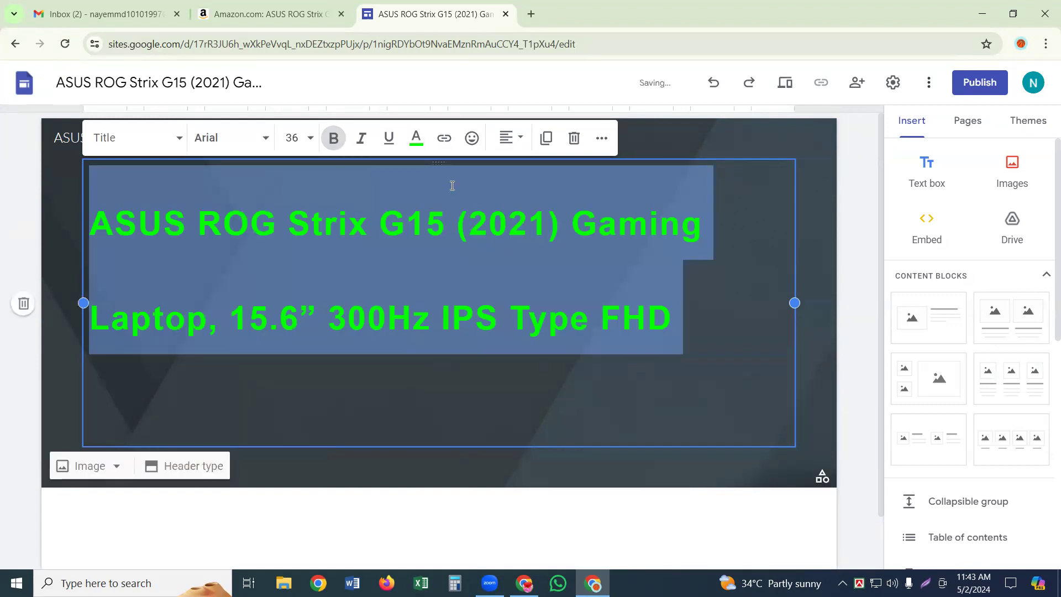
pyautogui.click(510, 138)
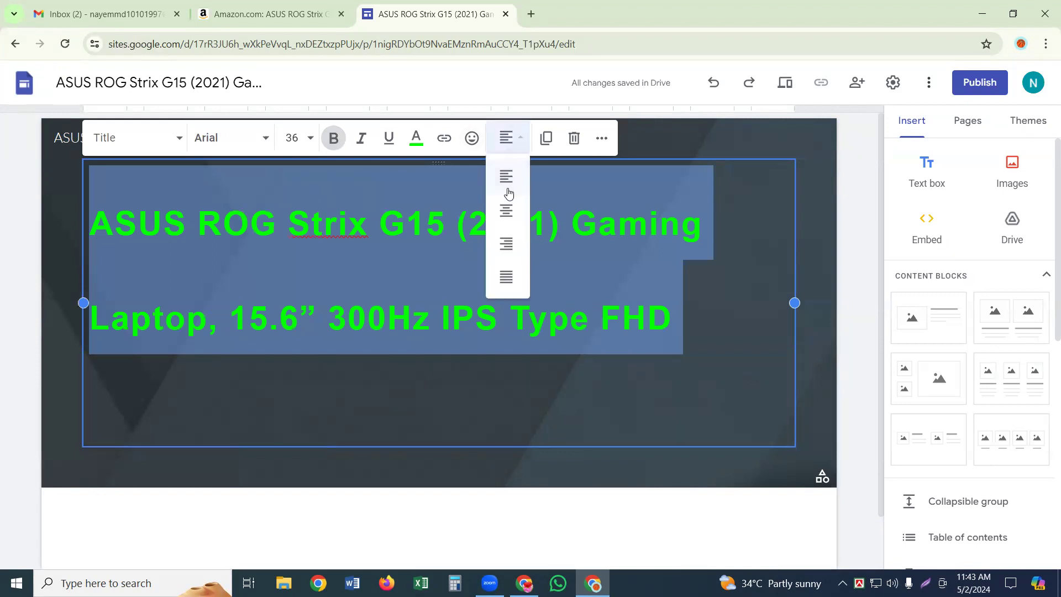
pyautogui.click(506, 207)
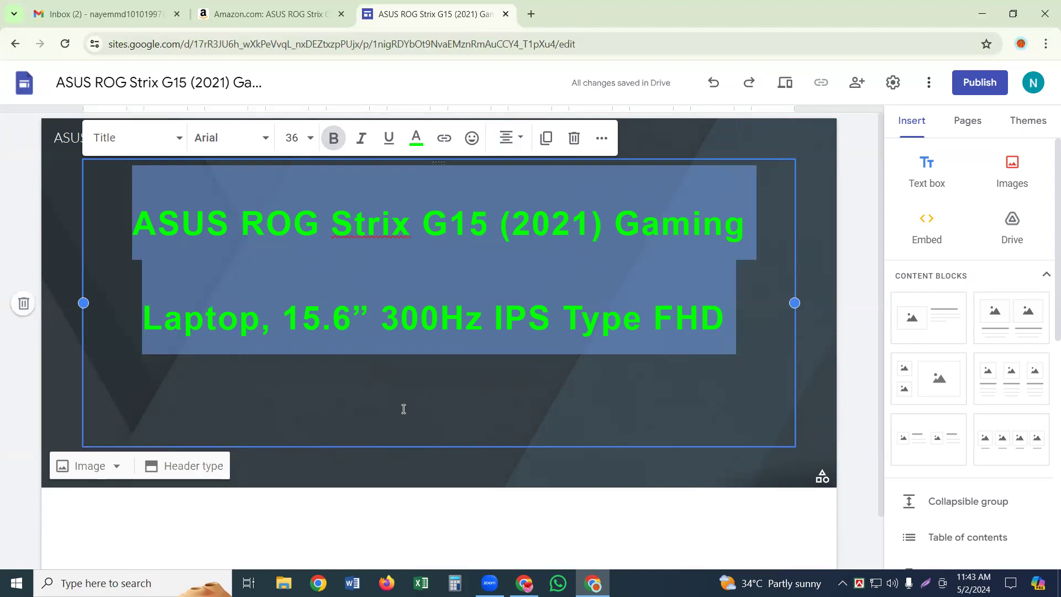
pyautogui.click(275, 397)
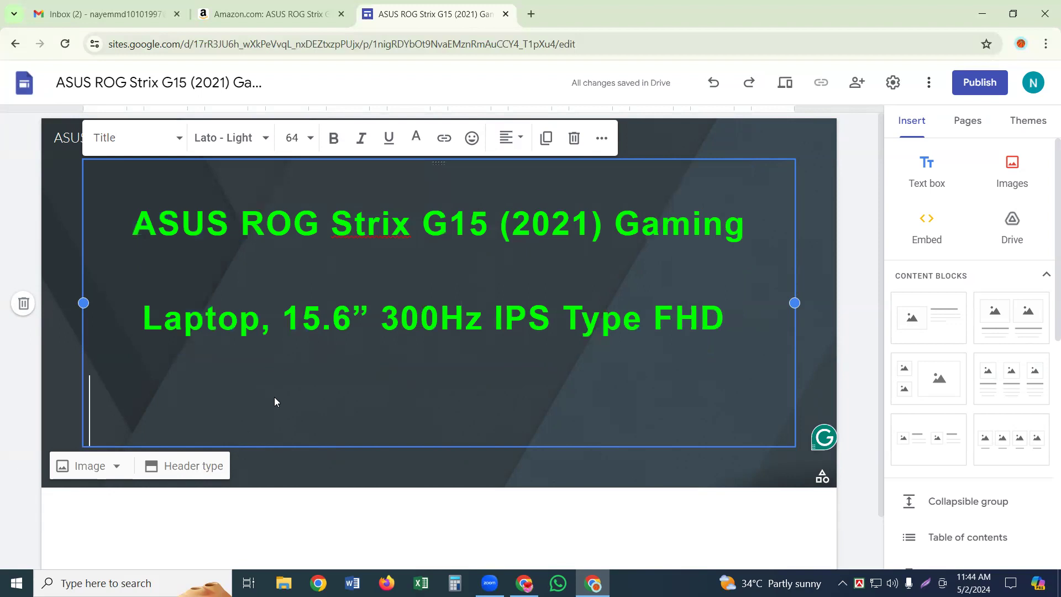
pyautogui.press('BackSpace')
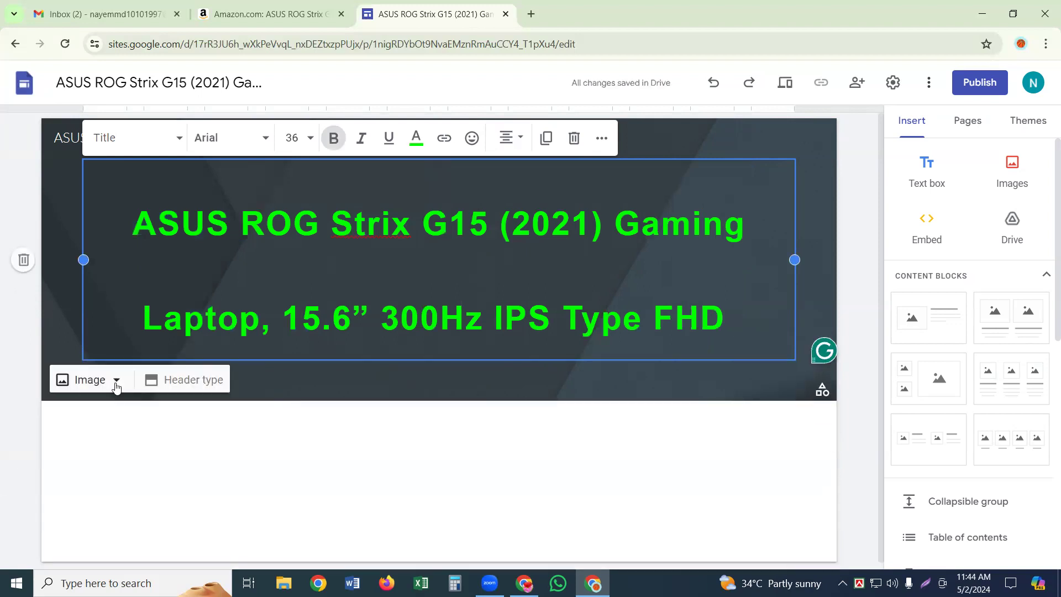
# - Open the gallery of header background images and try selecting the dark typewriter-keys picture
pyautogui.click(116, 385)
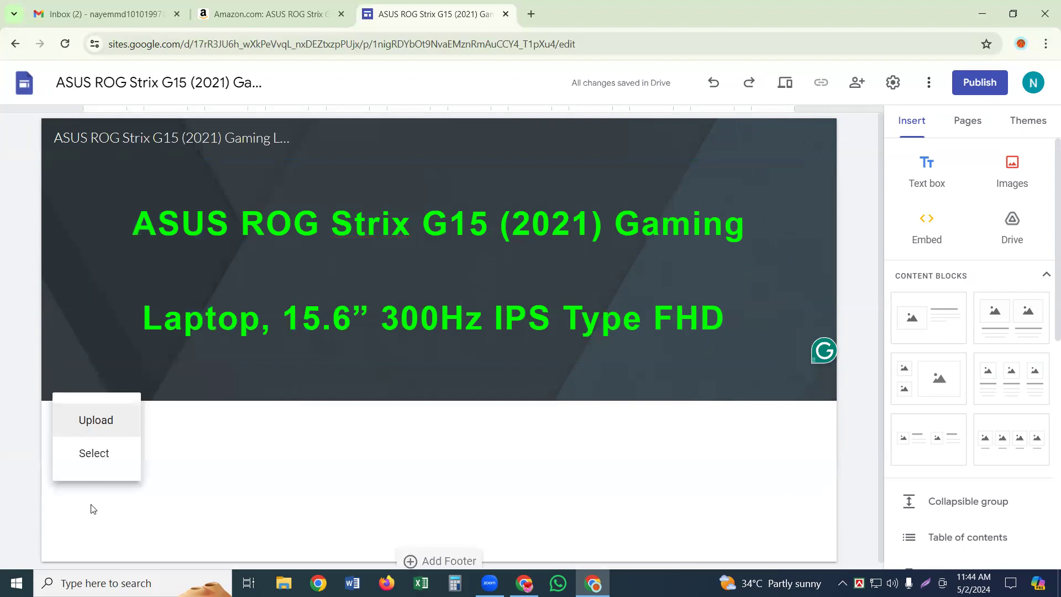
pyautogui.click(111, 450)
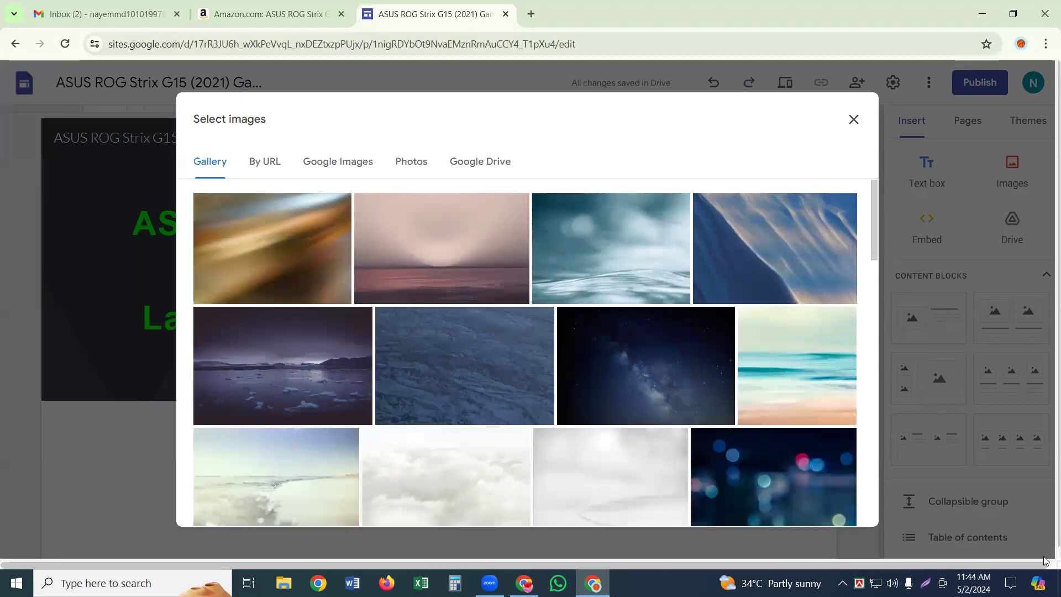
pyautogui.scroll(-1, 1045, 560)
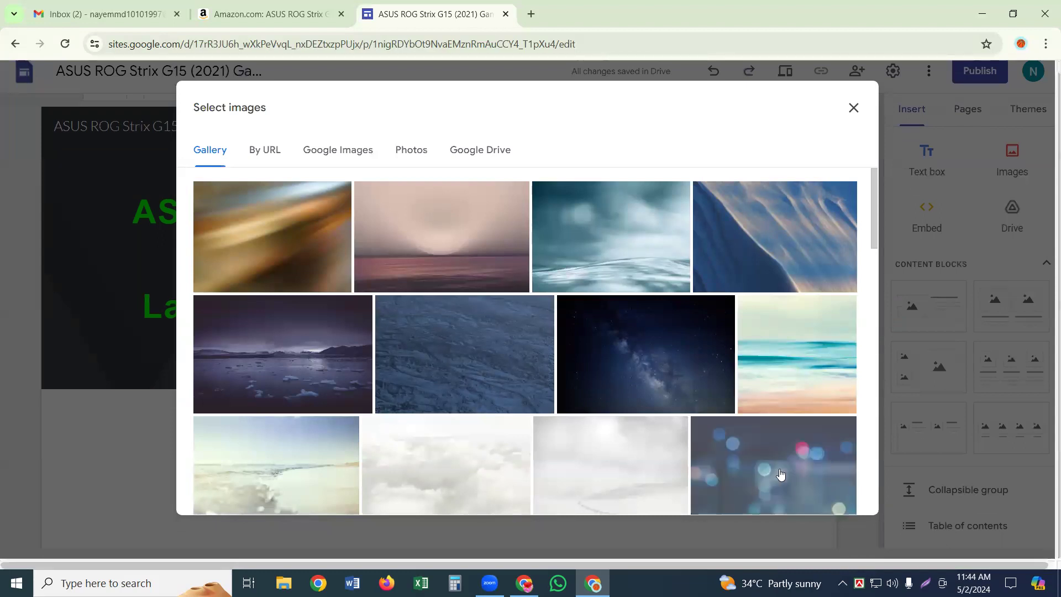
pyautogui.scroll(-5, 780, 473)
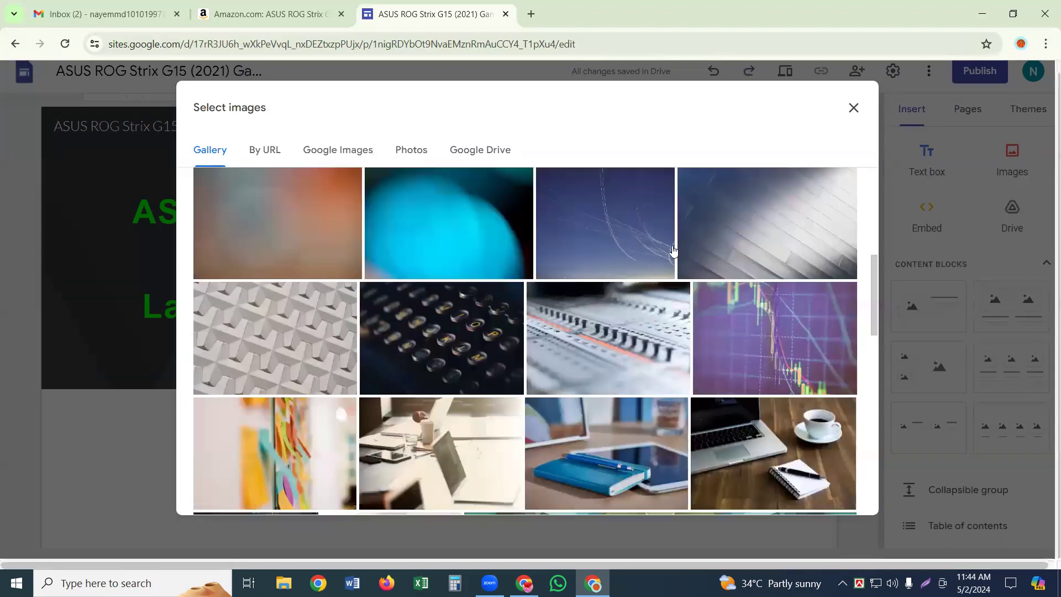
pyautogui.scroll(-2, 671, 252)
pyautogui.click(503, 211)
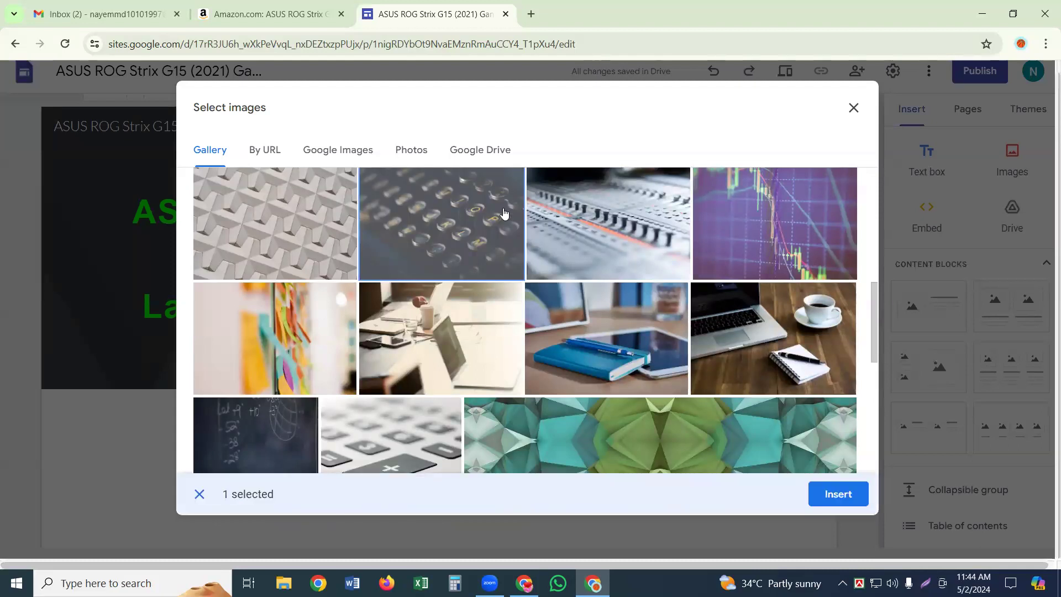
pyautogui.click(504, 211)
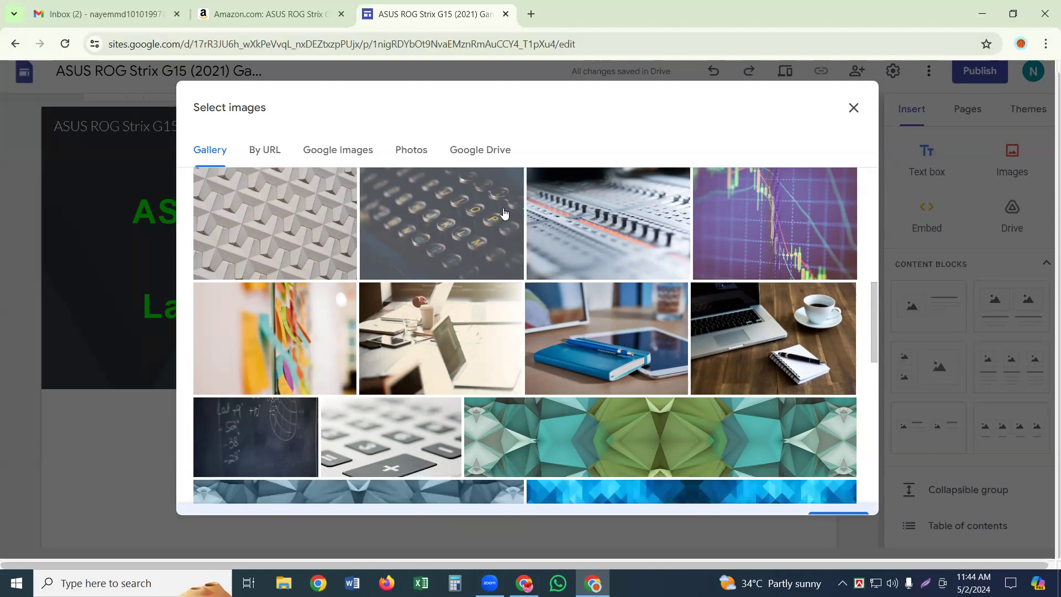